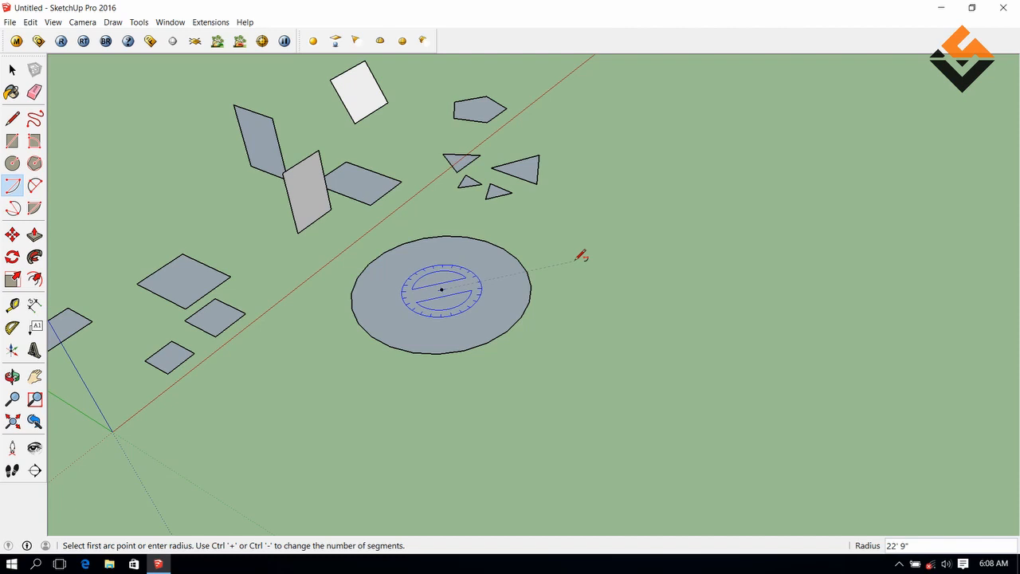
Finish the centre-point arc around the circle's centre with a radius of about 22' 9", sweeping around the circle's near side.
click(578, 260)
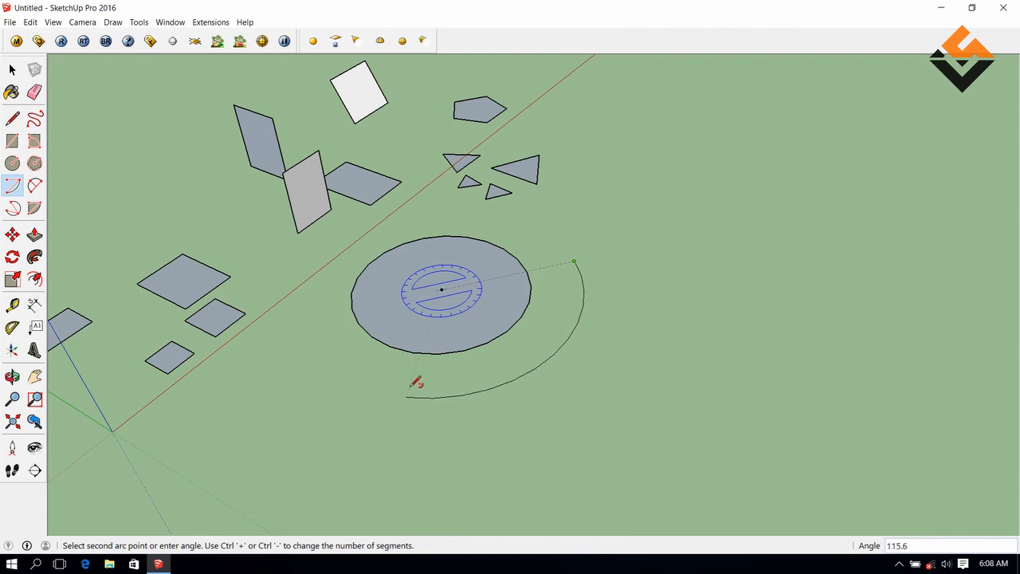
click(481, 391)
scroll(567, 327, down, 1)
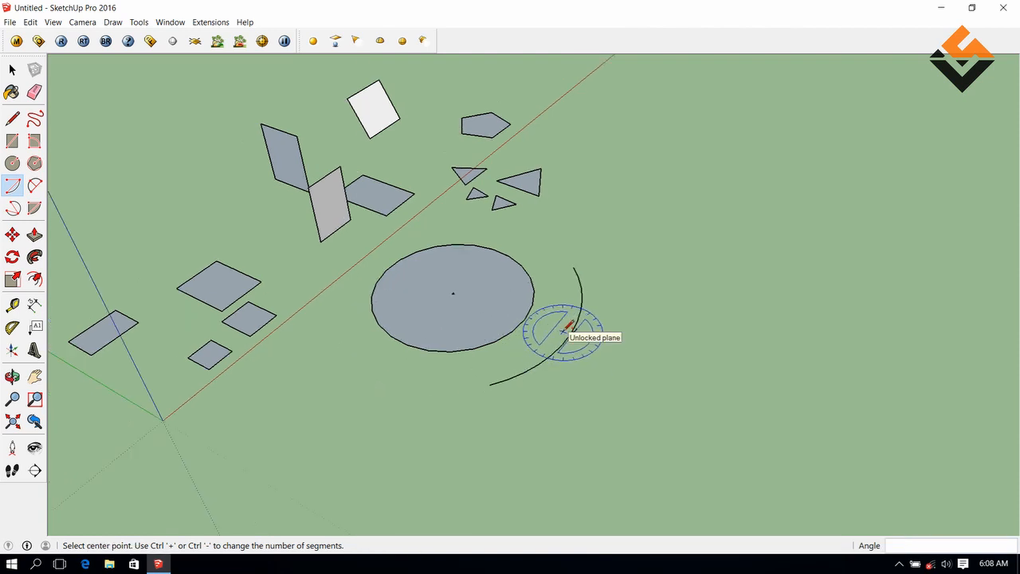
Draw a 2-point arc beside the first arc with a bulge of about 16' 3".
click(35, 188)
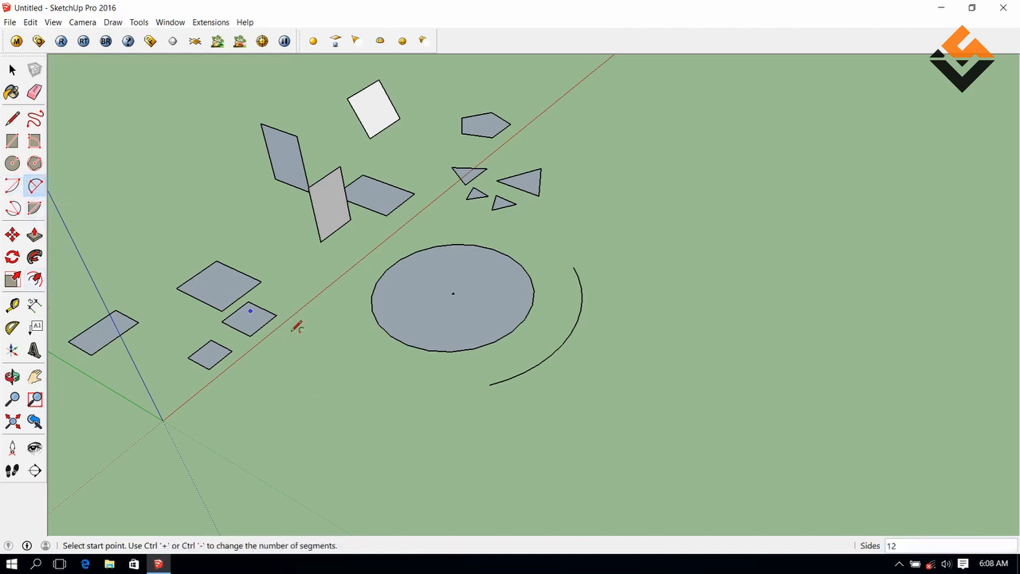
click(626, 362)
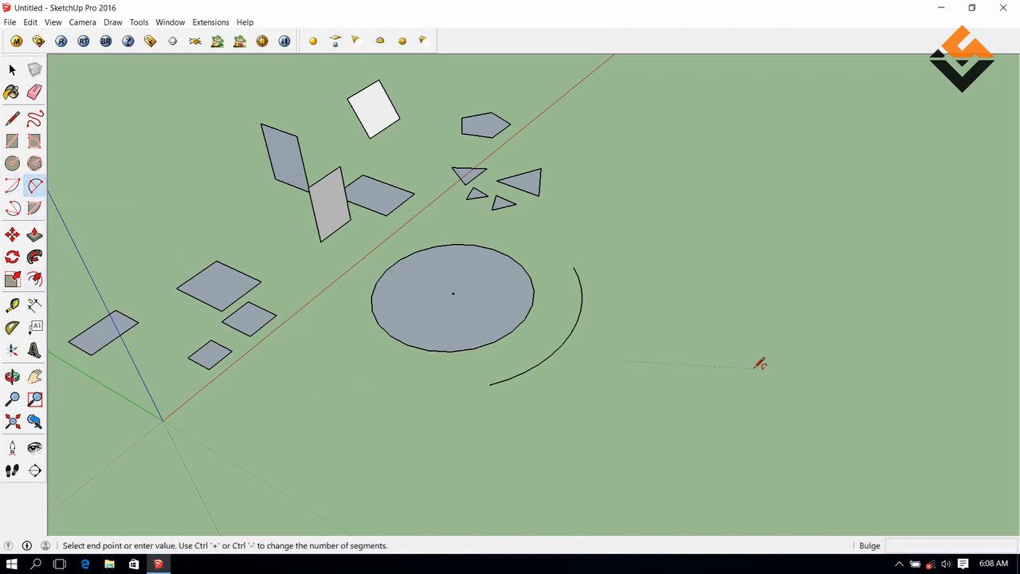
click(756, 367)
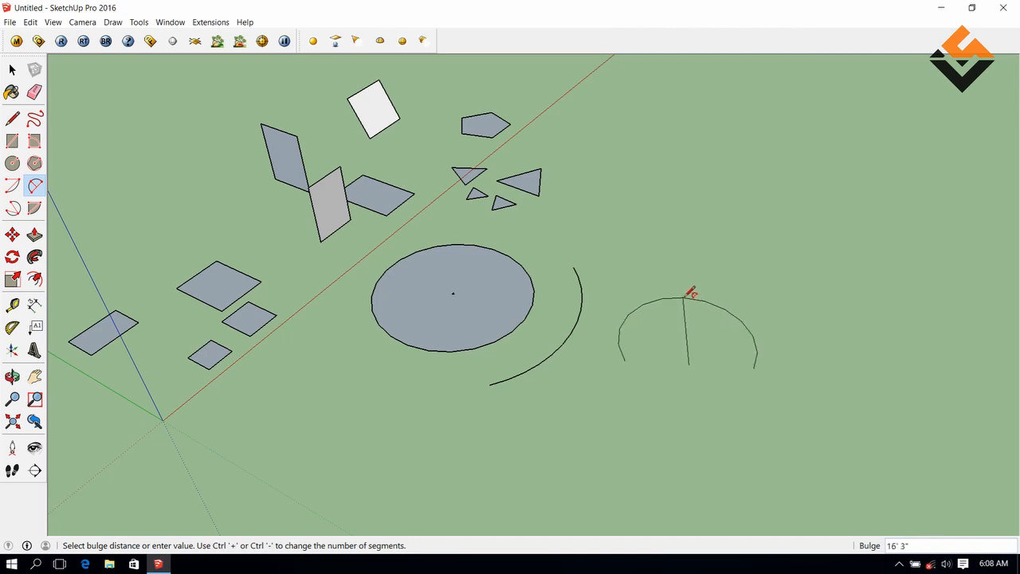
click(690, 292)
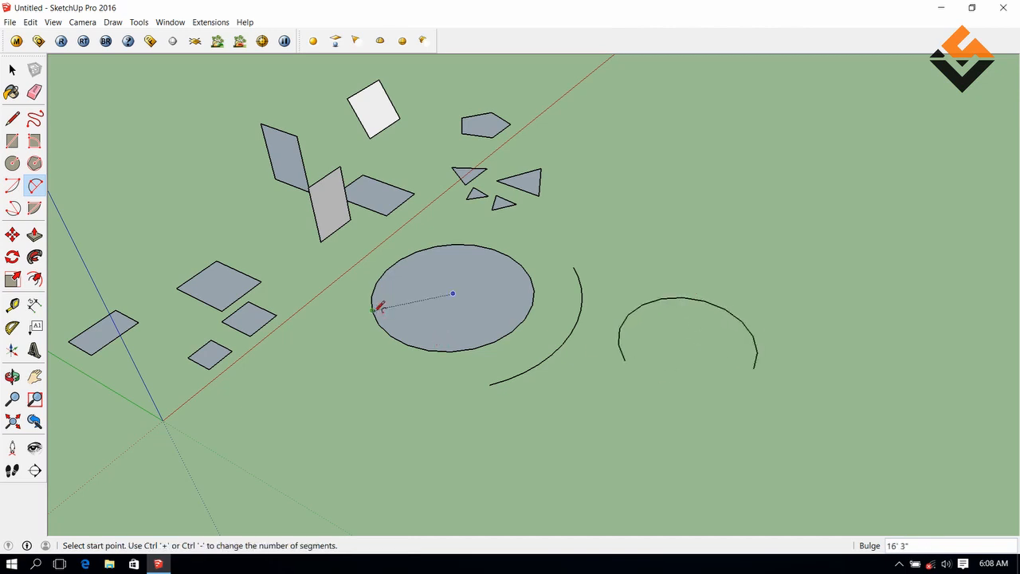
Draw a 3-point arc of about 163 degrees on the ground between the origin and the circle's near side.
click(20, 214)
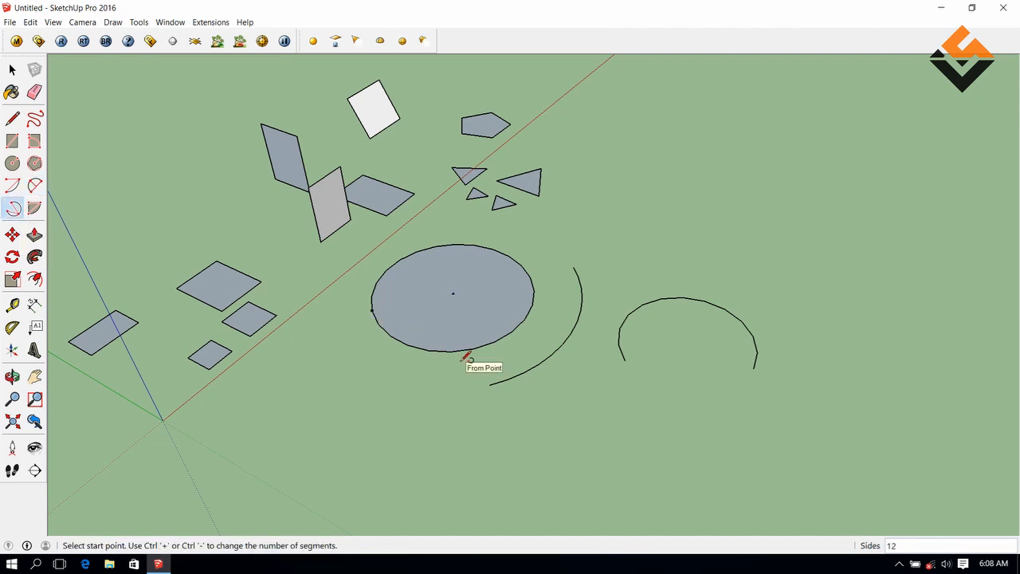
scroll(470, 341, down, 5)
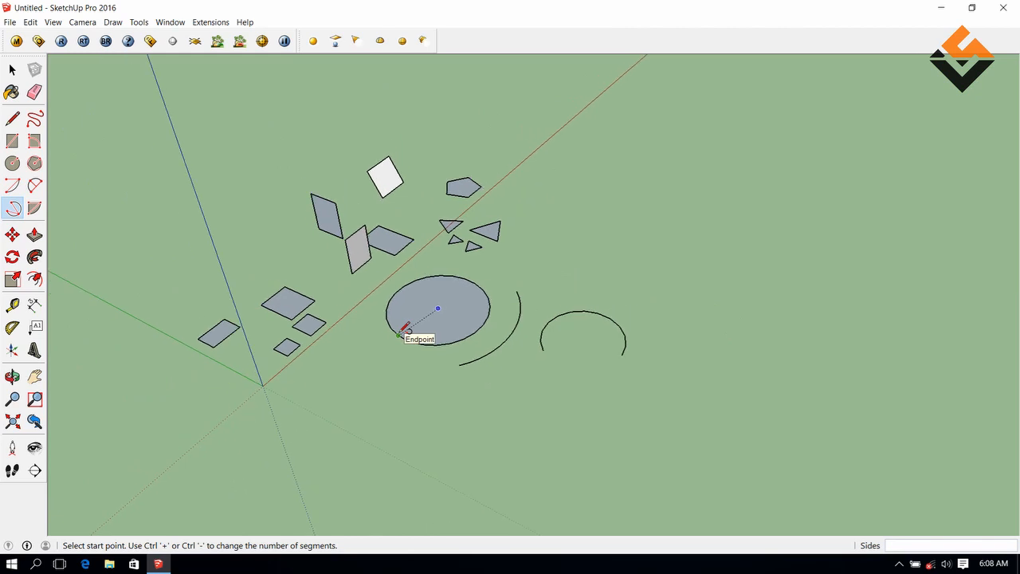
click(333, 425)
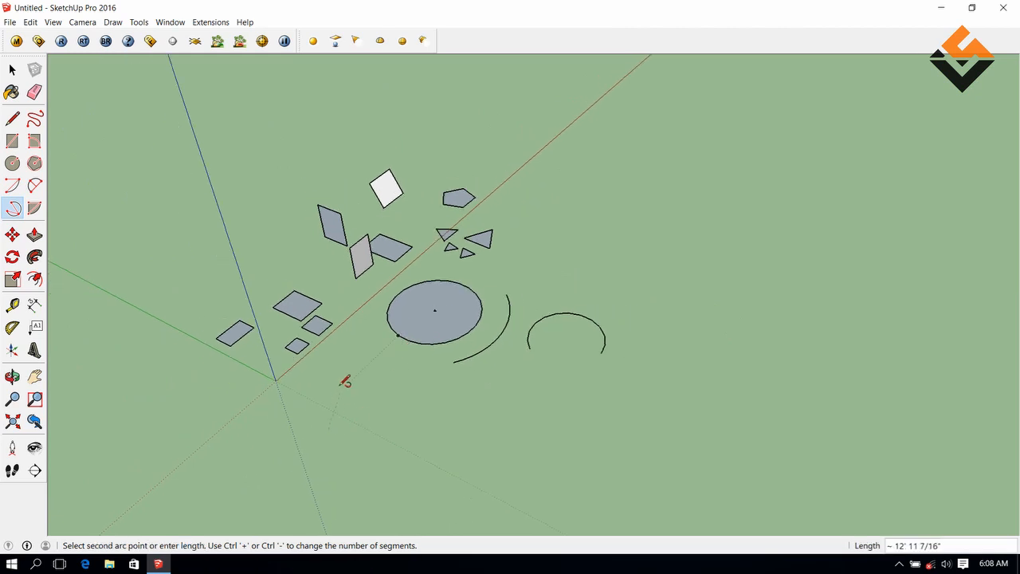
scroll(327, 424, up, 4)
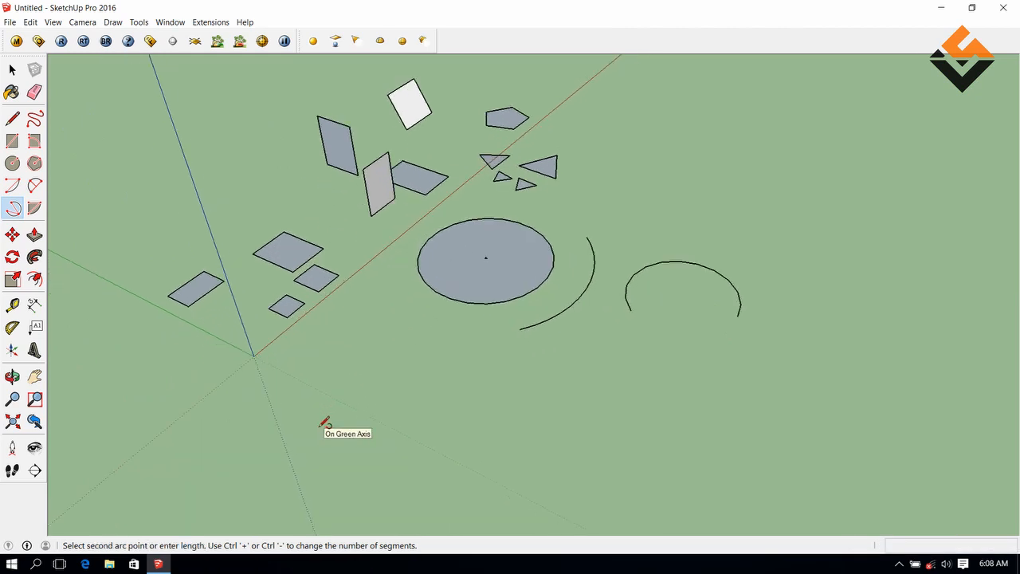
key(Escape)
click(328, 430)
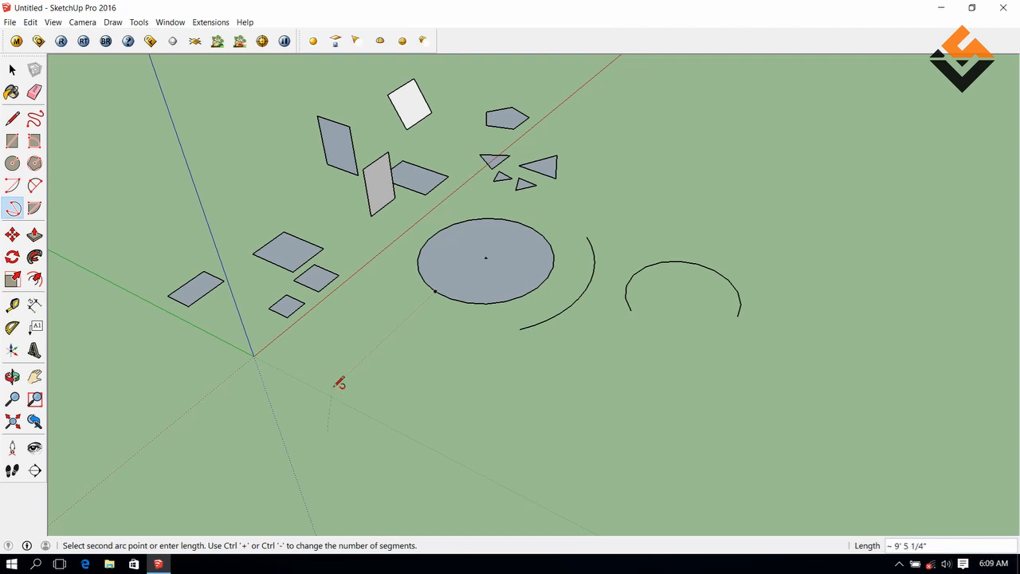
click(332, 388)
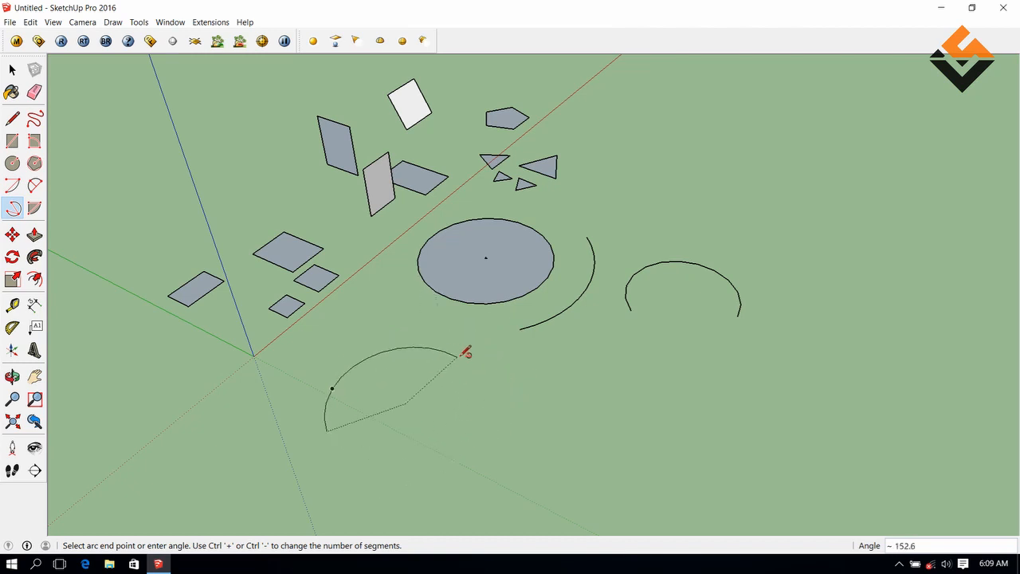
click(487, 357)
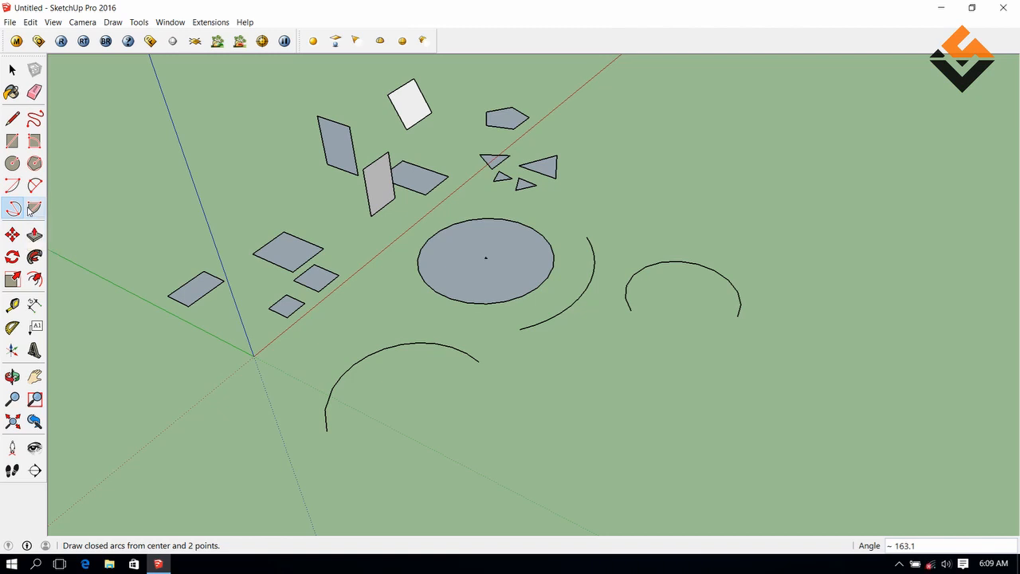
Draw a closed pie shape of about 116 degrees on the ground in front of the existing arcs, starting along the red axis.
click(31, 209)
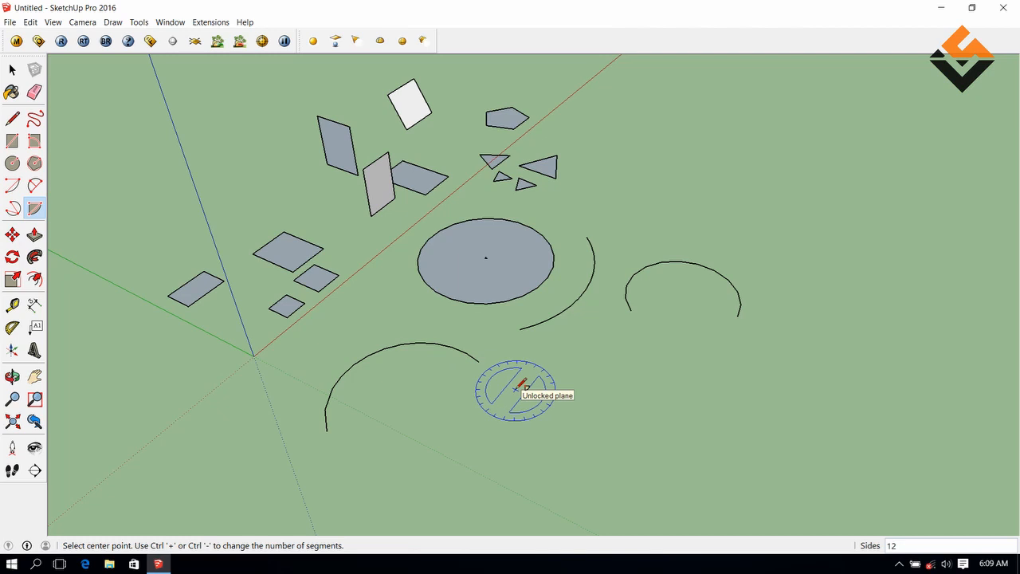
click(526, 441)
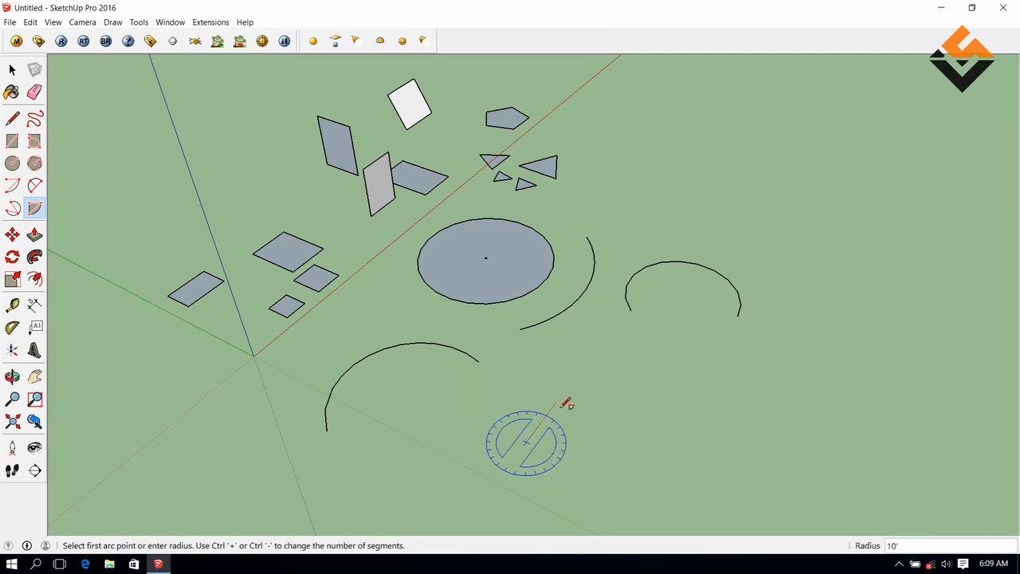
click(578, 373)
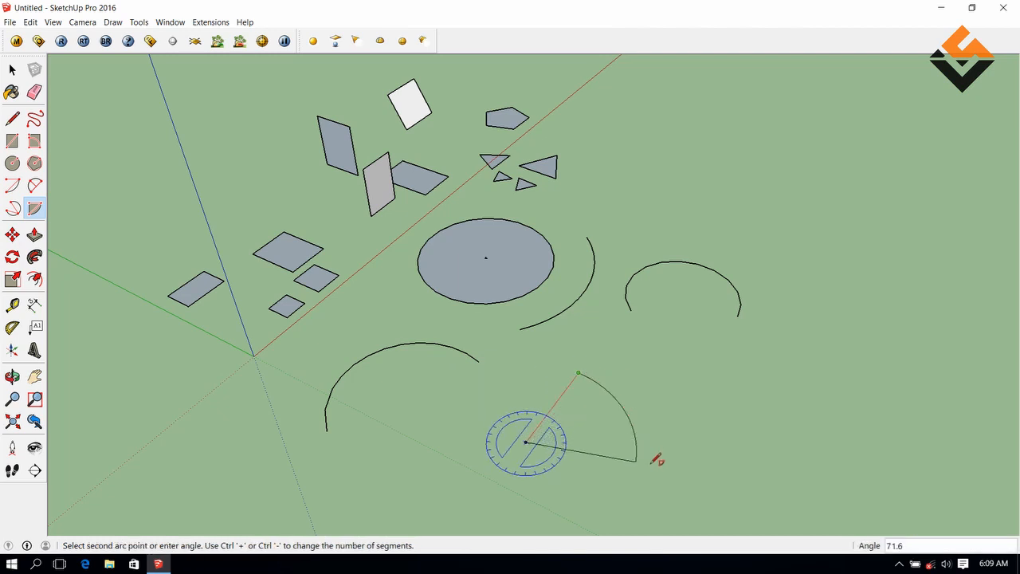
click(583, 502)
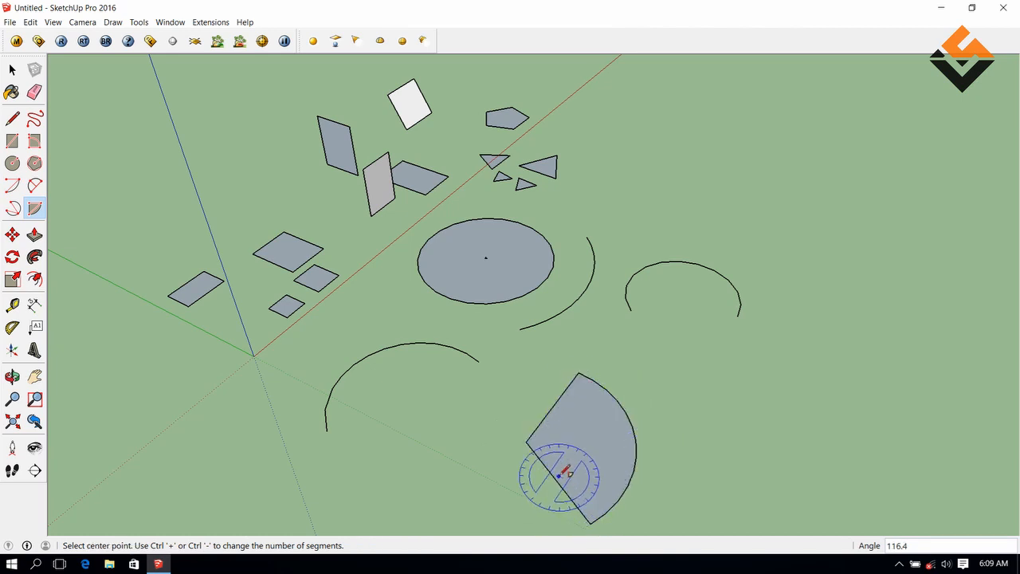
Move the 3-point arc 20' along the red axis, away from the circle.
key(h)
drag(559, 466, 522, 348)
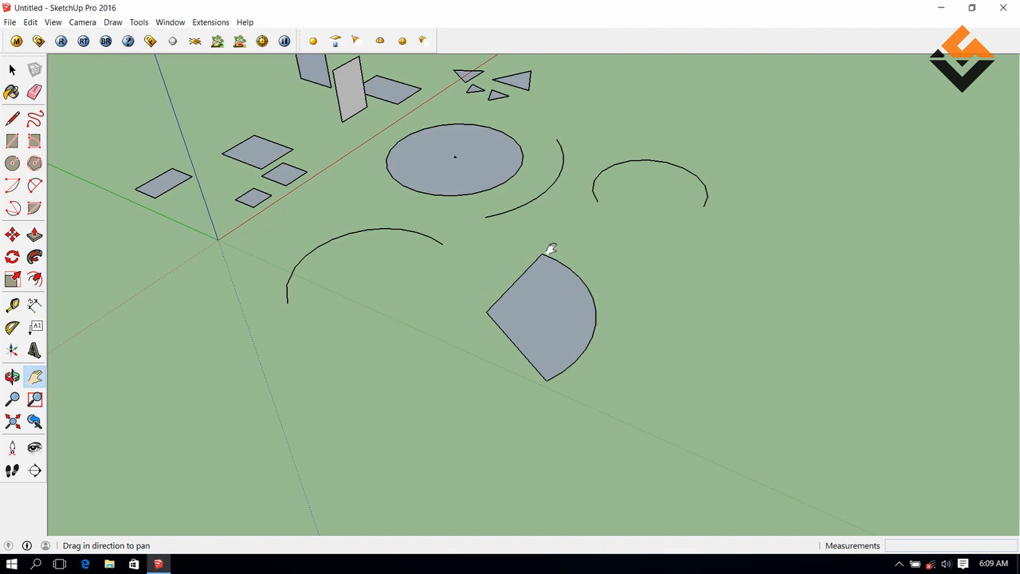
drag(549, 248, 561, 235)
drag(495, 216, 493, 234)
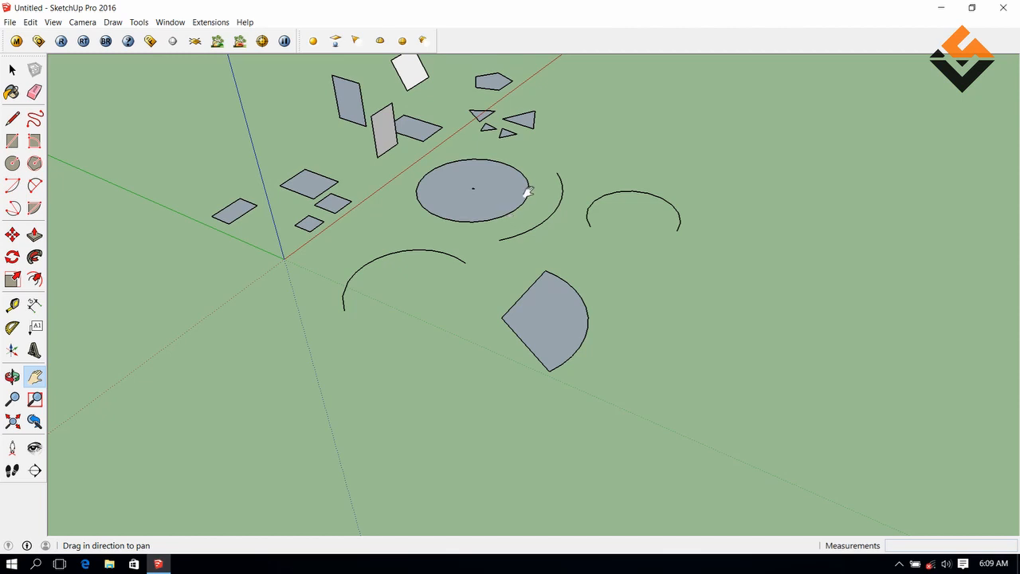
scroll(528, 195, down, 2)
middle_drag(547, 200, 455, 229)
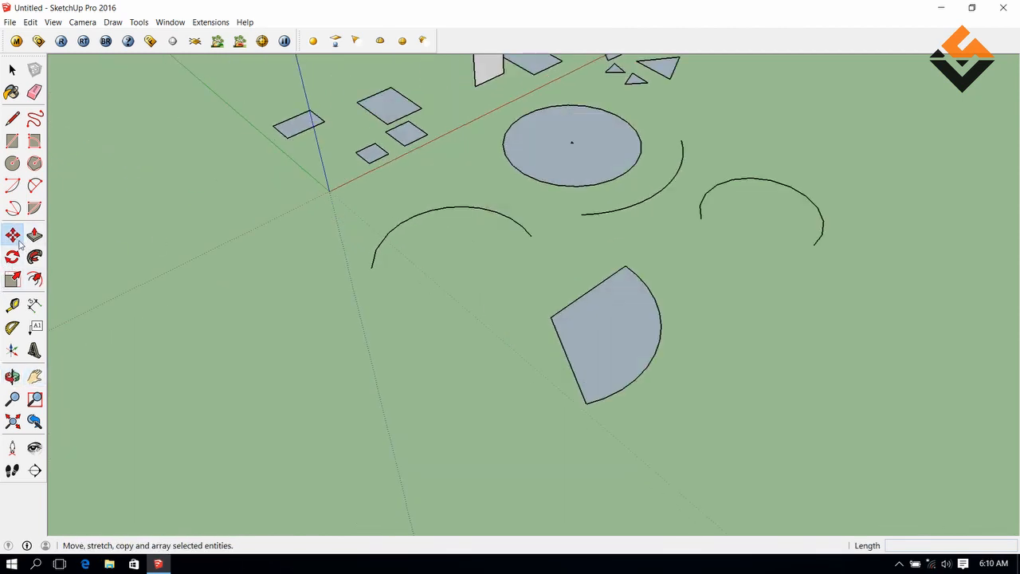
click(19, 242)
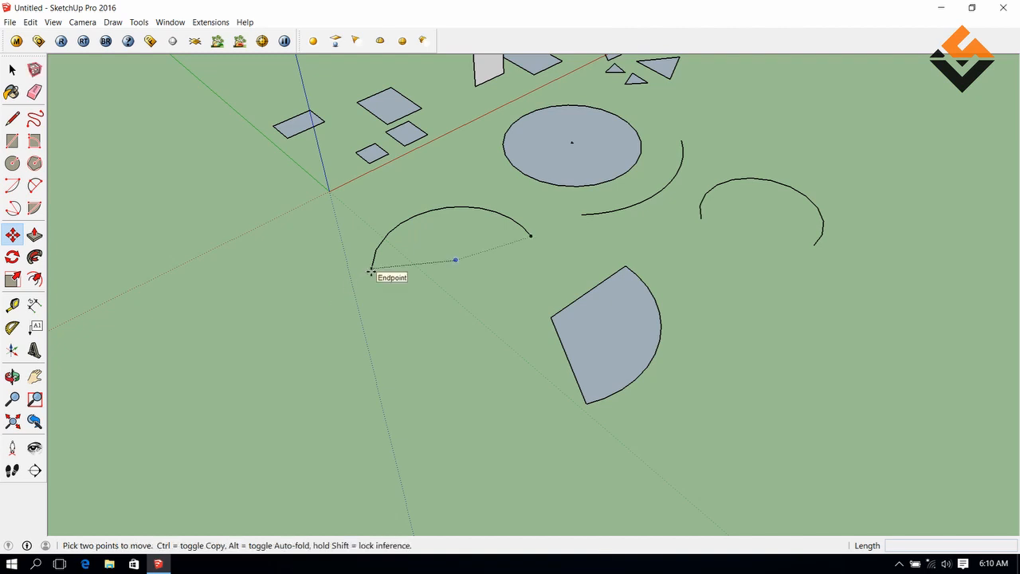
click(390, 234)
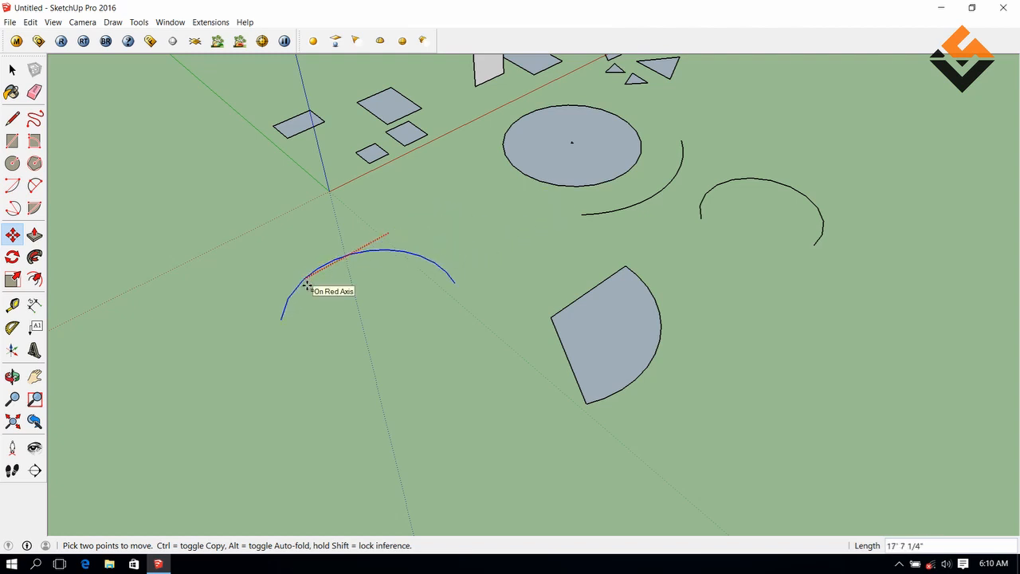
text(20)
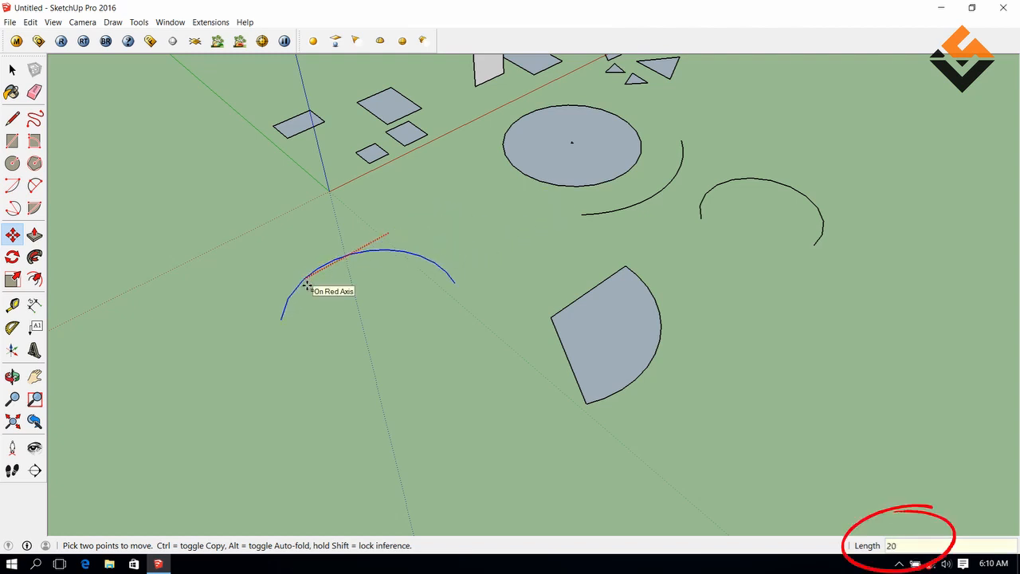
text(')
key(Return)
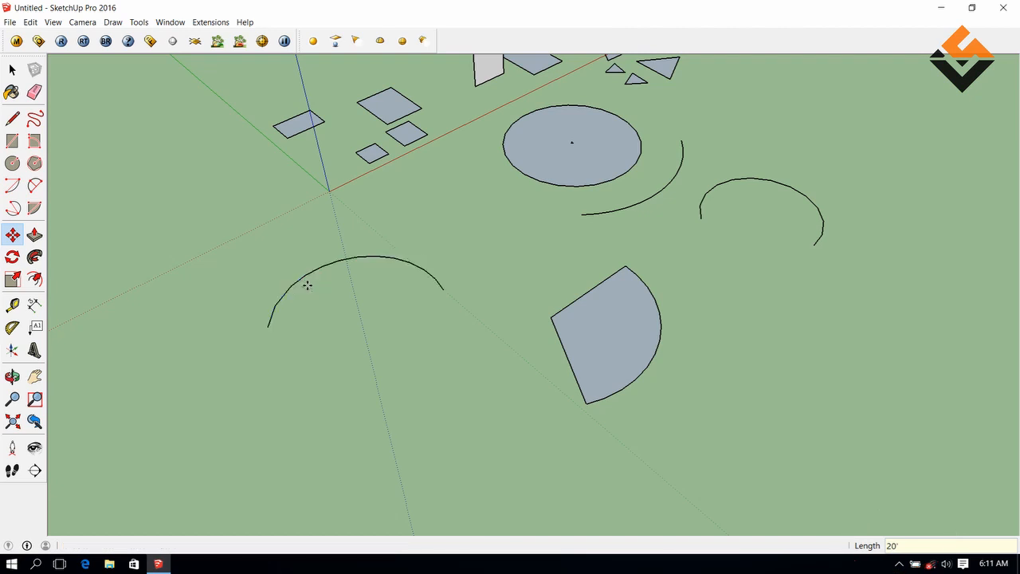
key(space)
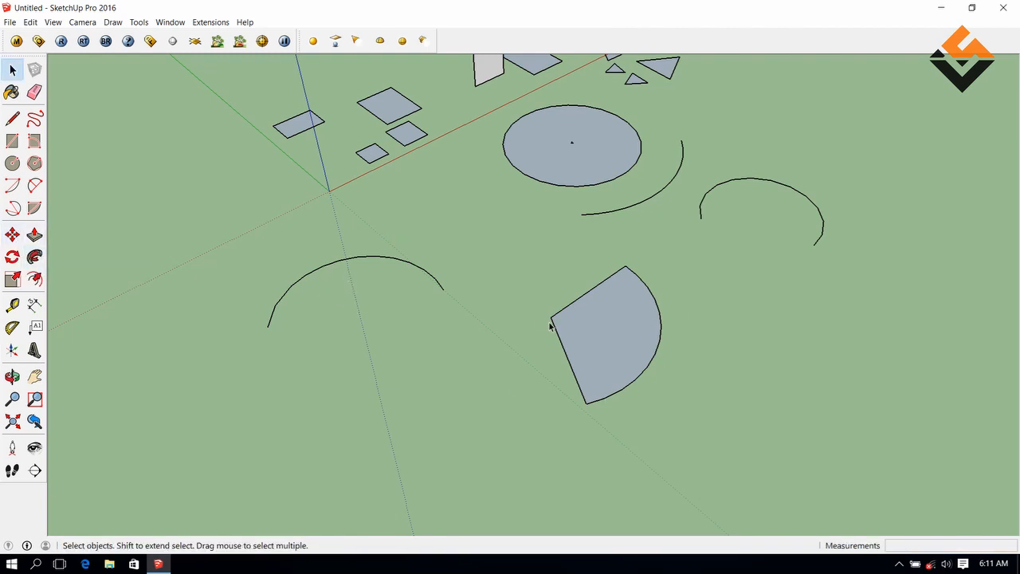
click(12, 234)
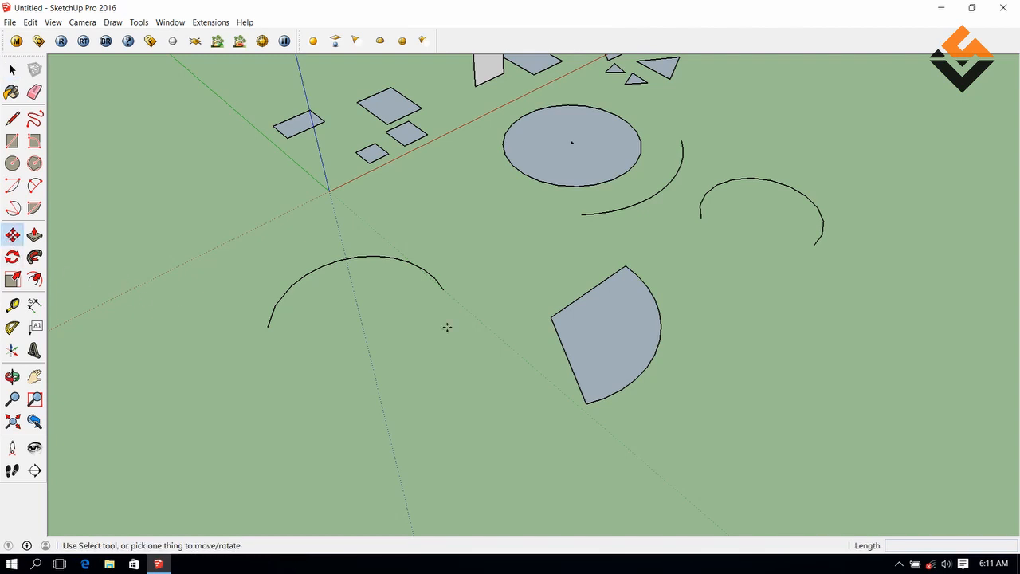
click(614, 334)
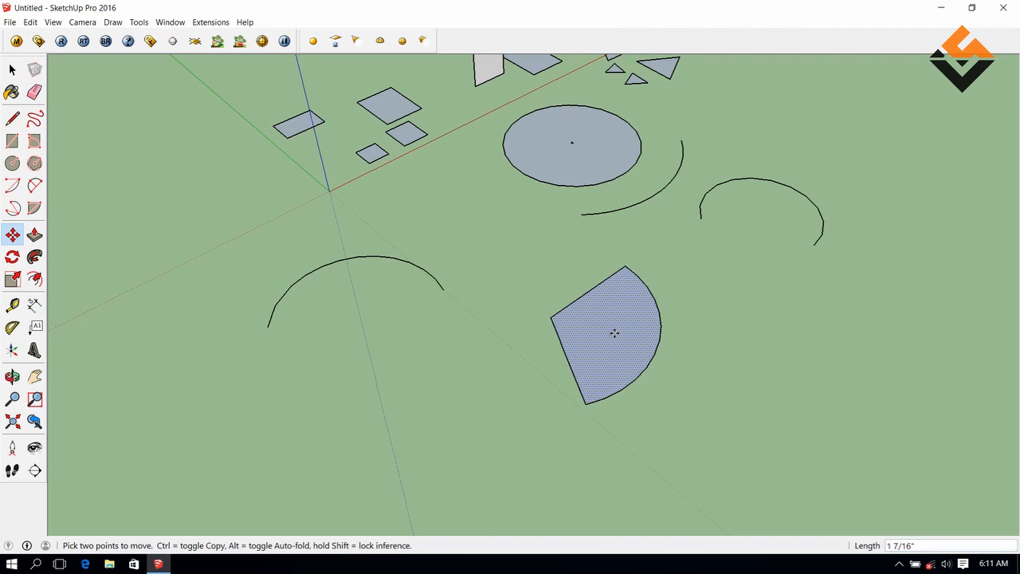
key(Escape)
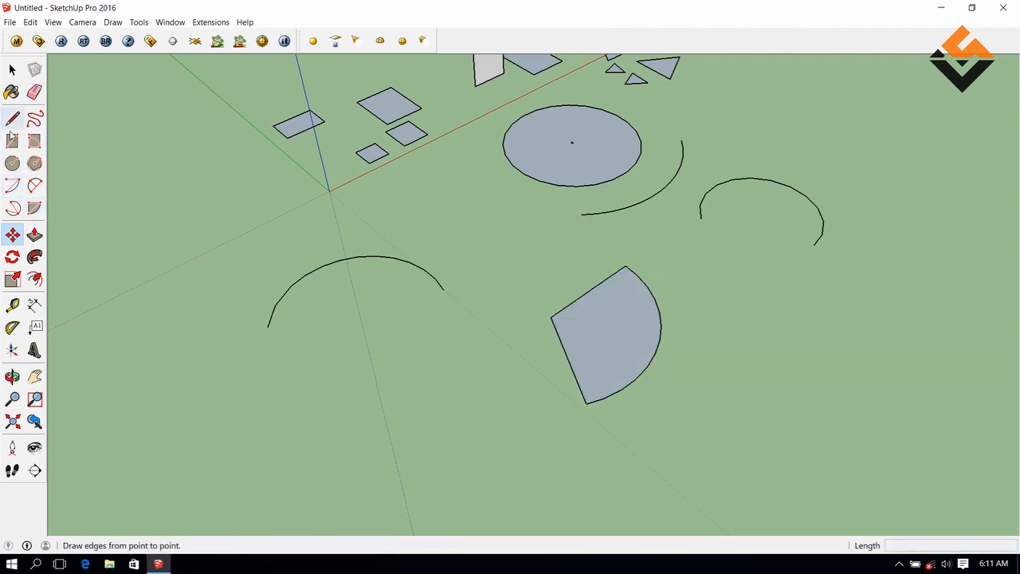
Select the whole pie shape with its edges, move it about 13' away from the 3-point arc, and clear the selection.
click(12, 72)
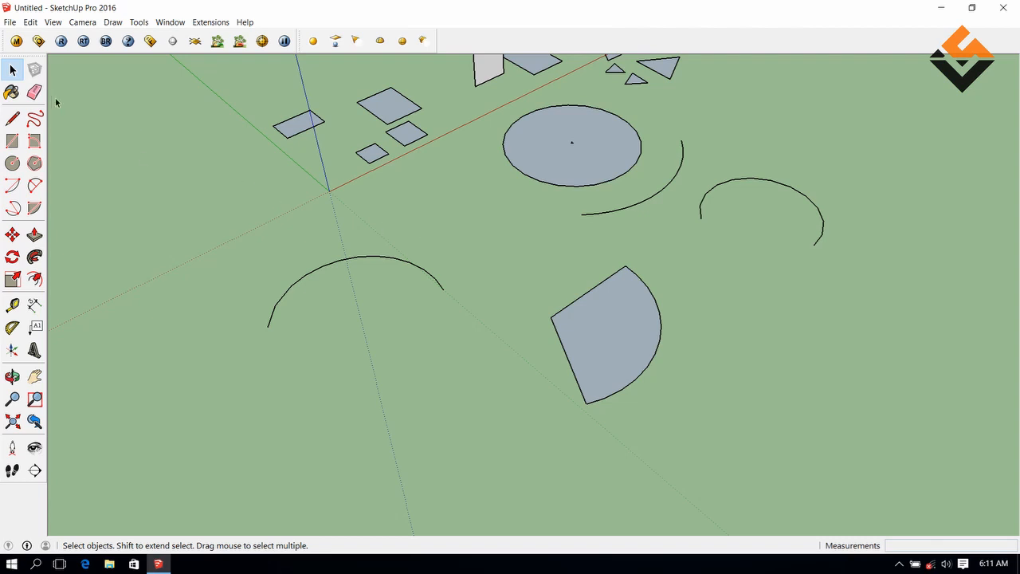
drag(499, 298, 486, 259)
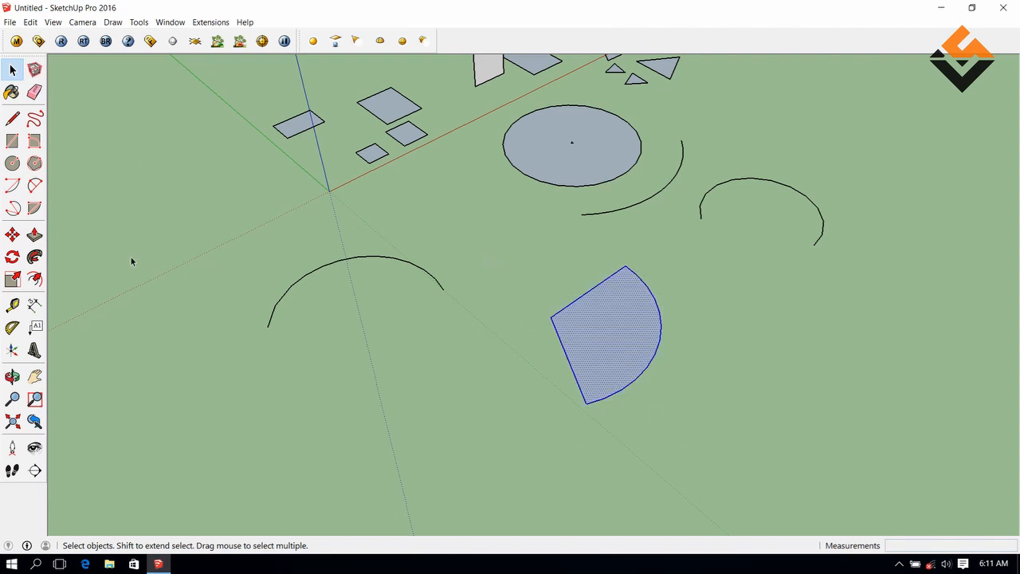
key(m)
click(542, 283)
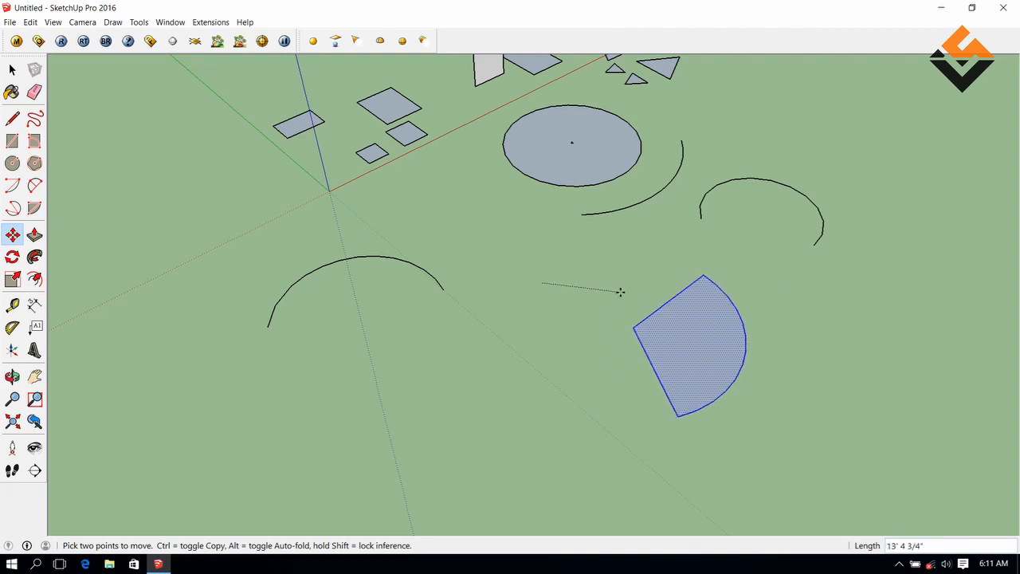
key(space)
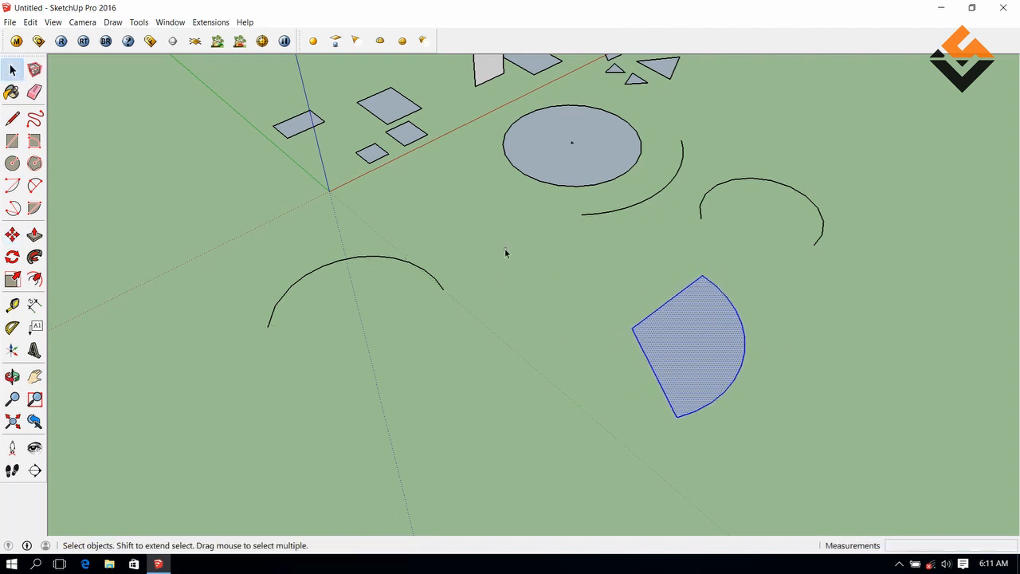
click(484, 269)
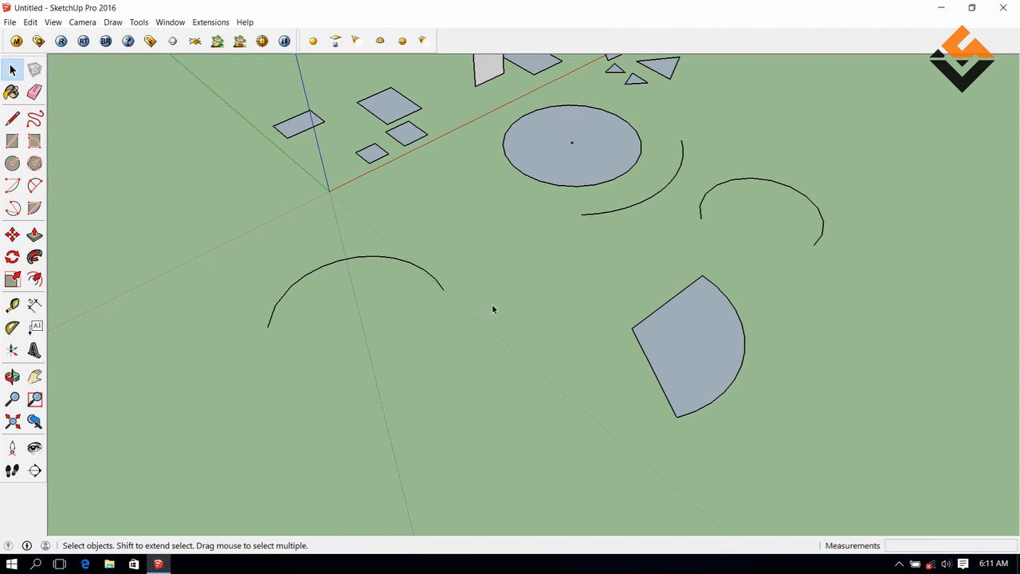
Push/Pull the pie face upward into a solid about 16' 3" tall.
scroll(489, 304, down, 3)
middle_drag(481, 303, 459, 289)
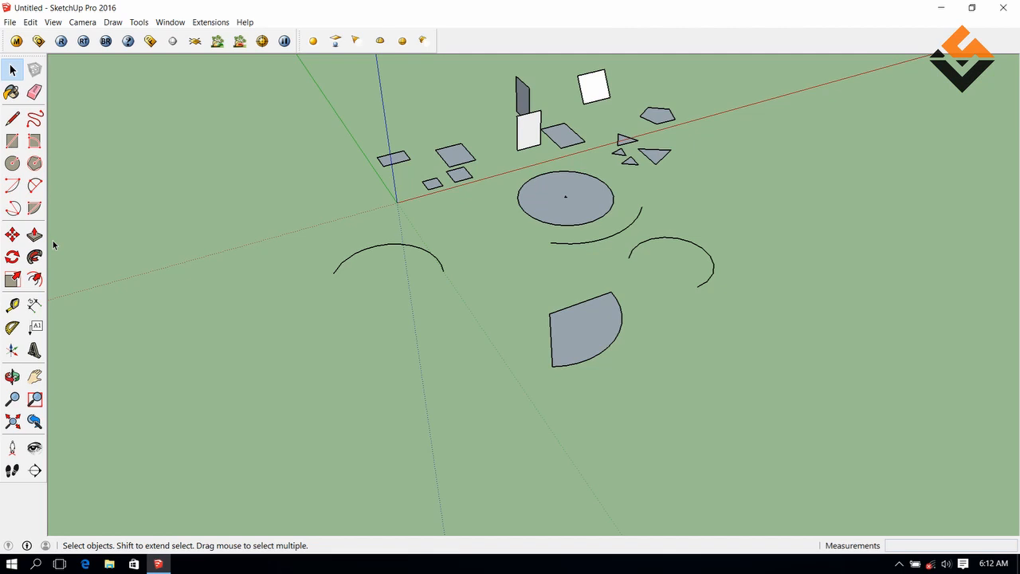
key(p)
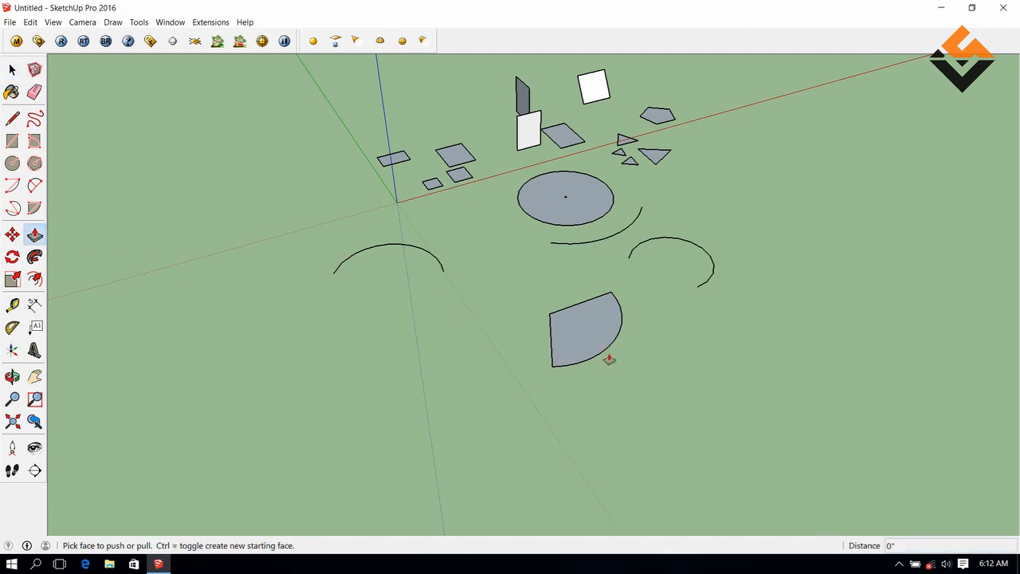
scroll(651, 353, up, 2)
drag(547, 330, 556, 288)
key(Escape)
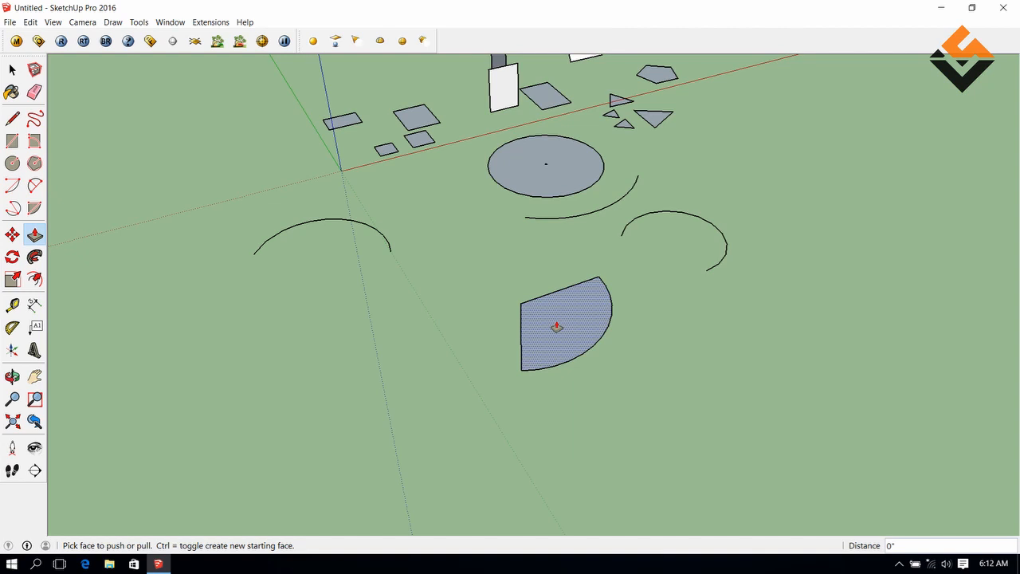
drag(556, 326, 551, 260)
middle_drag(467, 302, 486, 277)
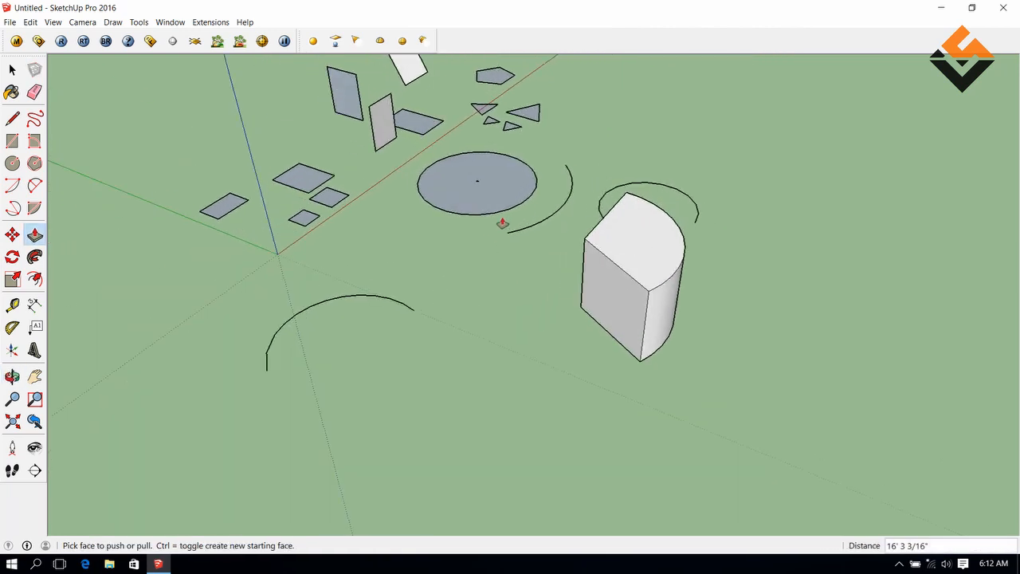
Push/Pull the rectangle nearest the green axis up into a 6' tall box.
middle_drag(502, 223, 250, 258)
scroll(227, 215, up, 3)
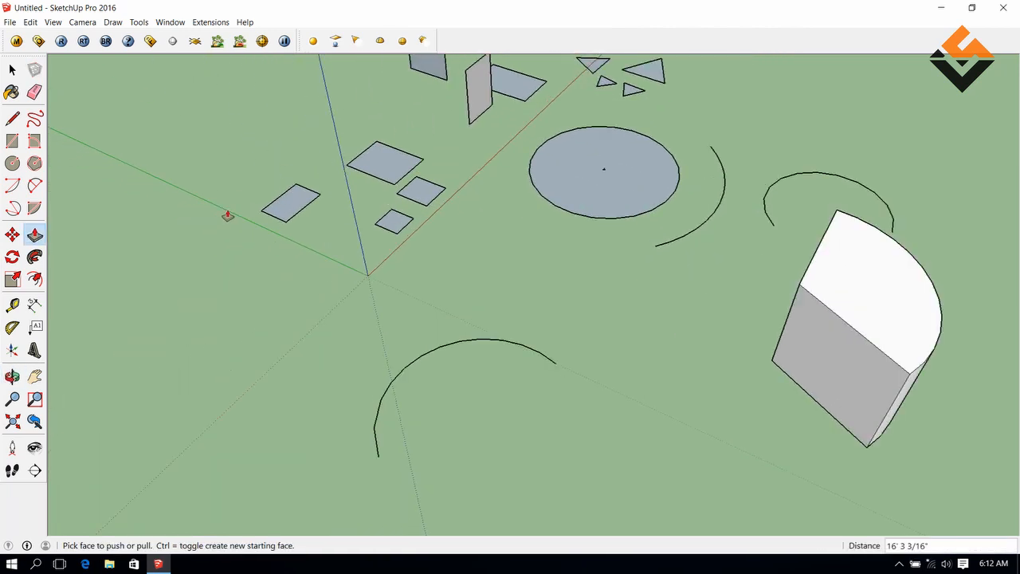
scroll(228, 215, up, 1)
click(297, 211)
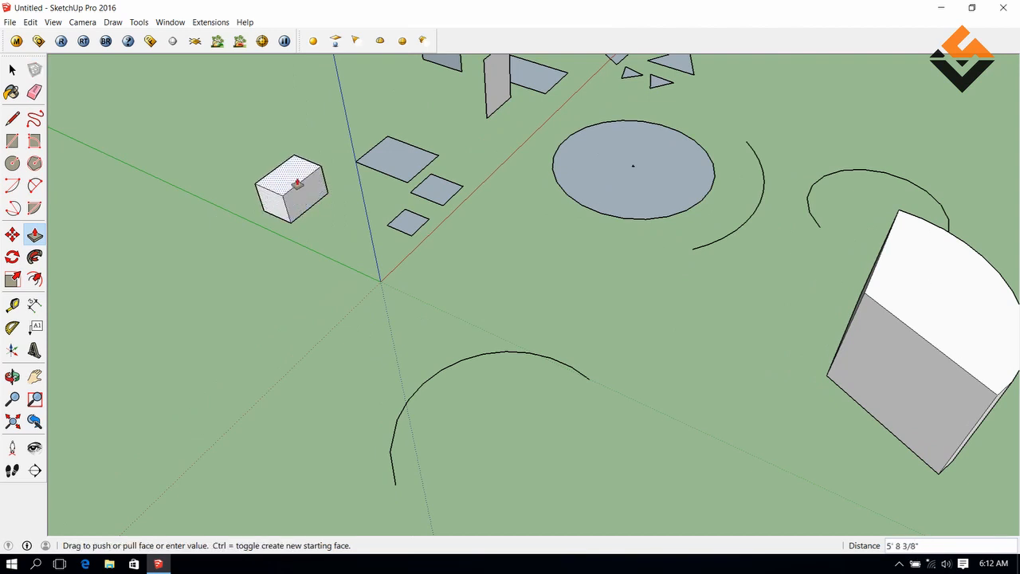
text(6)
key(Return)
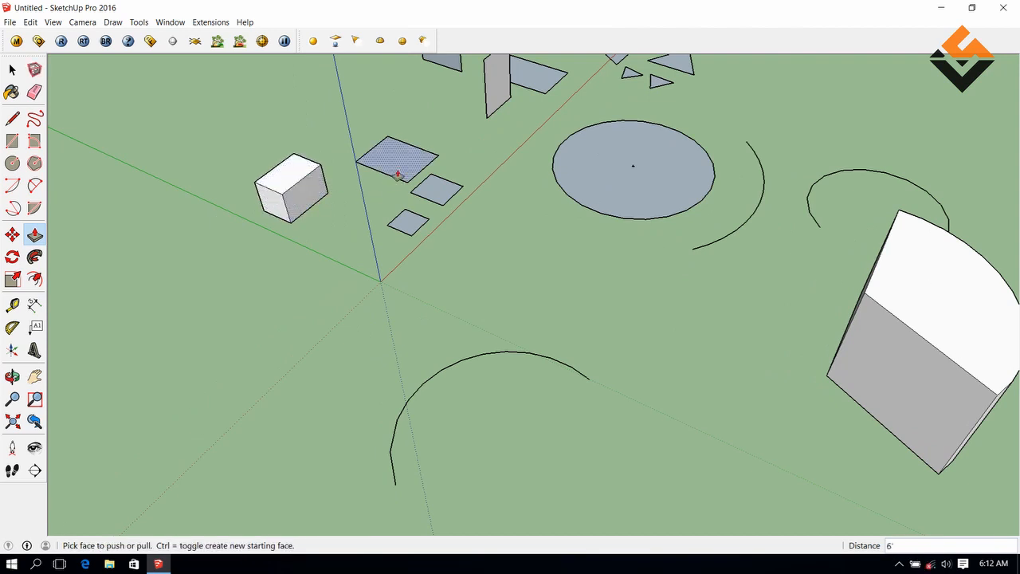
Push/Pull the largest rectangle near the origin into a box, and raise the small square closest to the origin about 4' 9".
scroll(398, 174, up, 1)
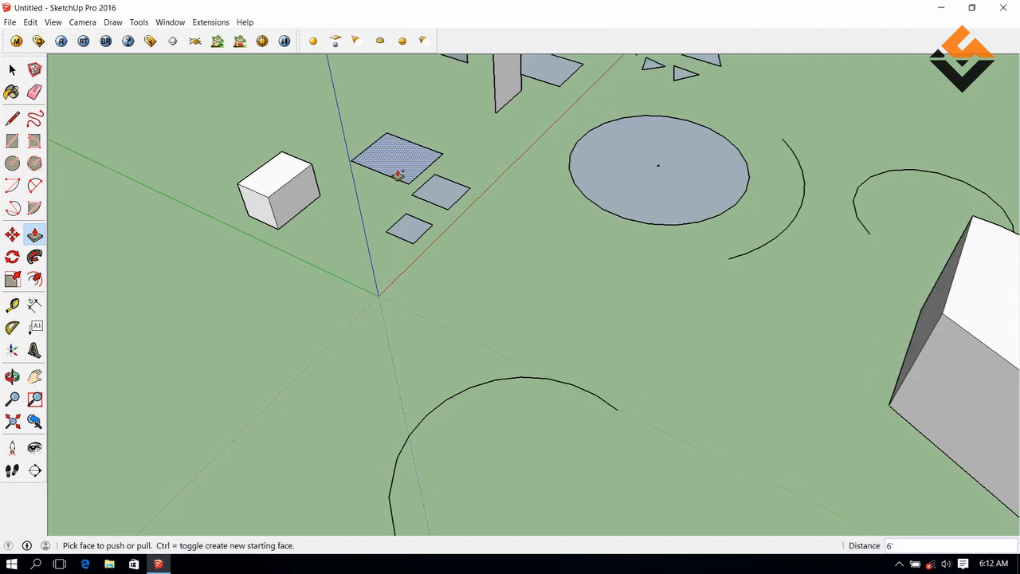
click(398, 174)
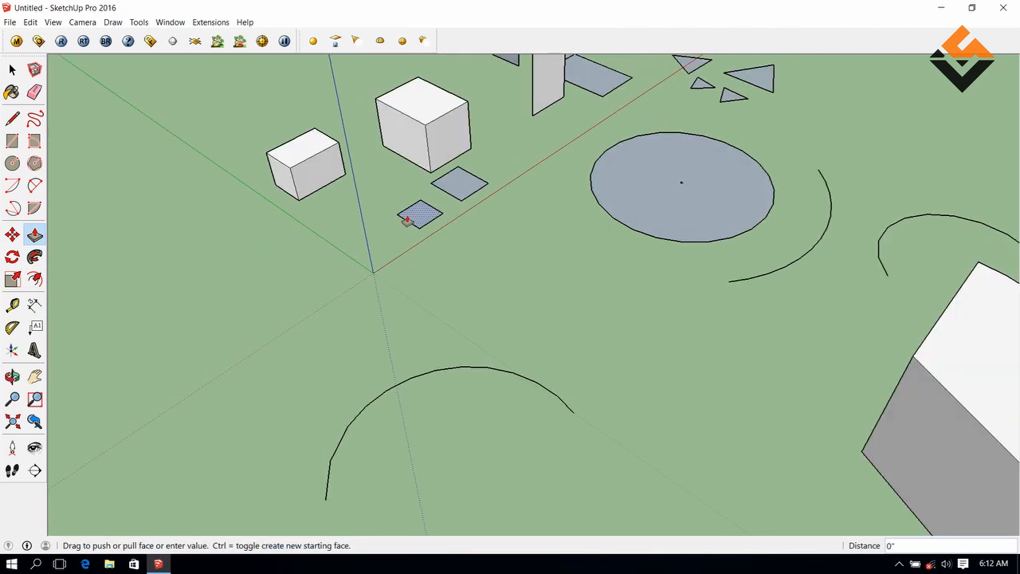
click(406, 220)
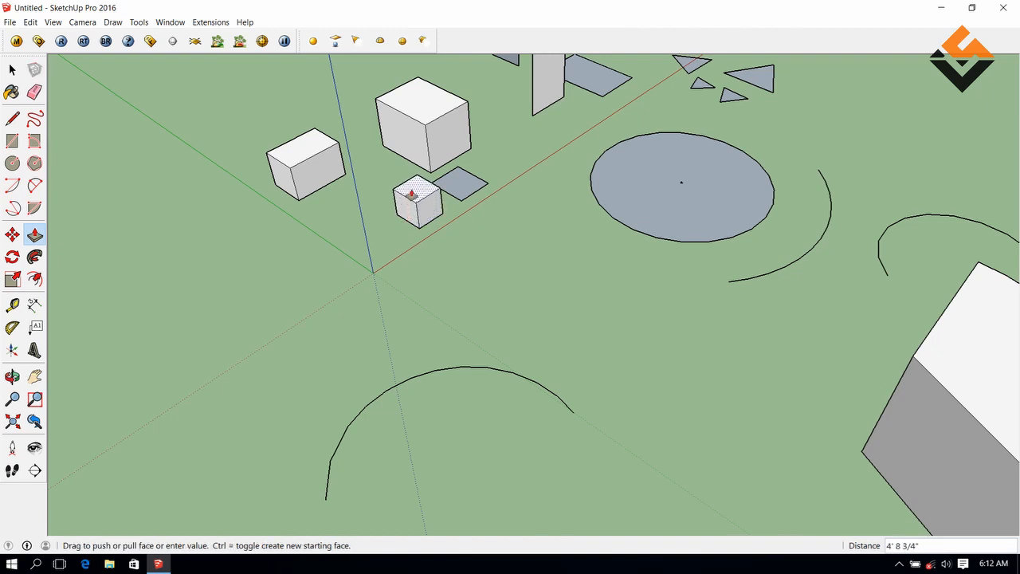
click(411, 195)
middle_drag(410, 198, 431, 203)
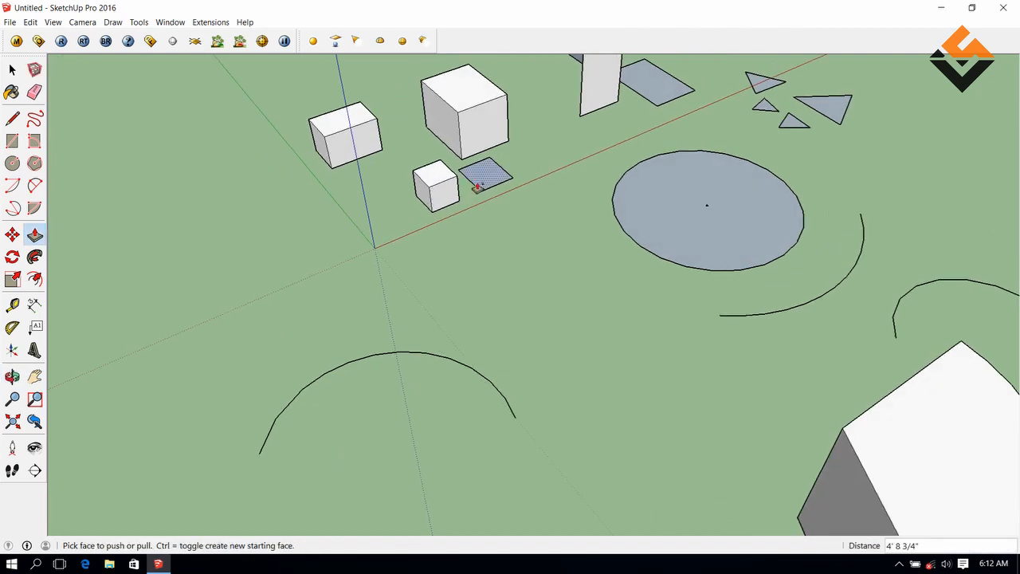
Push/Pull the remaining flat rectangle beside the small cube into a box about 9' 8" tall.
click(479, 187)
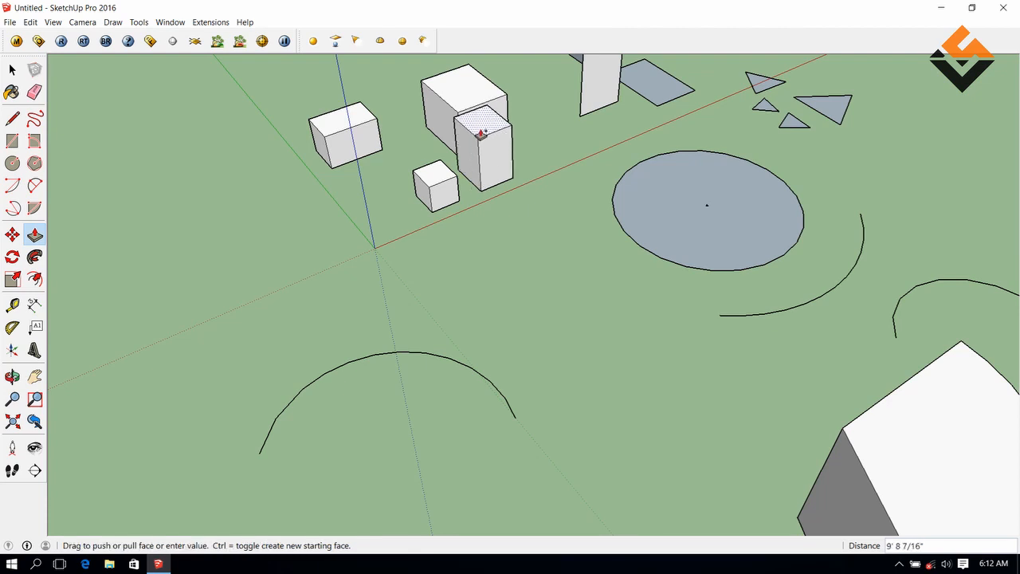
click(479, 134)
middle_drag(503, 253, 401, 259)
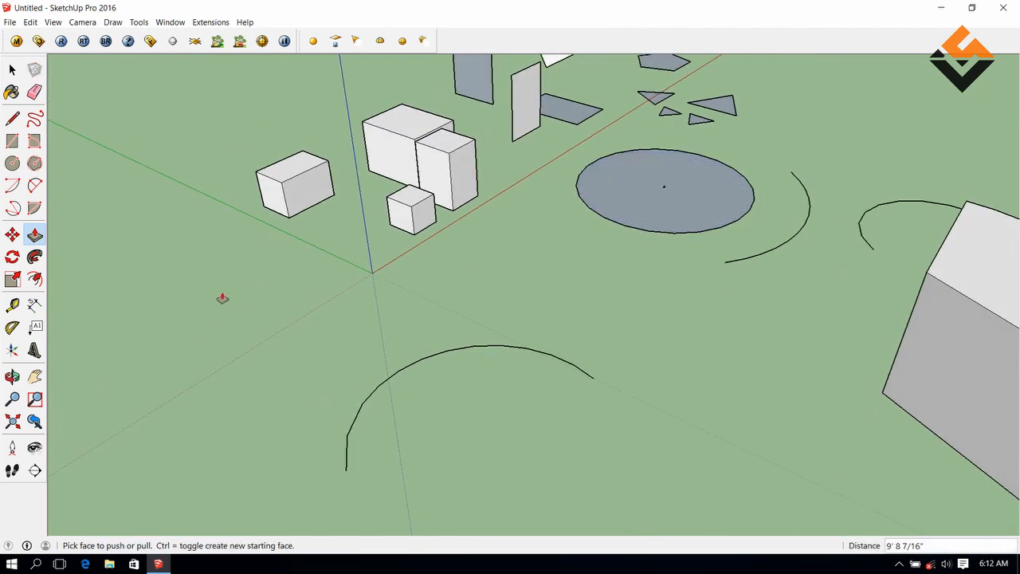
key(space)
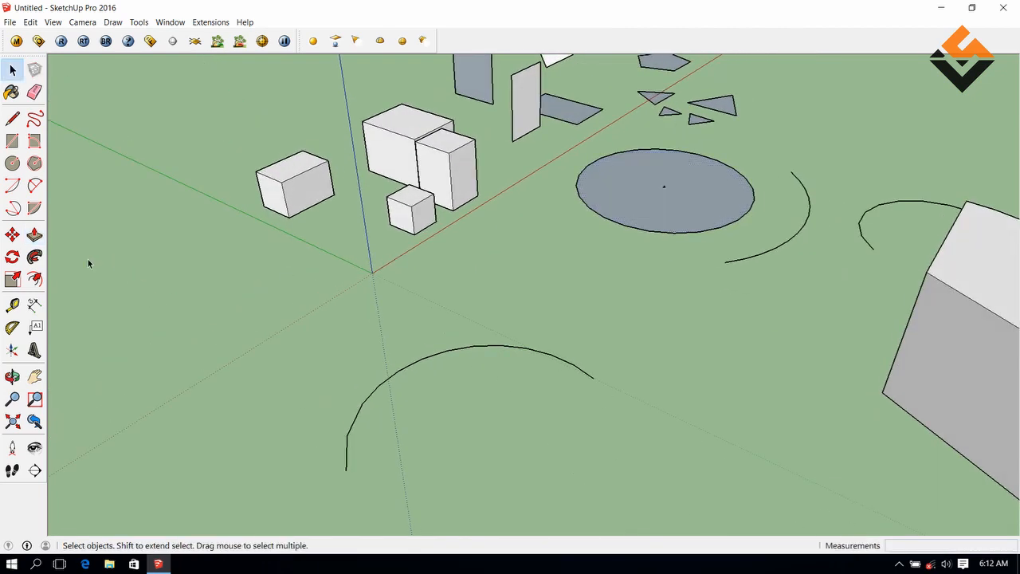
Push/Pull the flat rectangle behind the standing vertical face up about 5' 4".
click(40, 236)
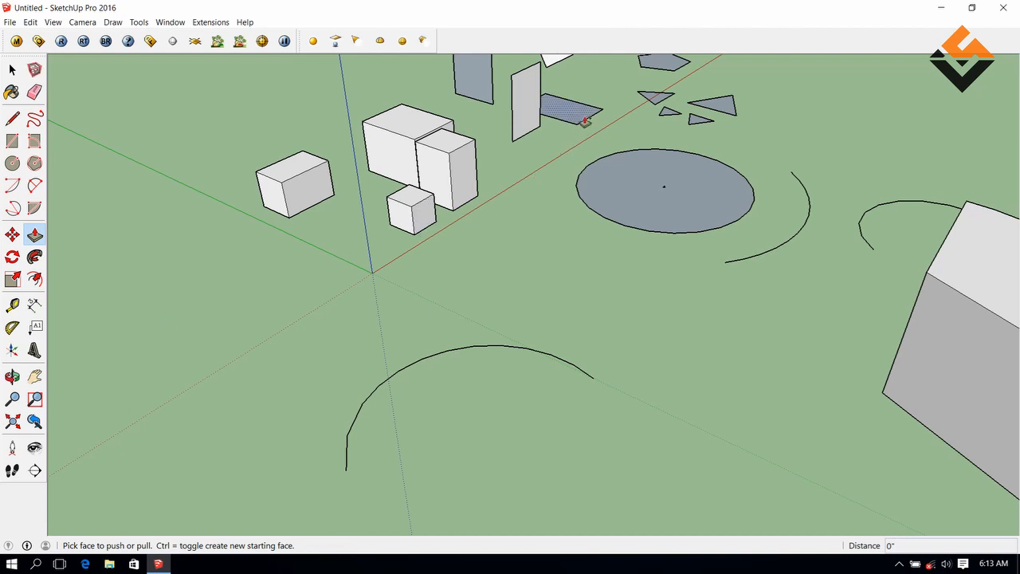
drag(585, 121, 587, 94)
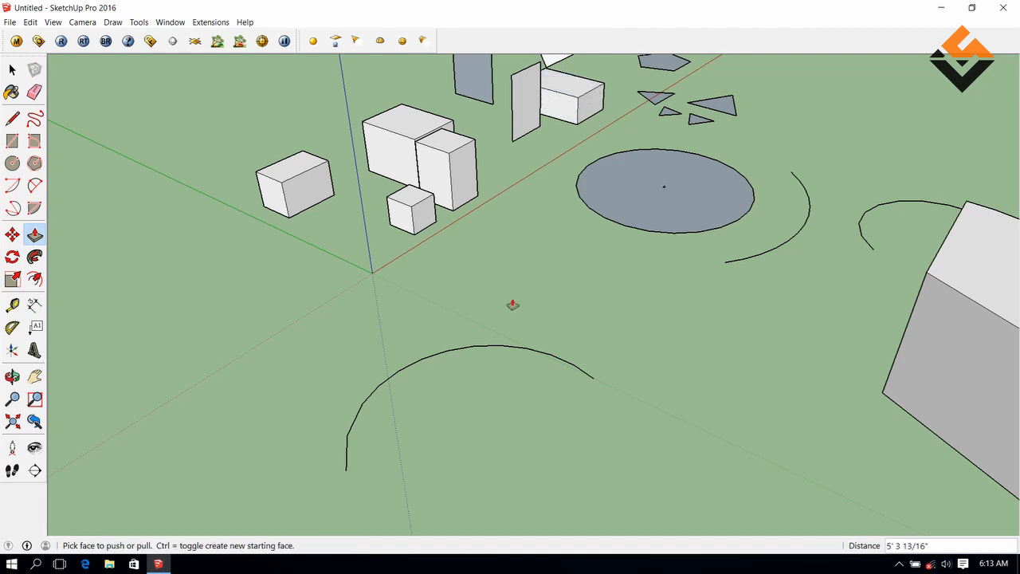
middle_drag(512, 303, 380, 390)
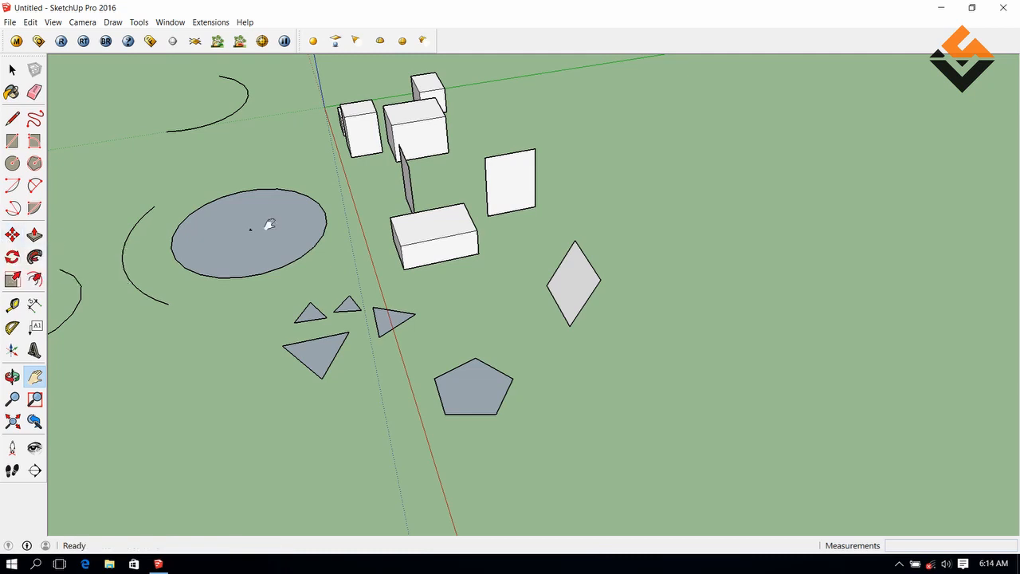
Select the whole smallest cube near the origin and place a copy of it along the red axis, toward the origin.
middle_drag(311, 216, 556, 228)
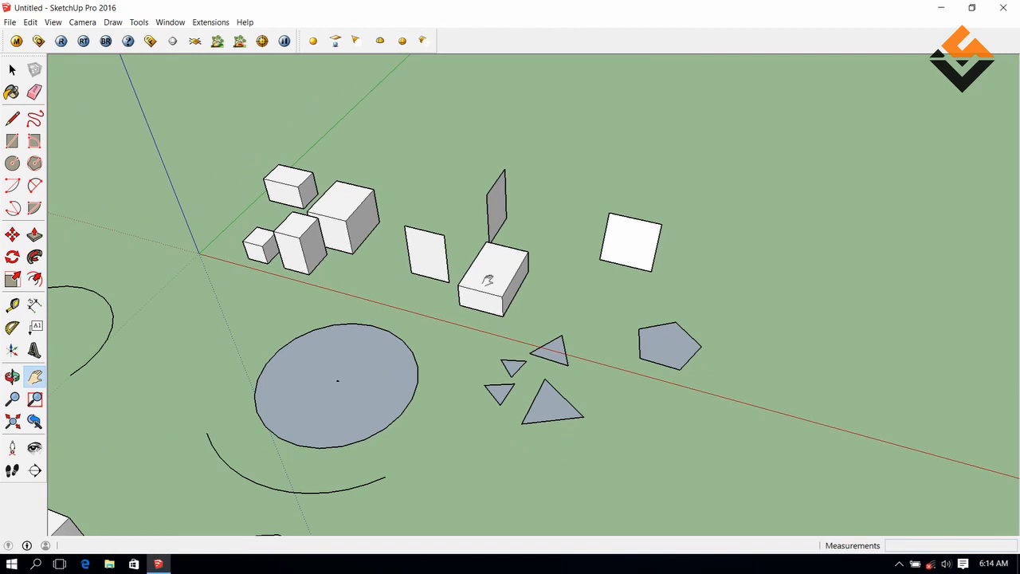
middle_drag(487, 280, 481, 264)
drag(243, 346, 624, 250)
scroll(624, 251, up, 3)
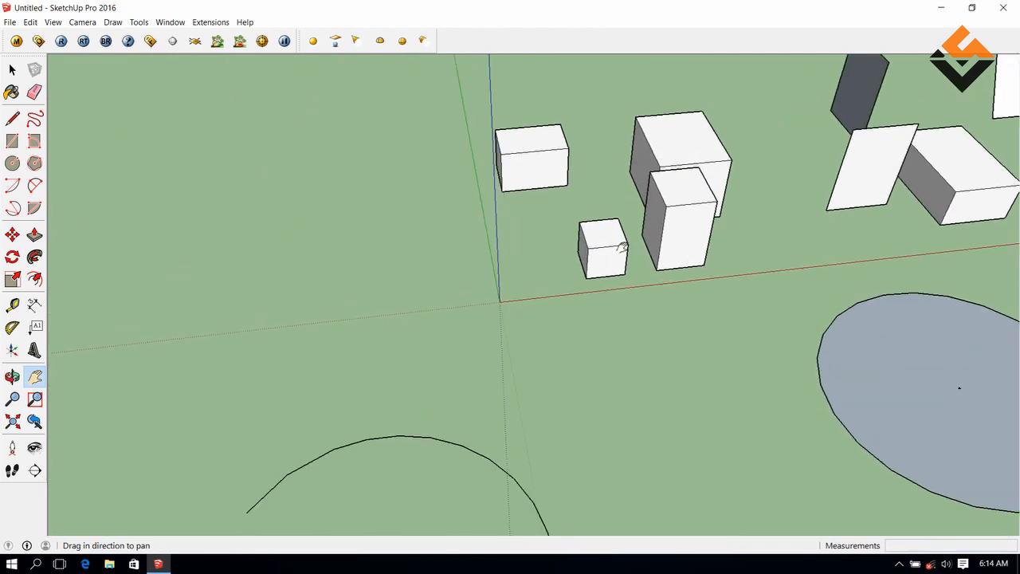
middle_drag(620, 246, 601, 275)
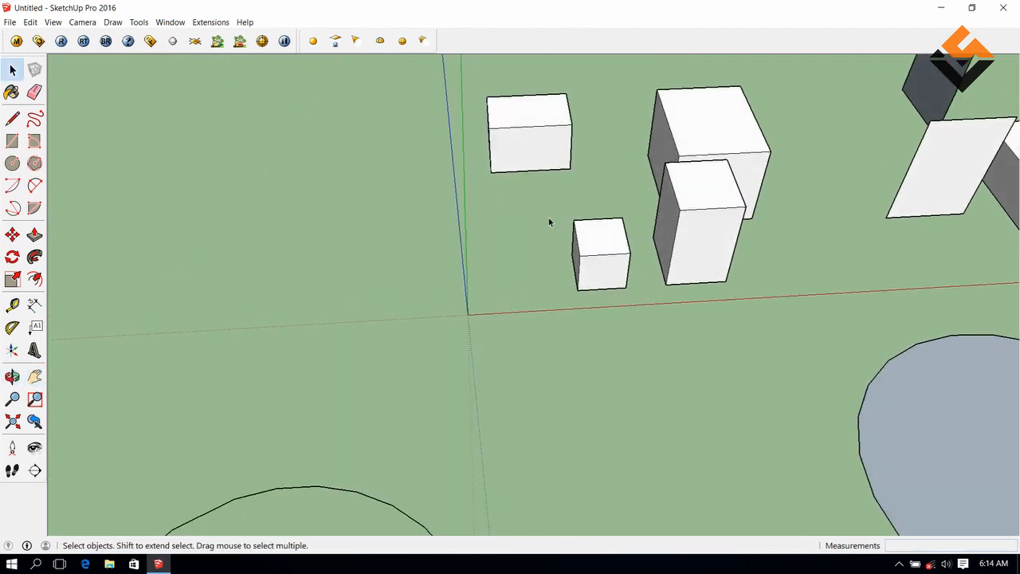
drag(545, 211, 545, 211)
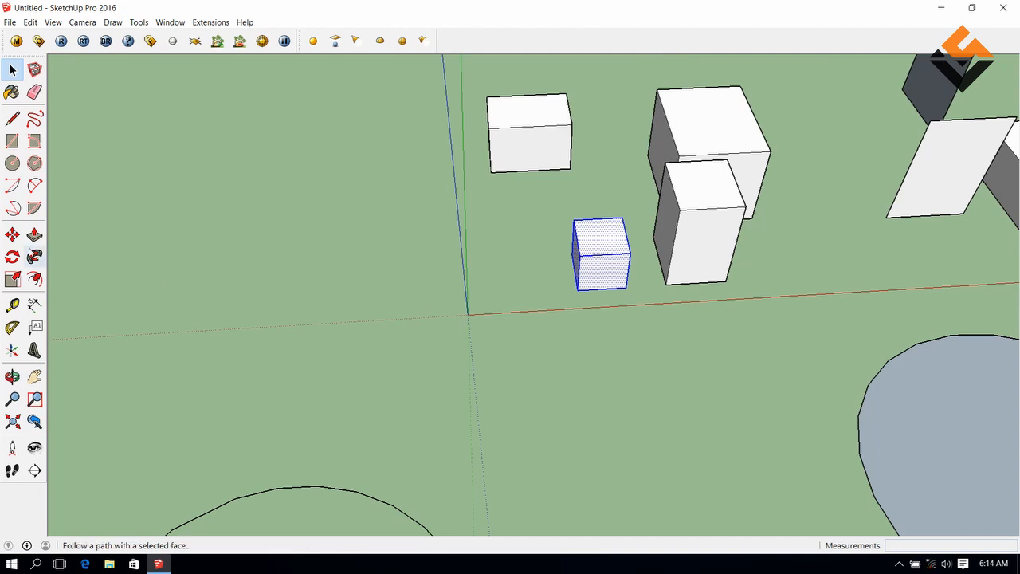
click(13, 236)
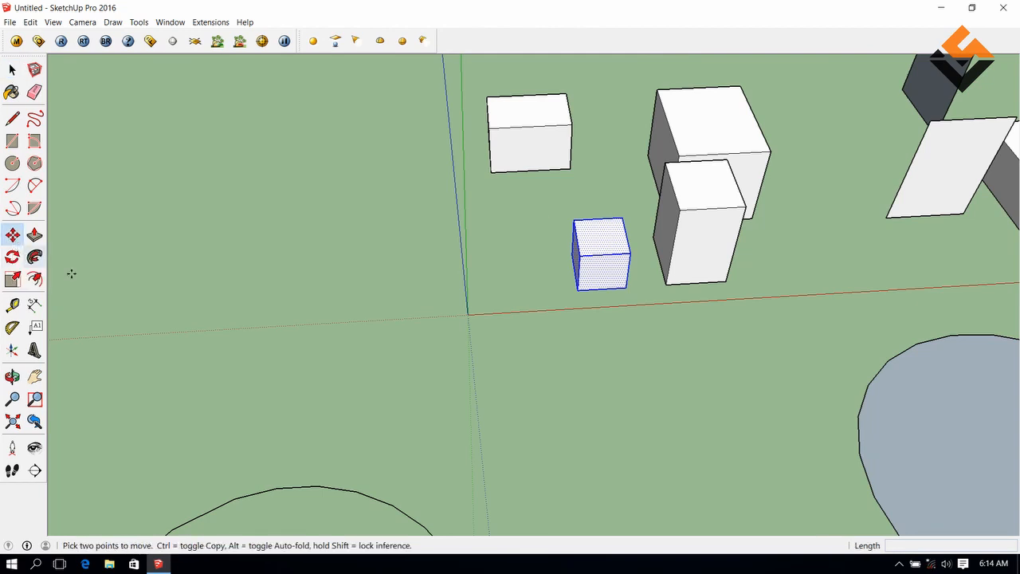
click(601, 300)
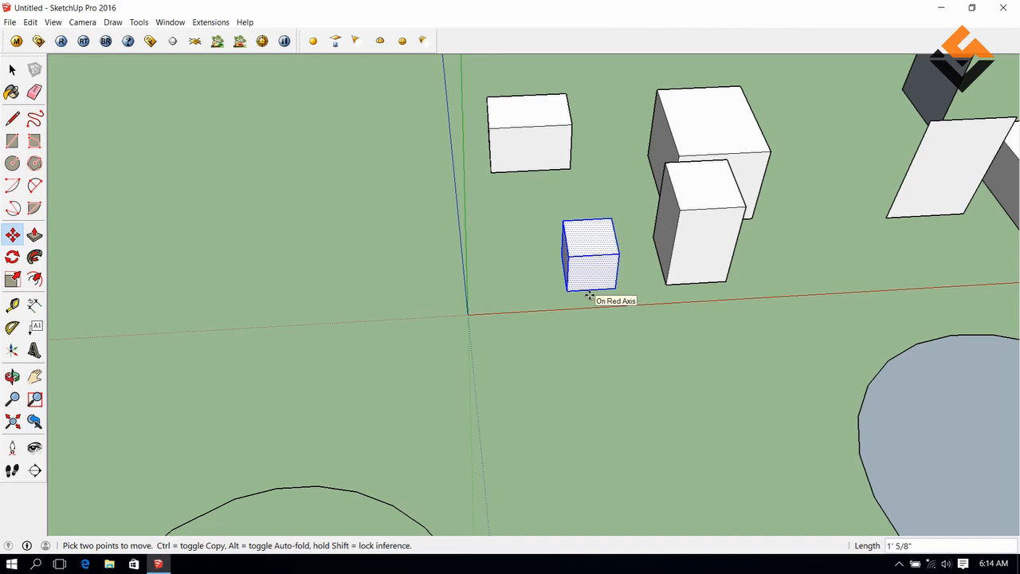
key(ctrl)
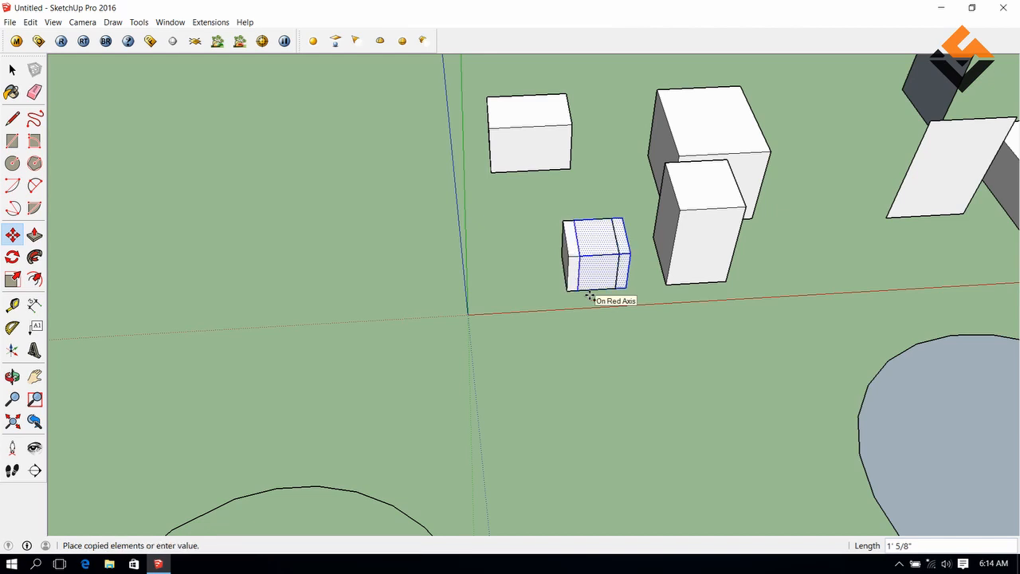
click(514, 308)
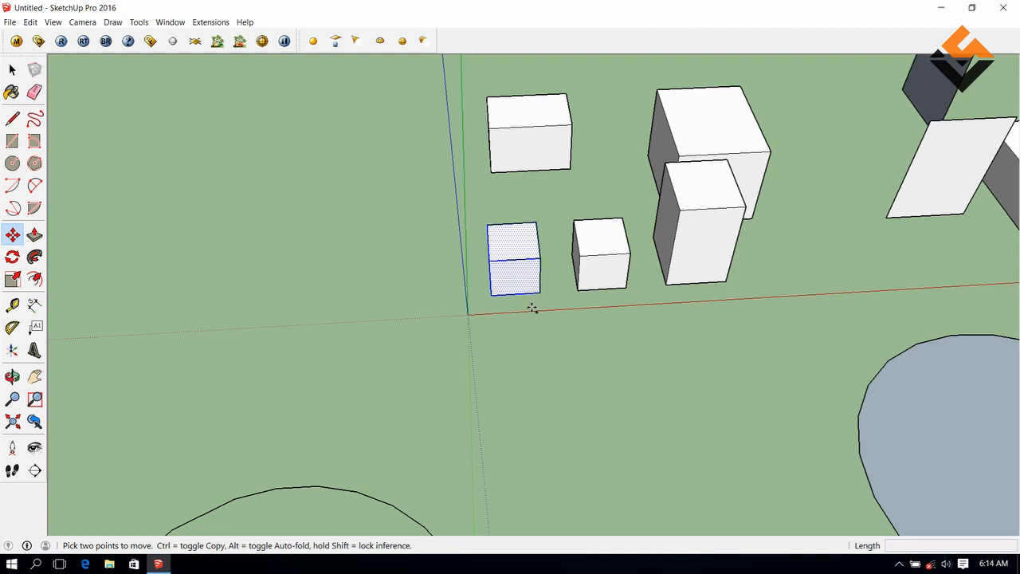
Try to place another copy of the selected cube 8' further along the red axis.
click(532, 309)
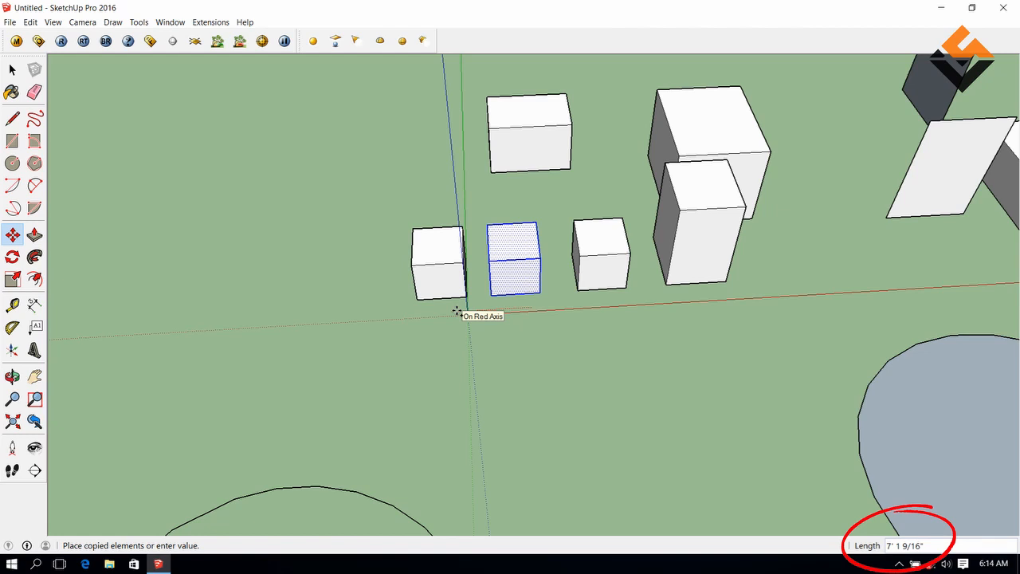
text(8)
key(Return)
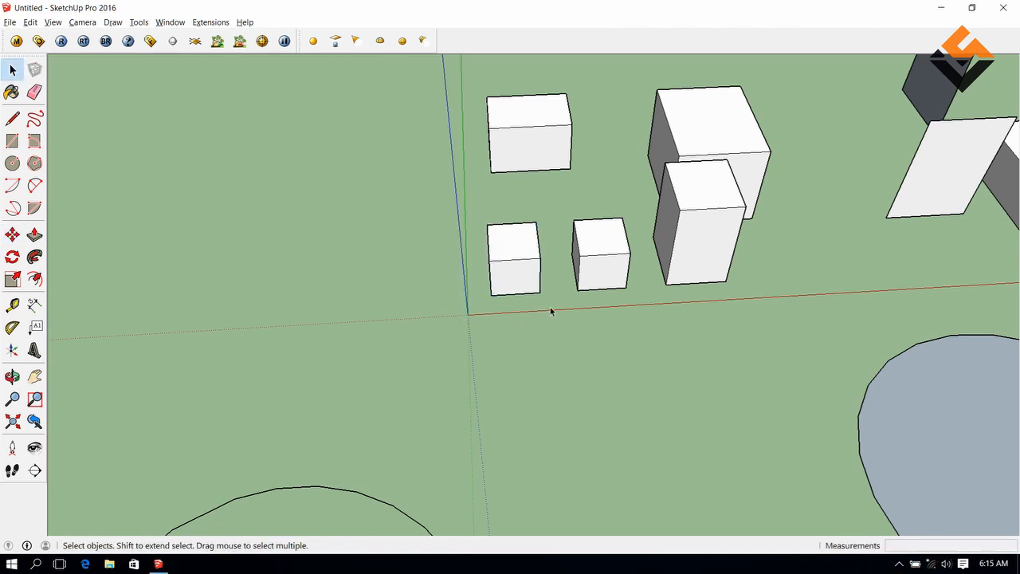
Select the copied cube and copy it 8' along the red axis, past the origin.
drag(549, 308, 462, 202)
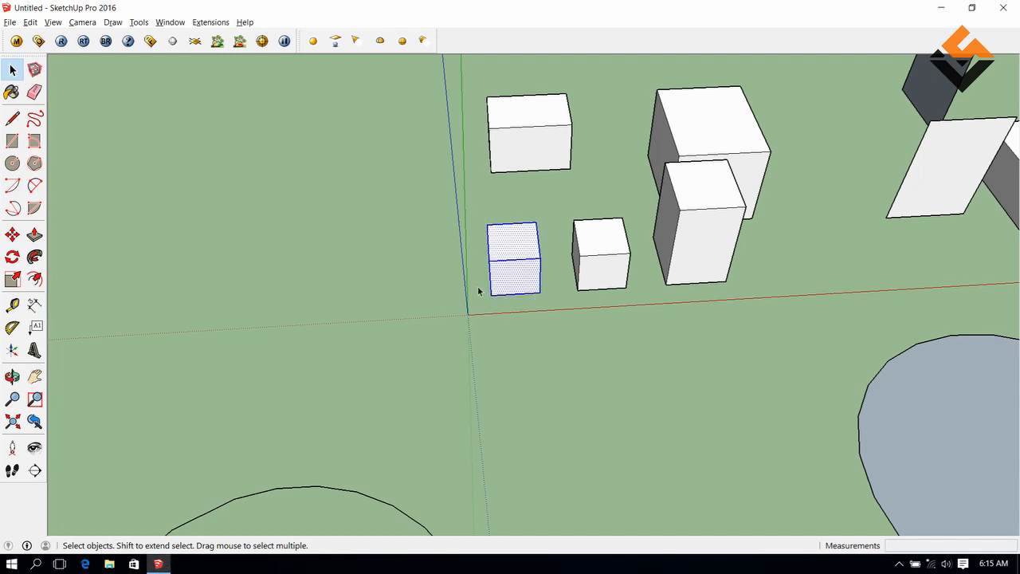
key(m)
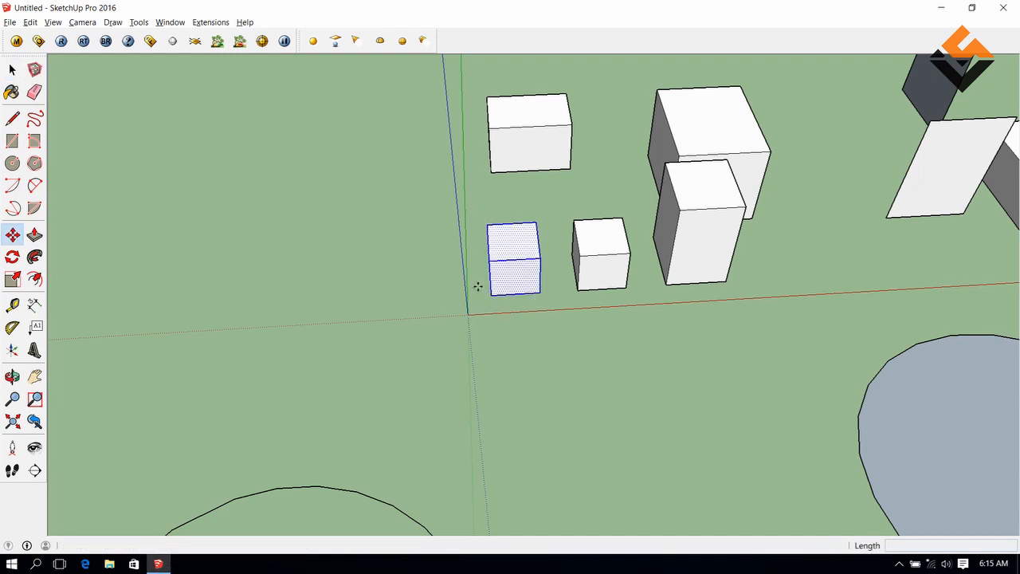
click(510, 311)
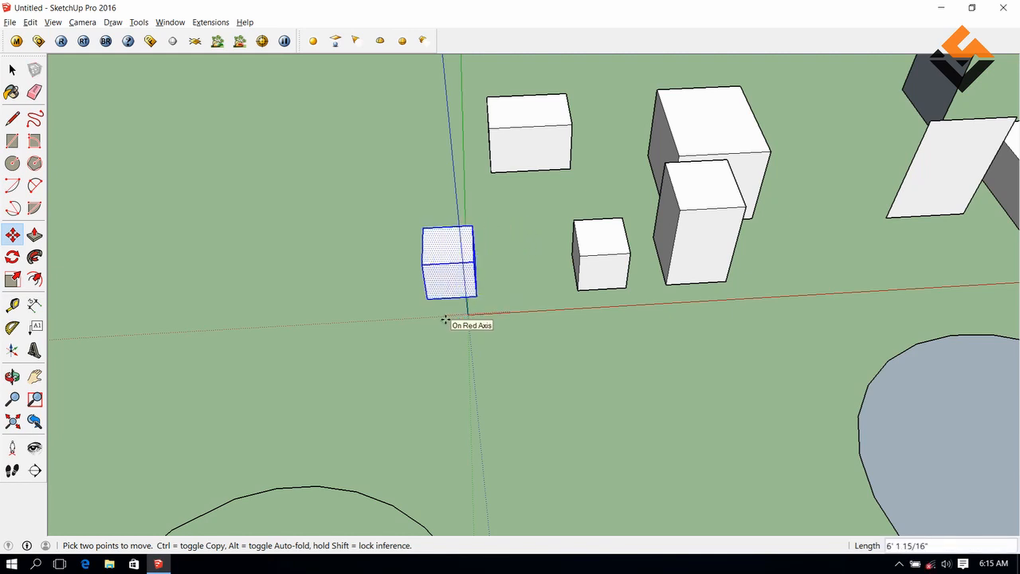
key(ctrl)
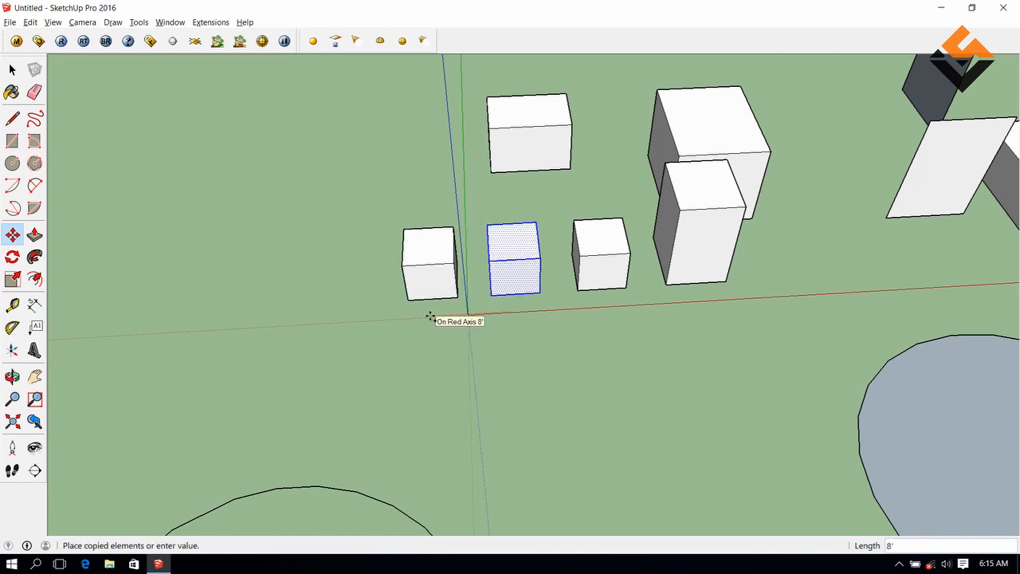
click(430, 317)
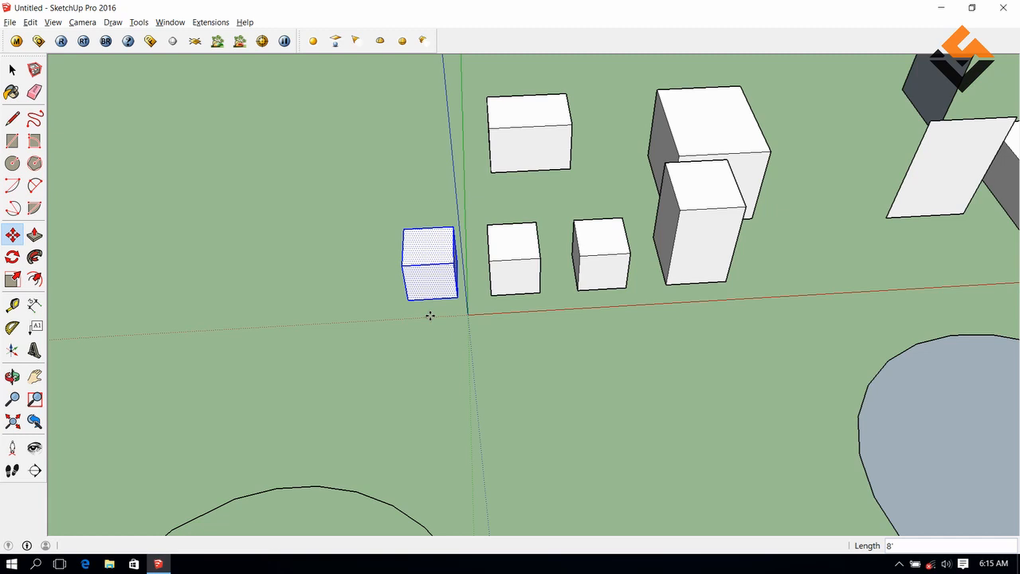
Repeat the cube copy 7x at the same spacing to form a row along the red axis.
text(7x)
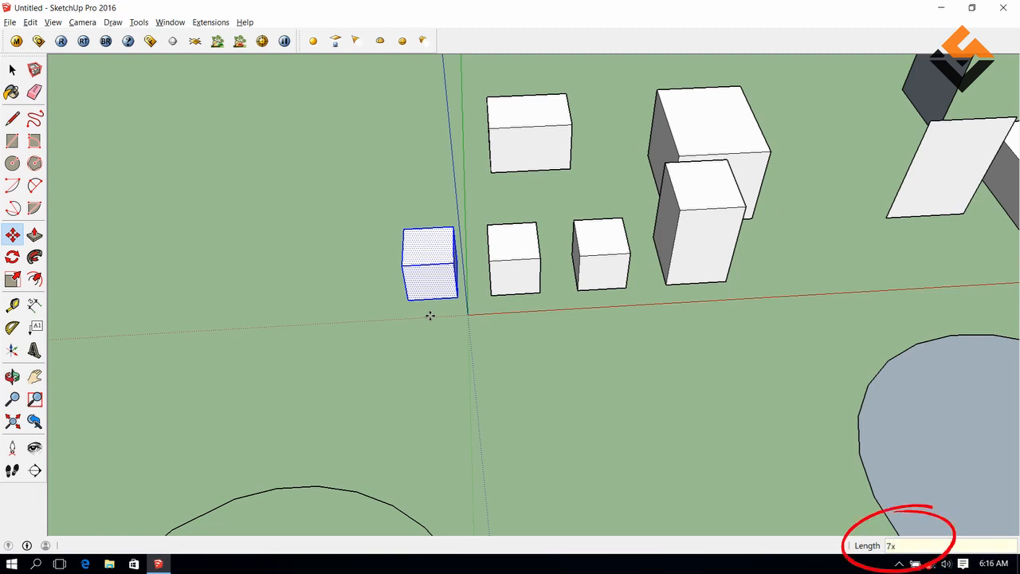
key(Return)
key(space)
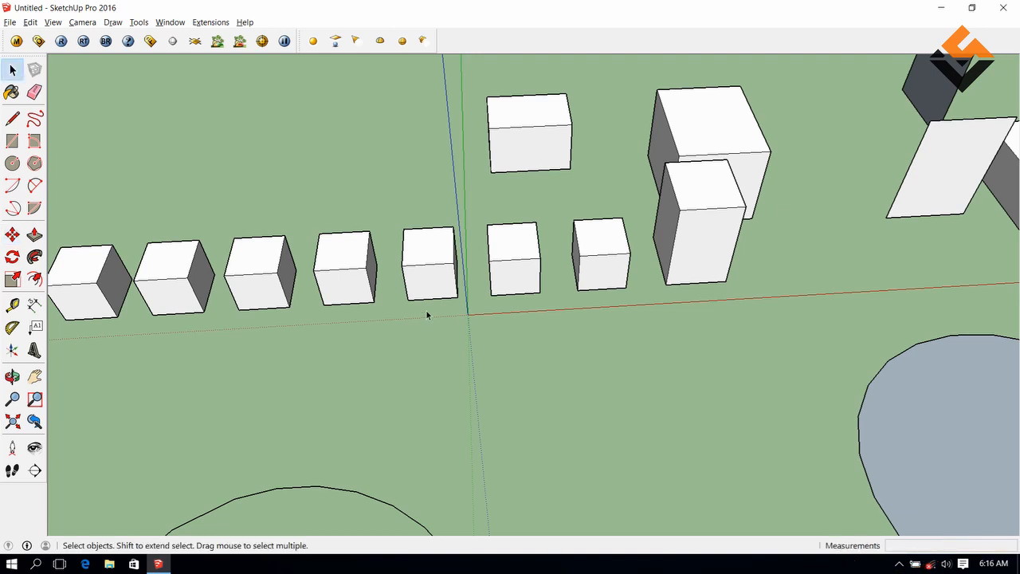
key(h)
drag(454, 328, 579, 289)
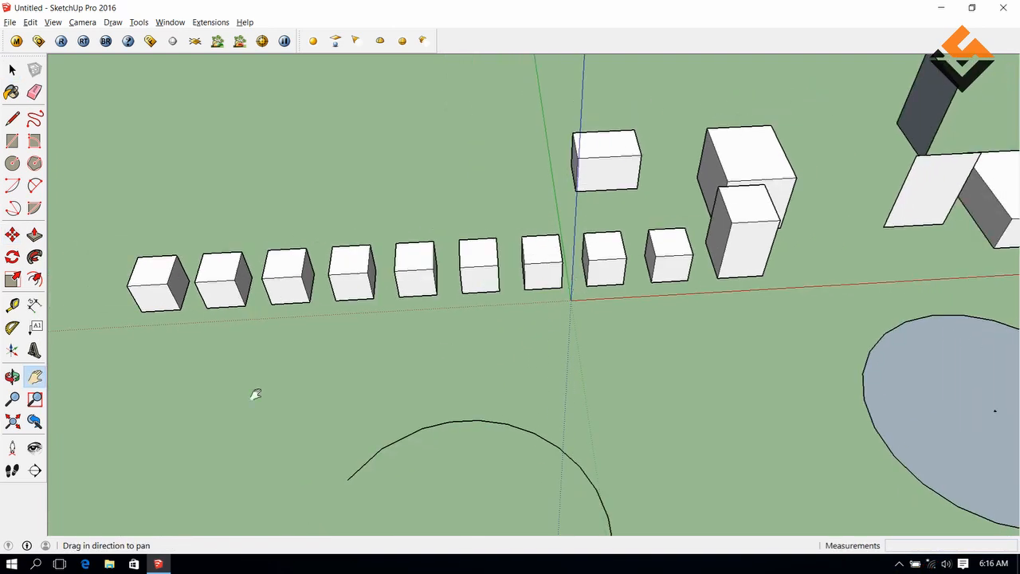
middle_drag(204, 357, 403, 222)
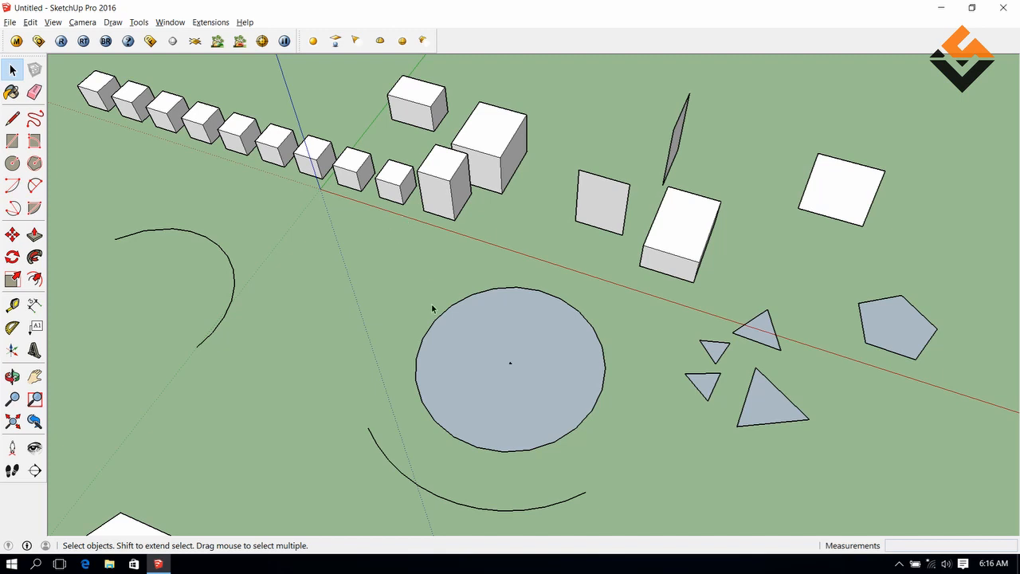
middle_drag(453, 401, 311, 316)
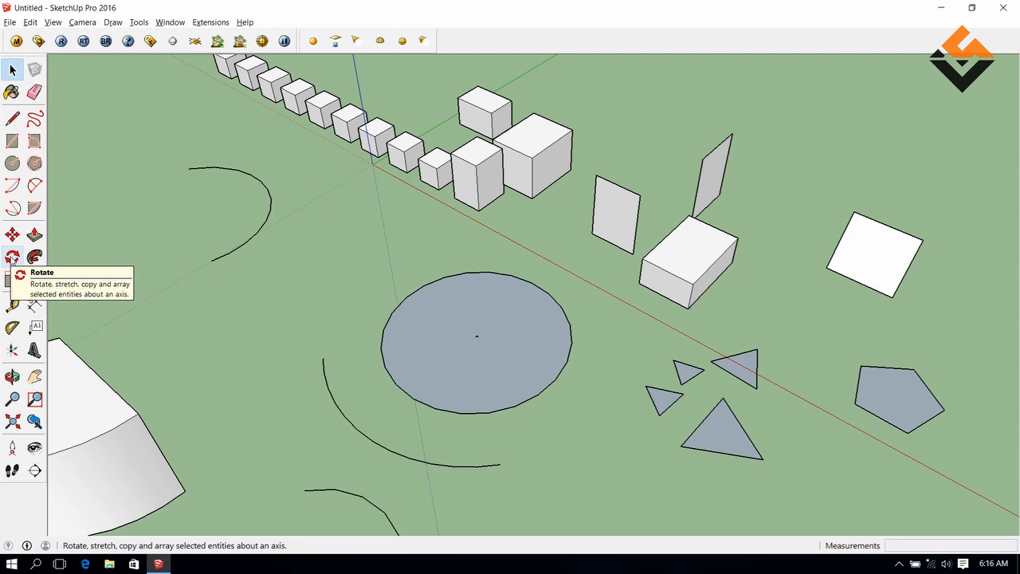
scroll(469, 255, down, 2)
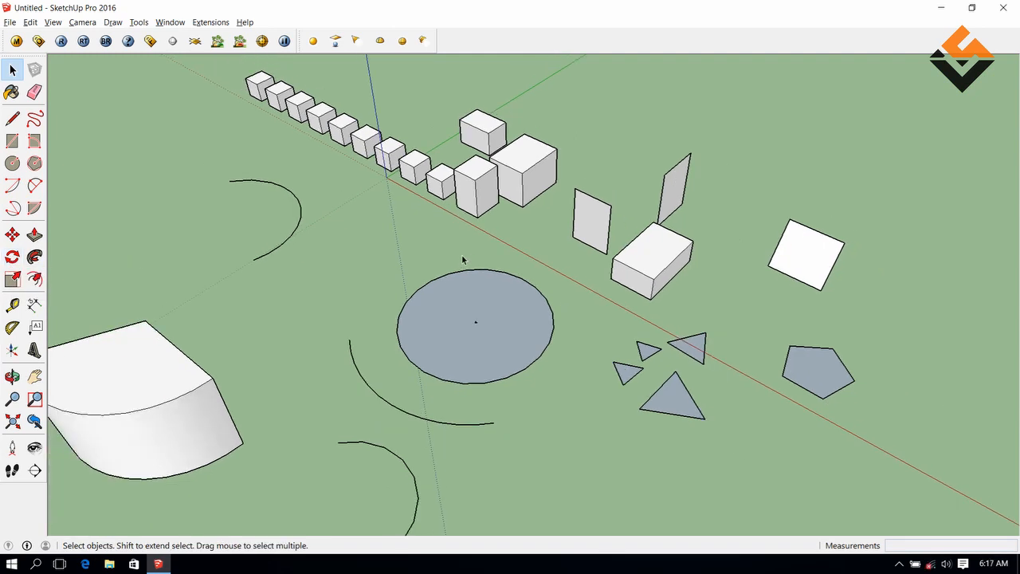
click(12, 257)
scroll(353, 250, down, 2)
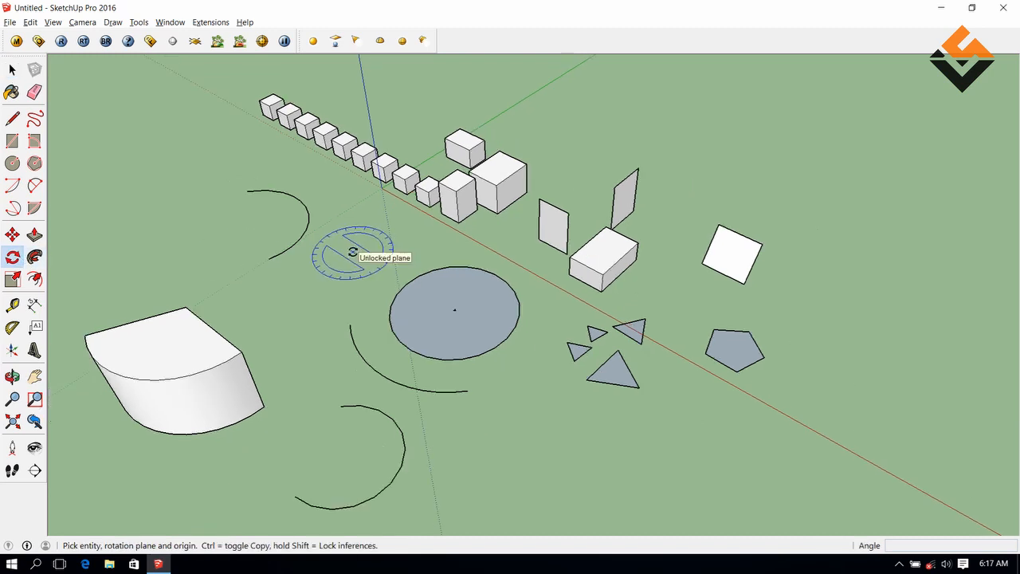
middle_drag(353, 251, 657, 300)
scroll(647, 303, up, 3)
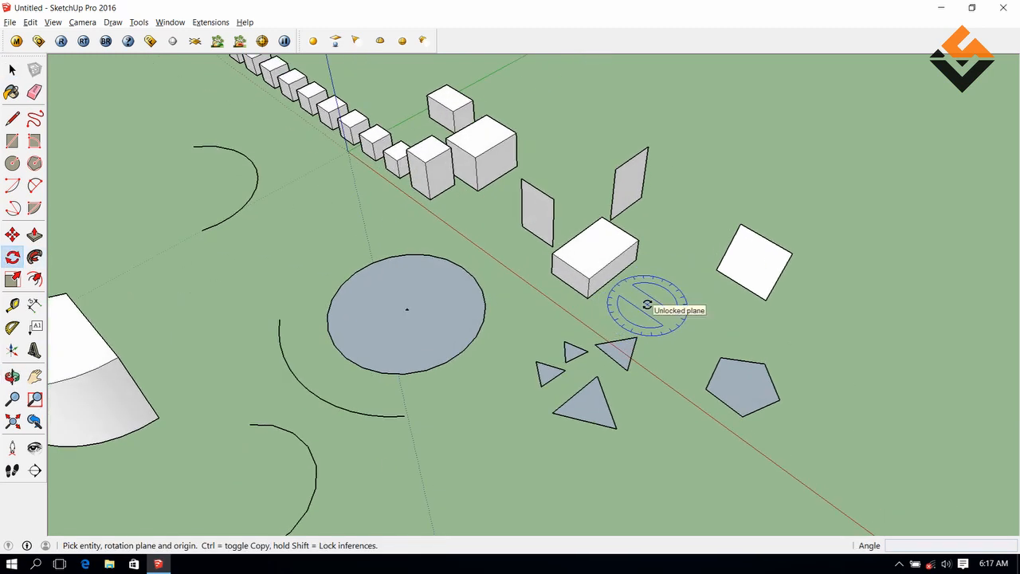
key(space)
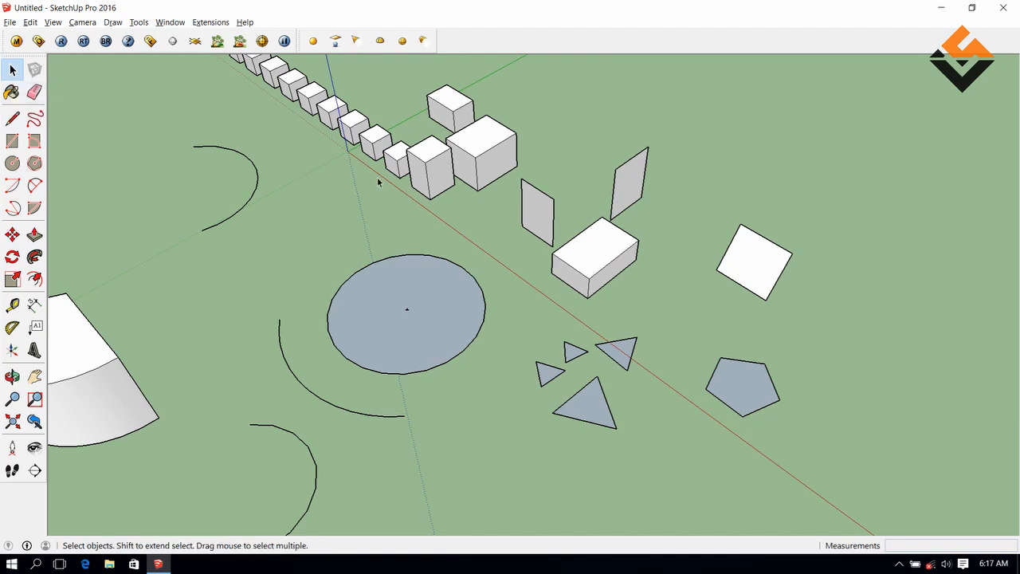
Select the isolated white square beyond the box and create a rotated copy of it about a point beside it, then clear the selection.
scroll(378, 182, down, 1)
scroll(378, 182, down, 1)
scroll(644, 271, up, 3)
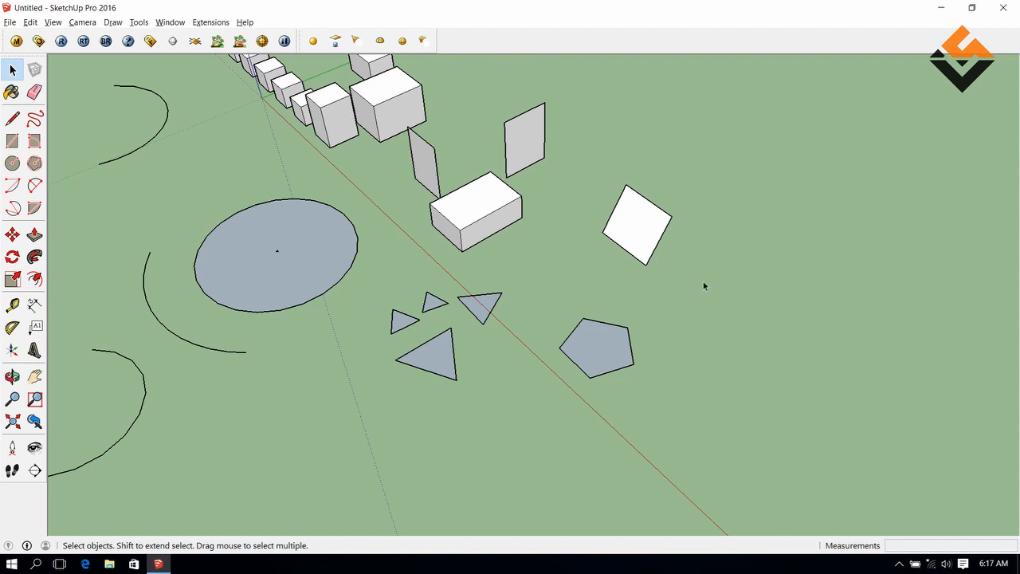
drag(704, 285, 592, 181)
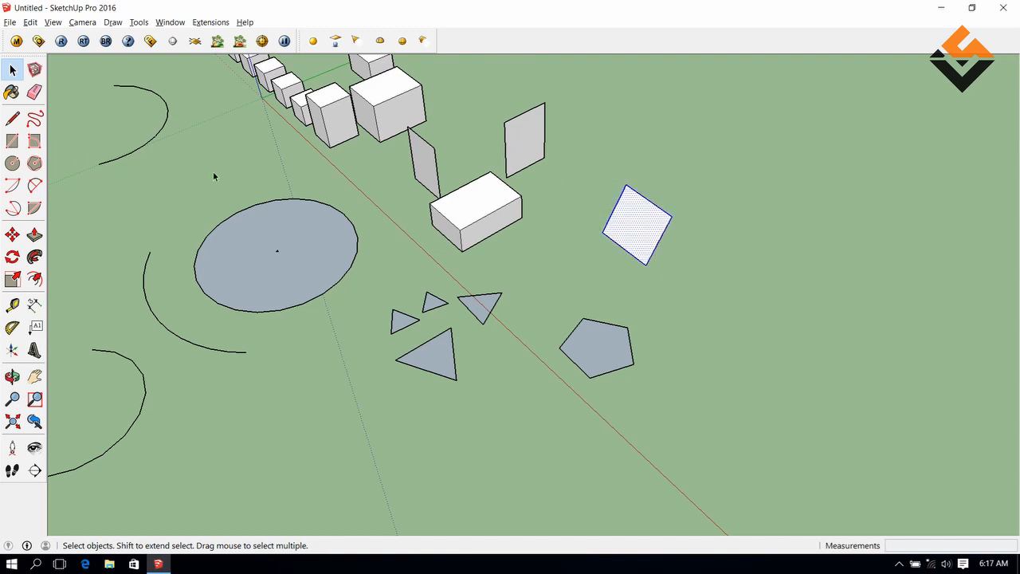
click(12, 257)
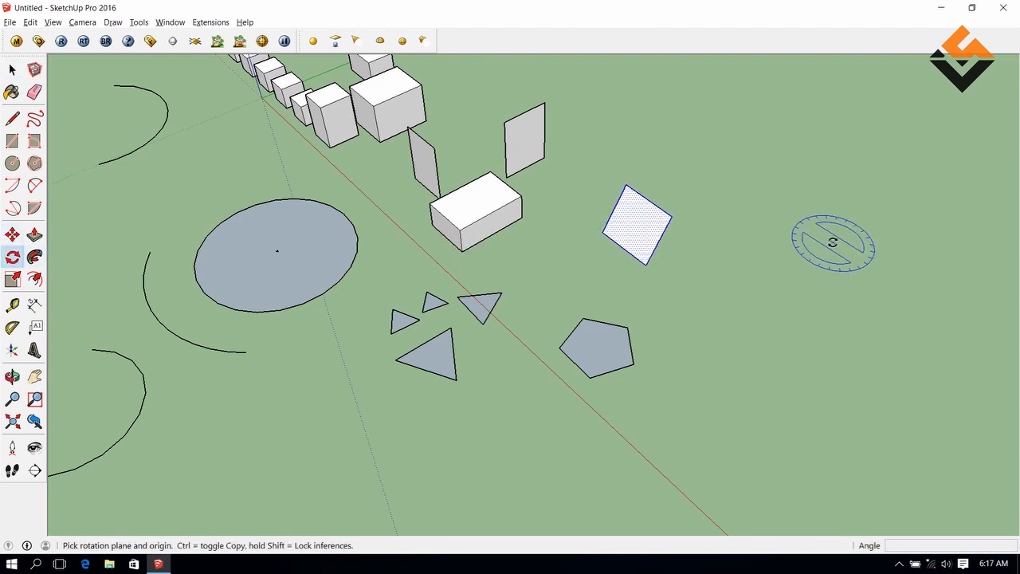
middle_drag(833, 242, 678, 255)
click(678, 272)
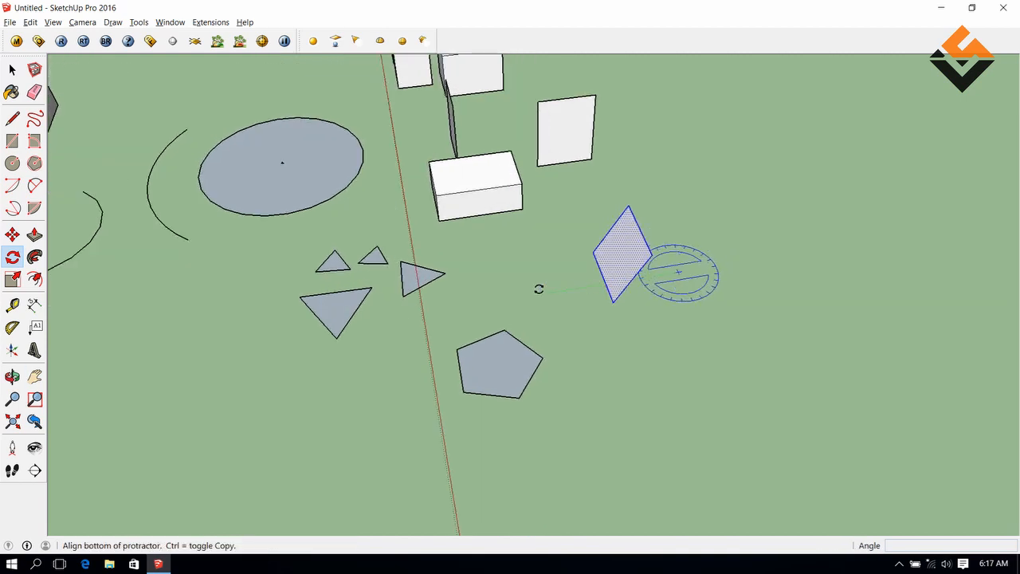
click(540, 291)
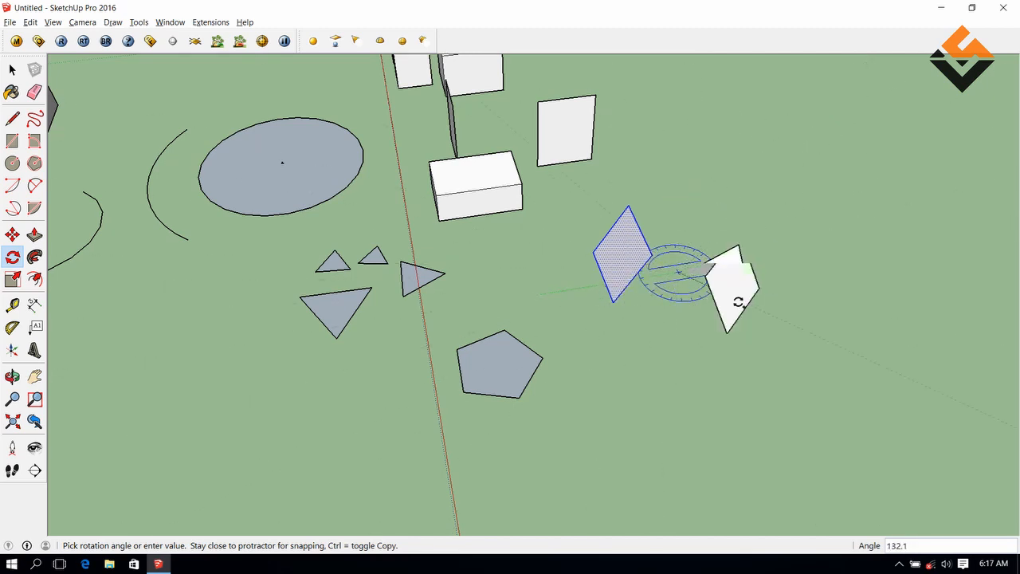
click(708, 350)
middle_drag(853, 319, 611, 300)
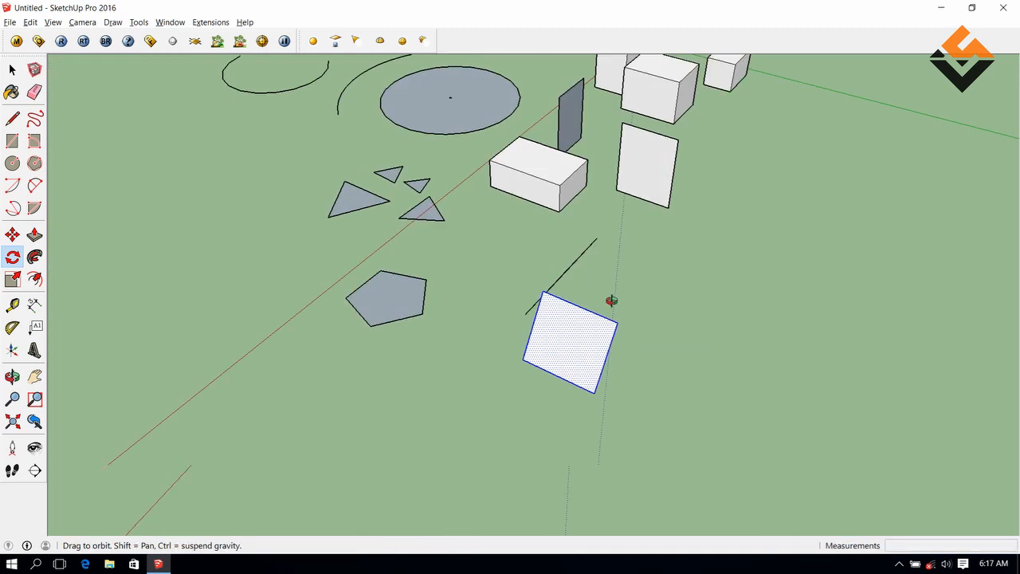
key(space)
click(637, 304)
Select the upright square beside the low box and try rotating it within its own plane about its centre.
middle_drag(701, 345, 658, 319)
scroll(629, 247, up, 4)
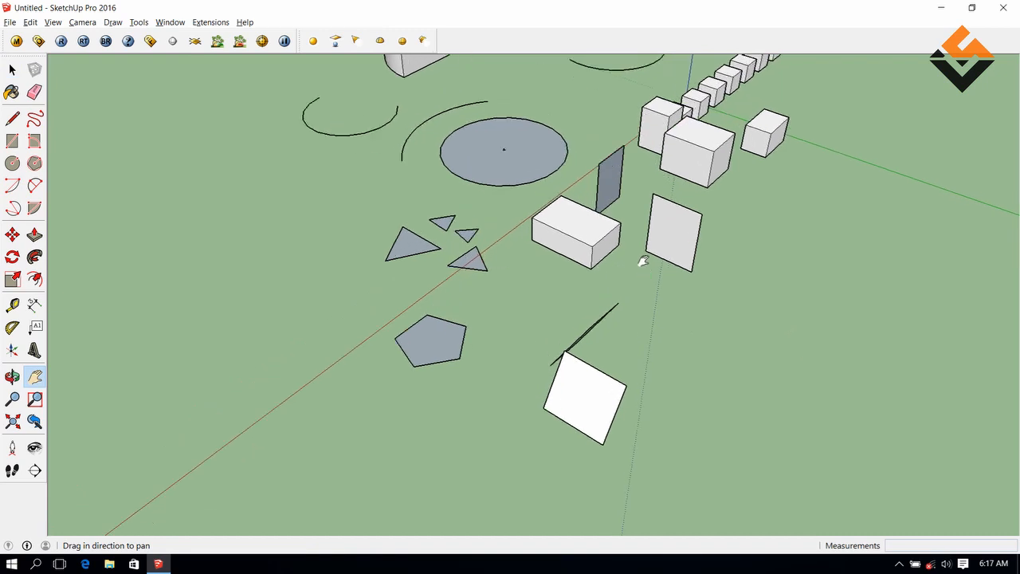
key(space)
drag(748, 312, 638, 217)
drag(620, 170, 620, 171)
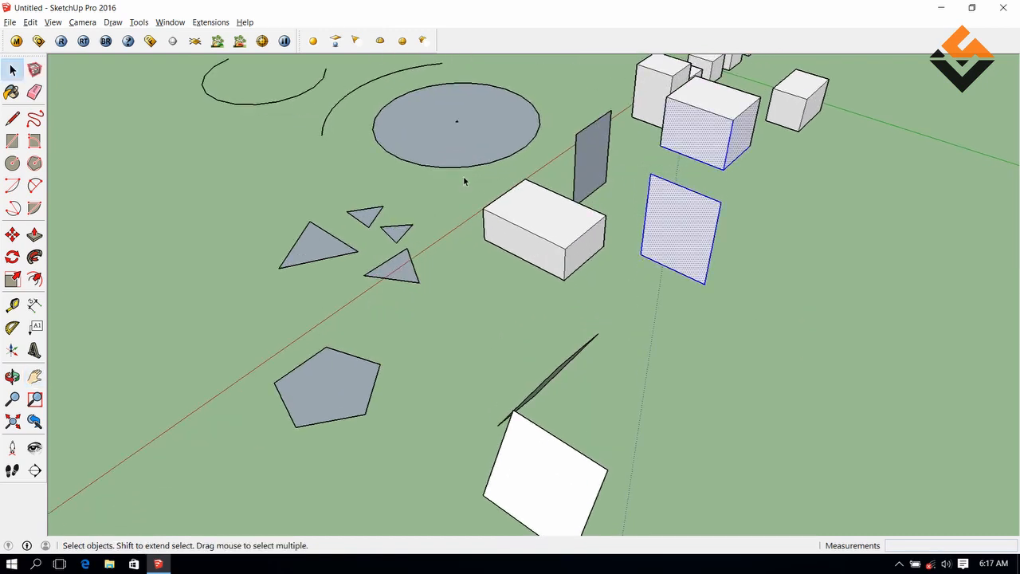
middle_drag(674, 212, 747, 287)
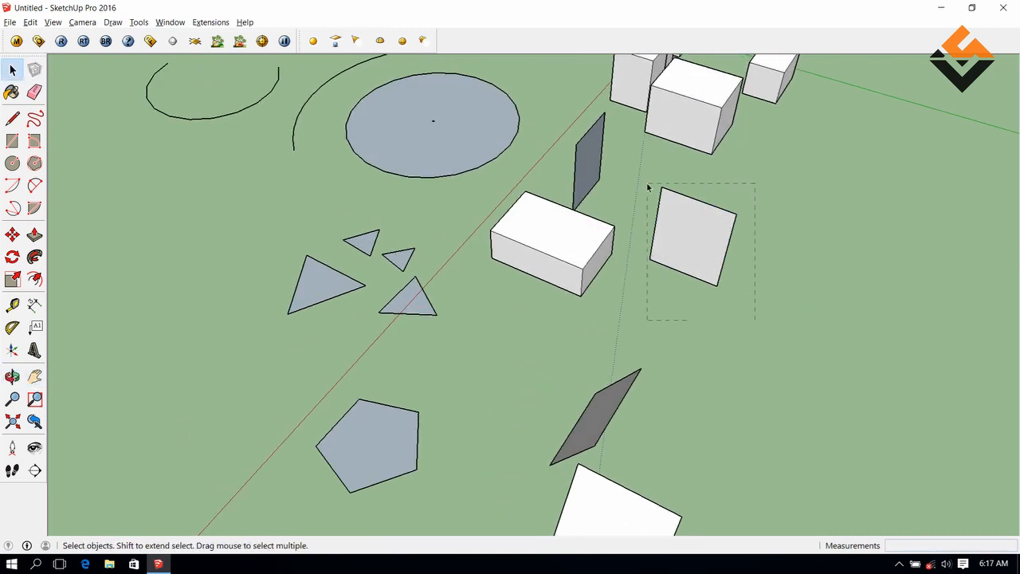
drag(648, 188, 646, 186)
click(12, 257)
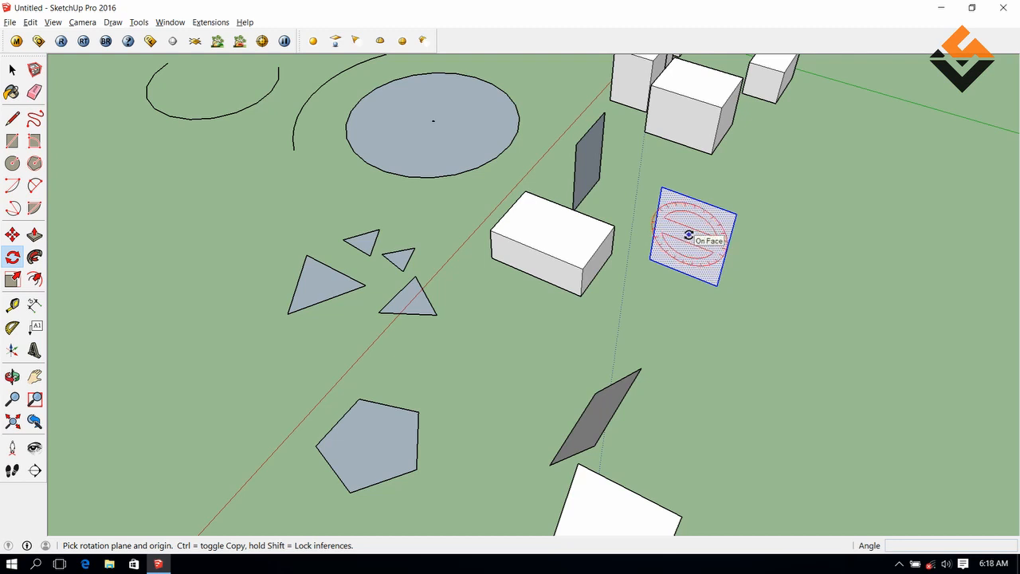
click(688, 235)
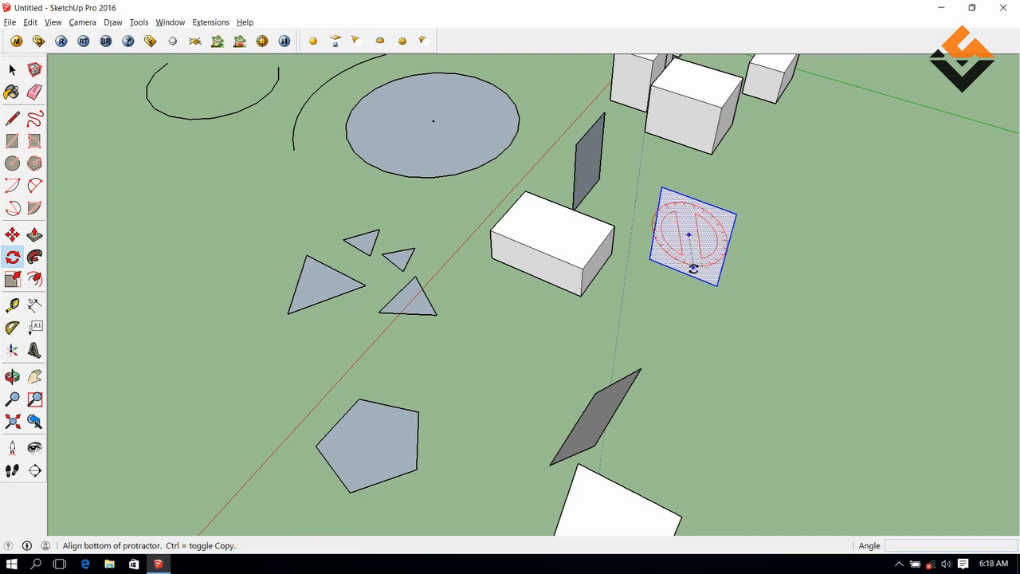
click(676, 313)
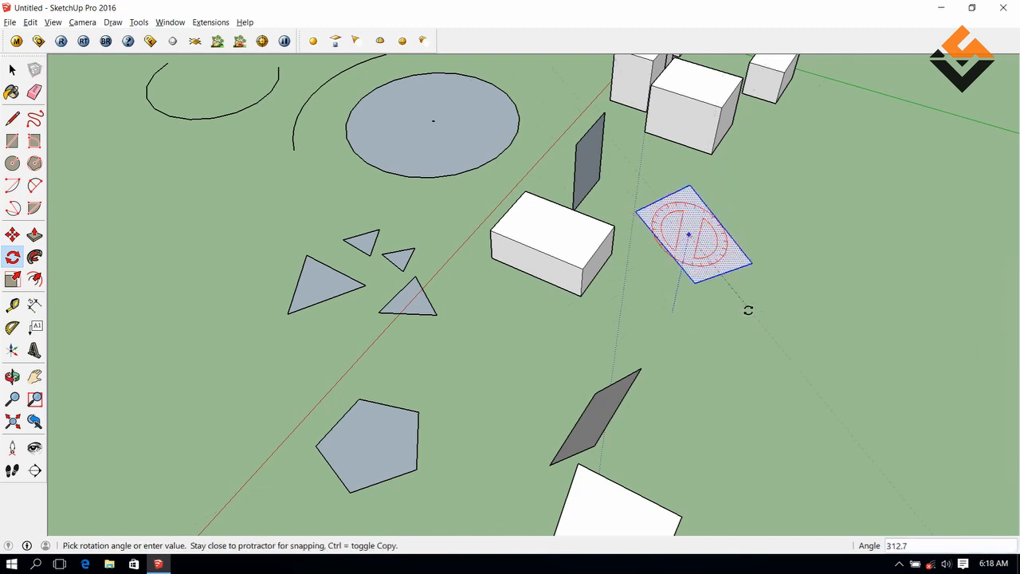
click(660, 323)
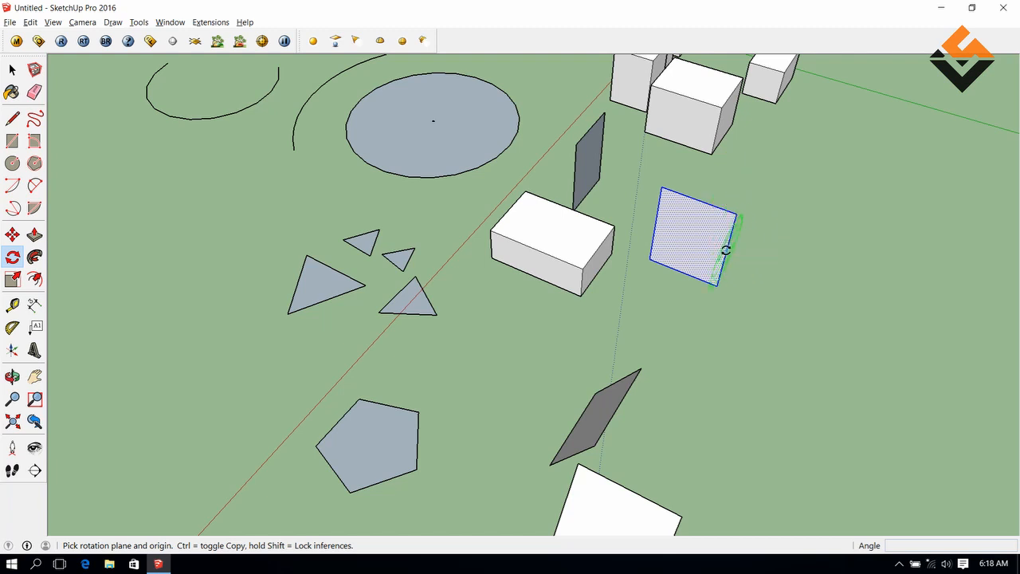
Try to tilt the selected square about a point on its side edge, with the rotation plane perpendicular to the green axis.
click(725, 251)
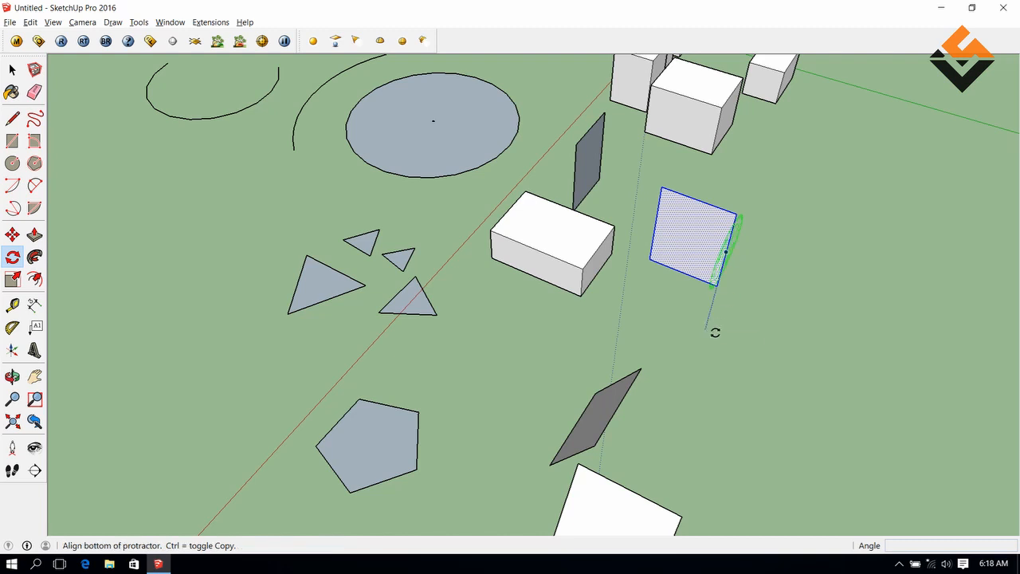
click(714, 332)
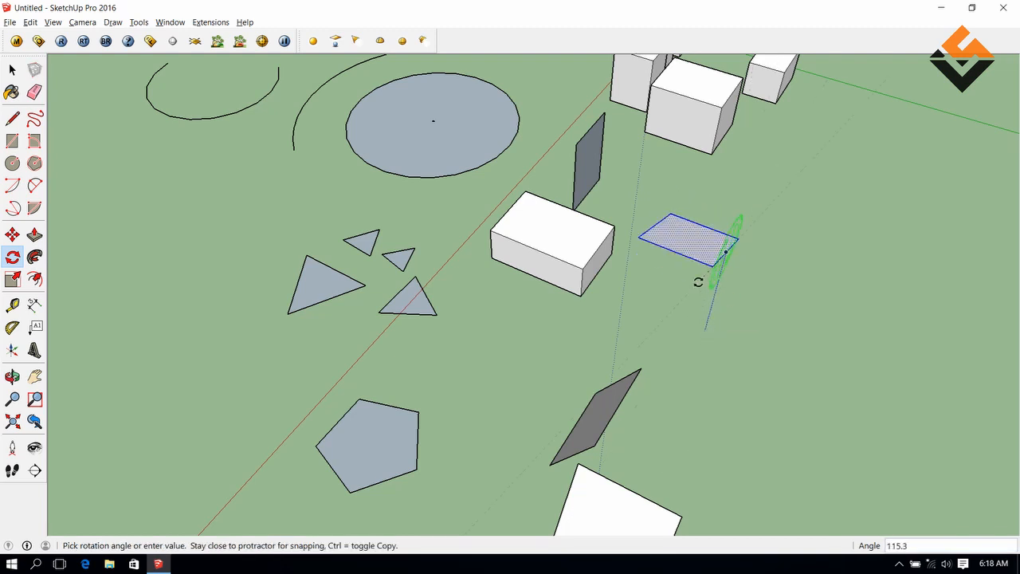
click(747, 166)
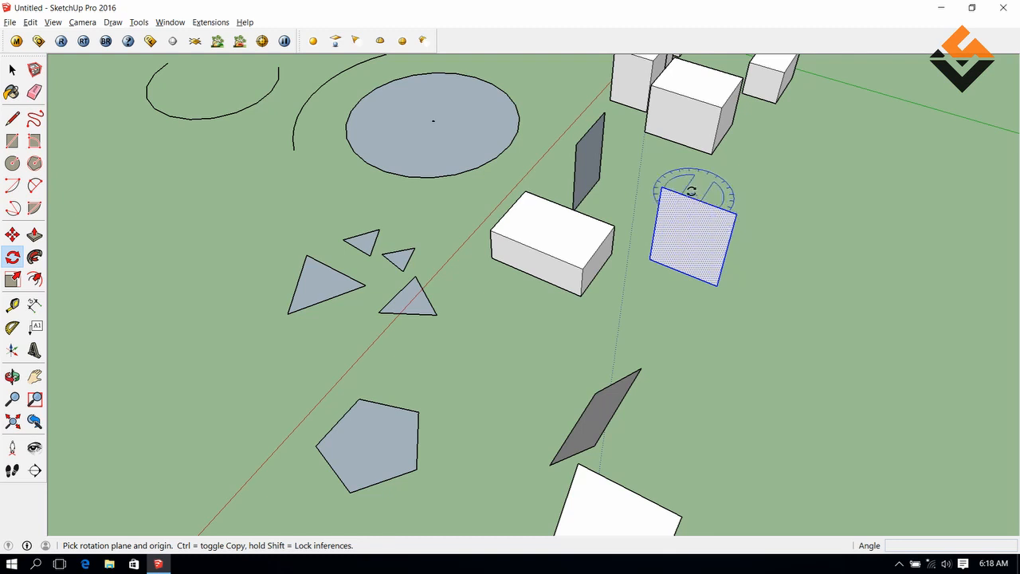
Try to rotate the square horizontally around the blue axis from a point on its upper edge, and clear the selection.
key(shift)
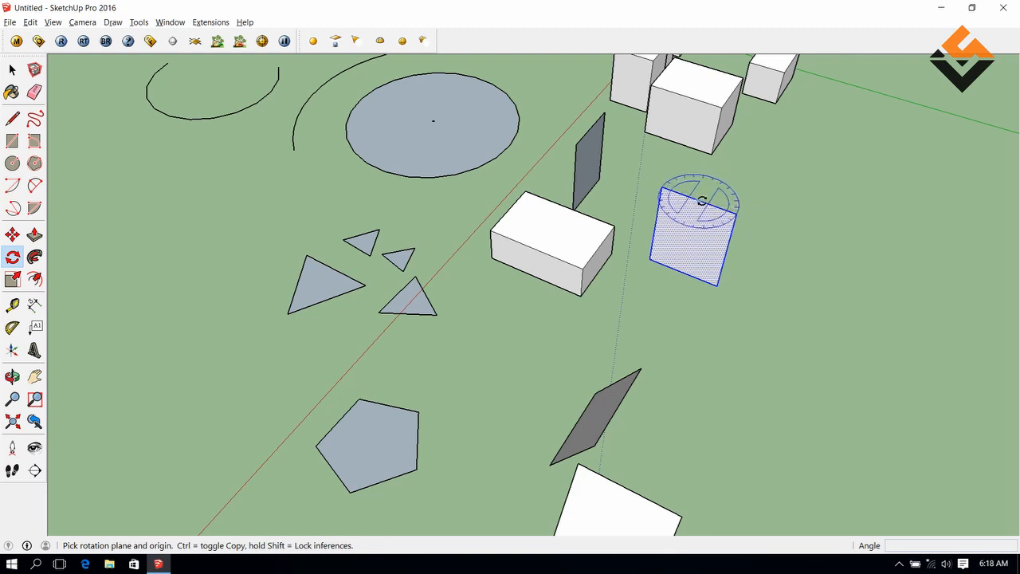
click(709, 203)
click(777, 225)
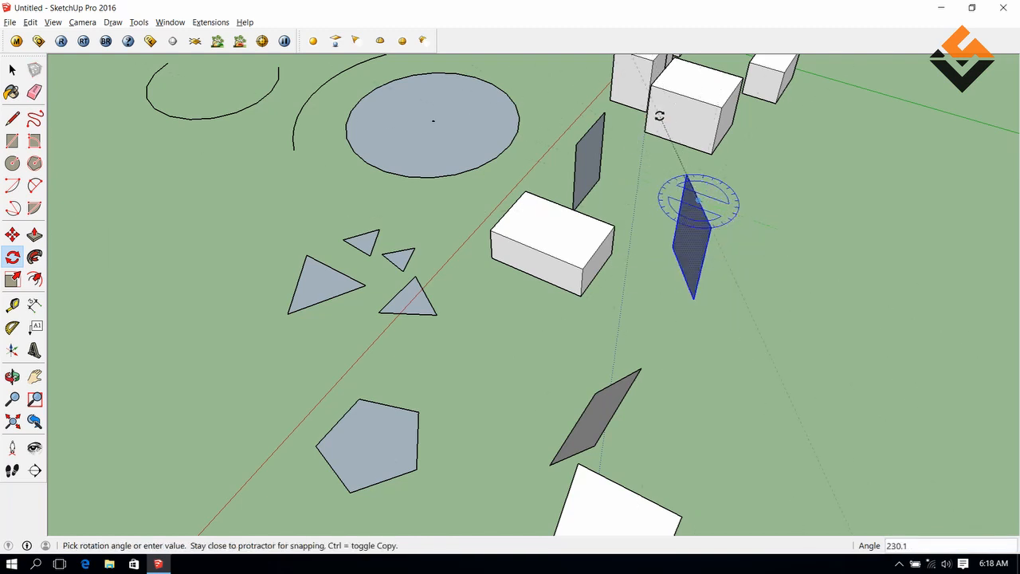
key(Escape)
key(space)
click(716, 321)
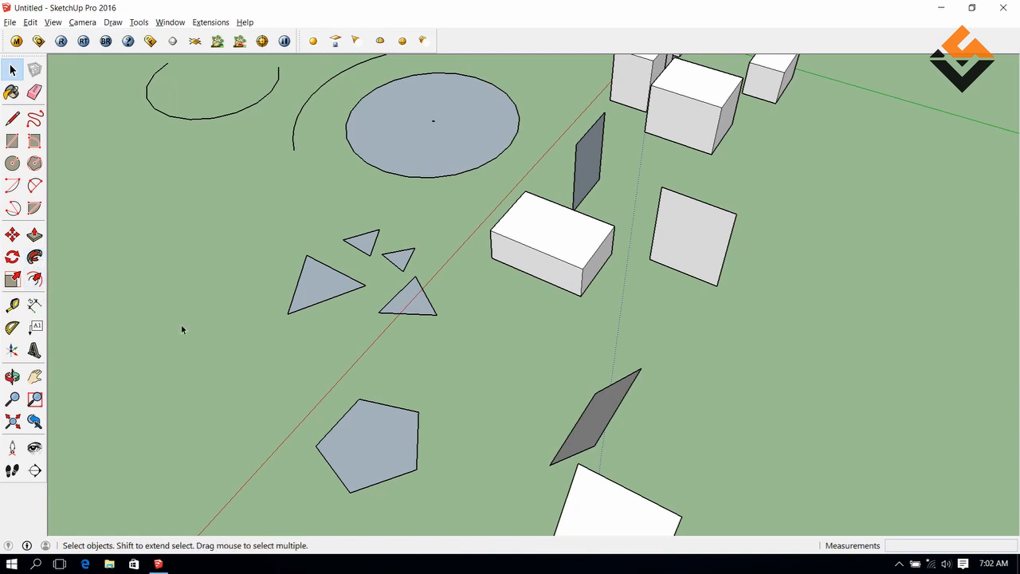
middle_drag(182, 325, 408, 323)
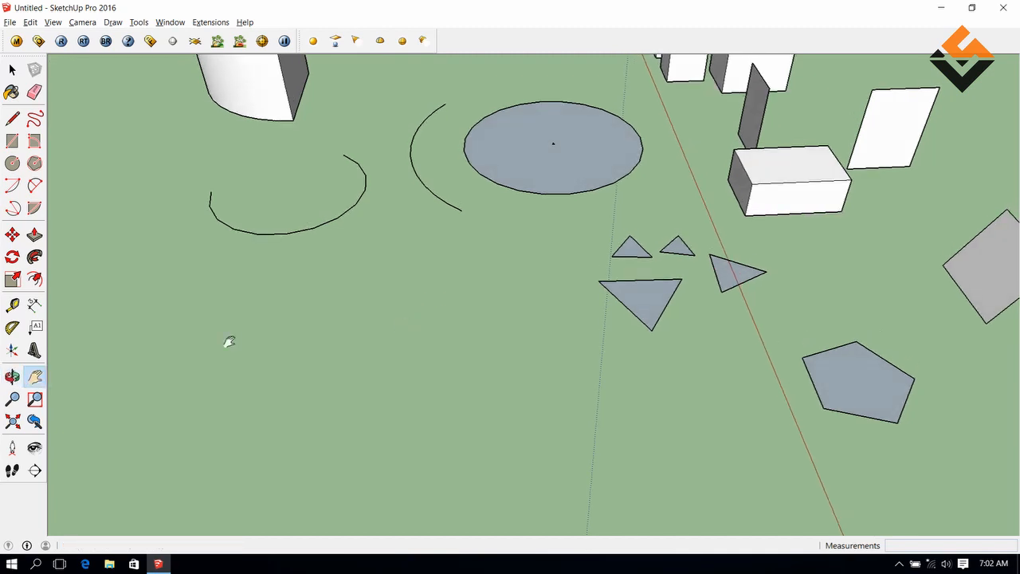
key(l)
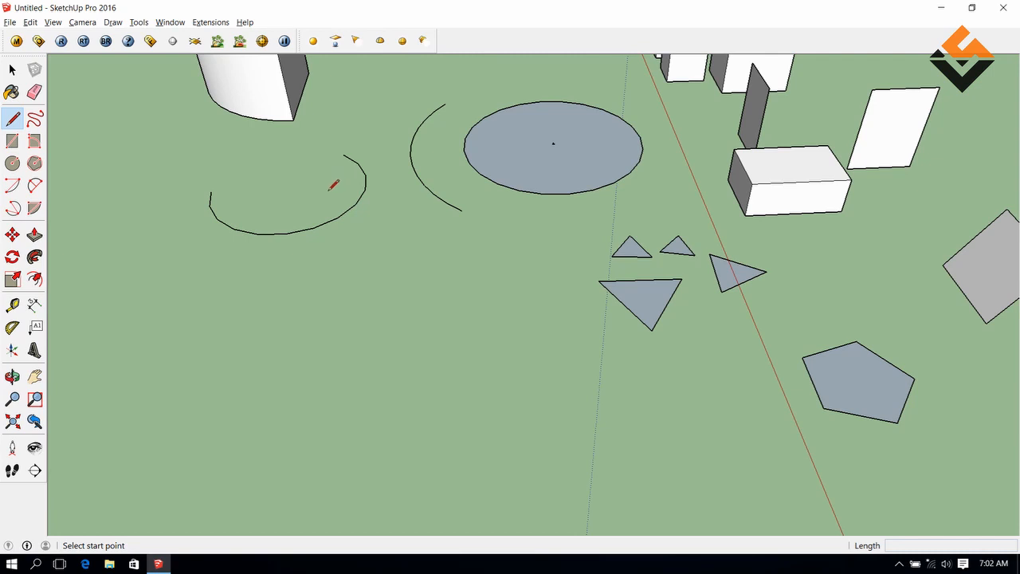
middle_drag(329, 190, 250, 240)
scroll(314, 244, up, 2)
key(space)
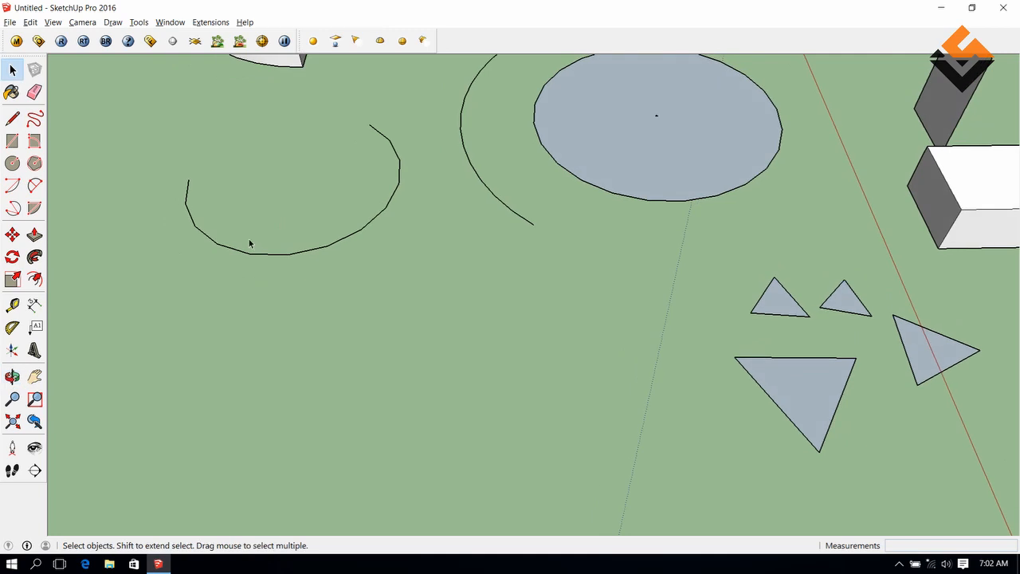
Draw an upright circle of about 1' 9 1/4" radius at the open end of the large arc near the pie solid.
key(c)
scroll(183, 159, up, 2)
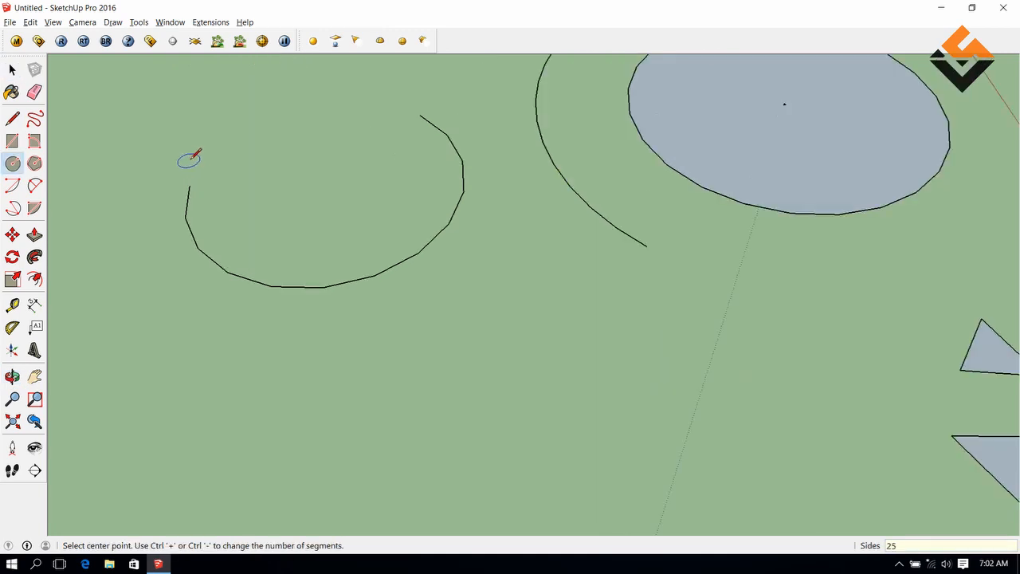
click(34, 164)
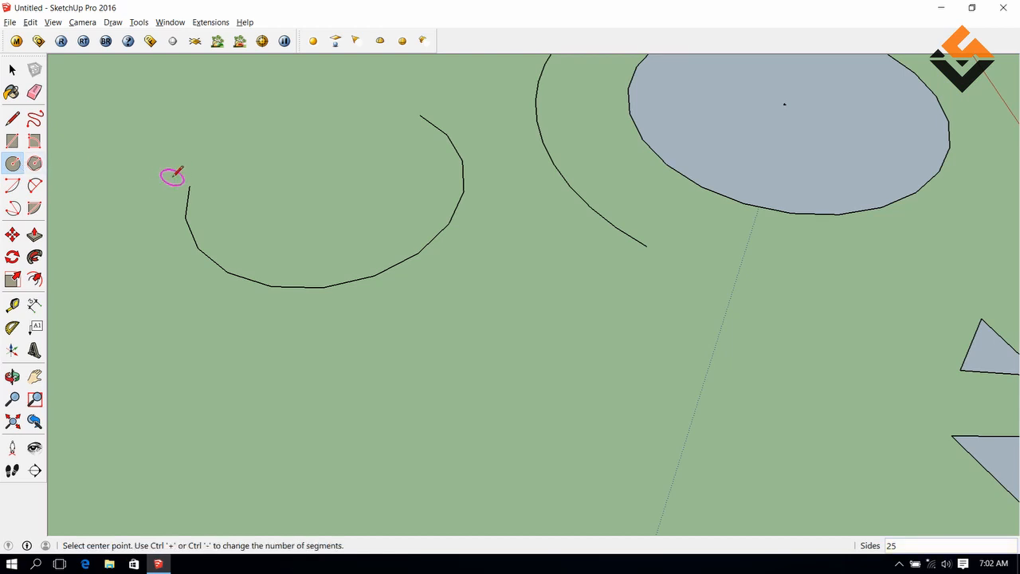
click(178, 171)
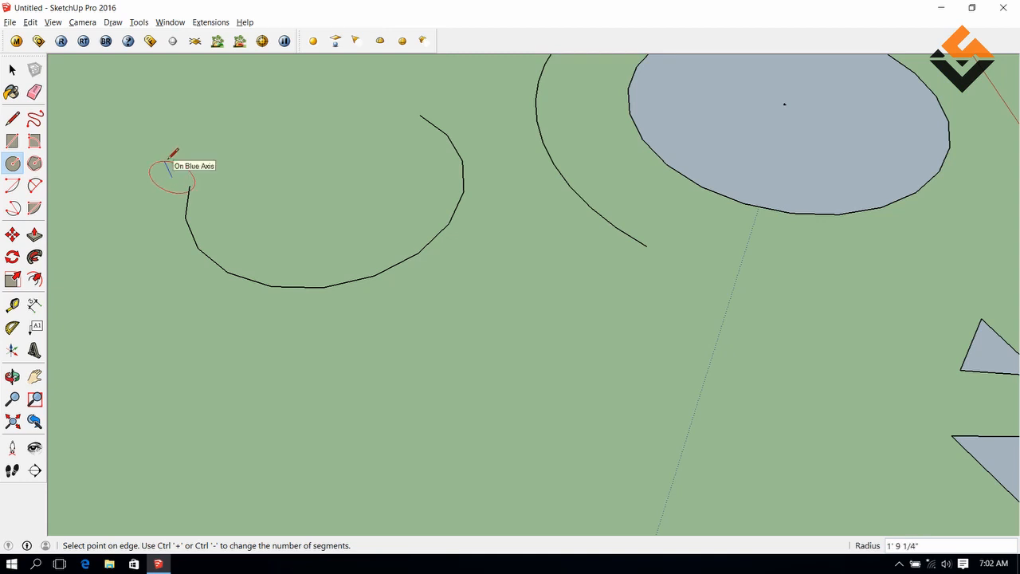
click(169, 157)
middle_drag(248, 212, 204, 232)
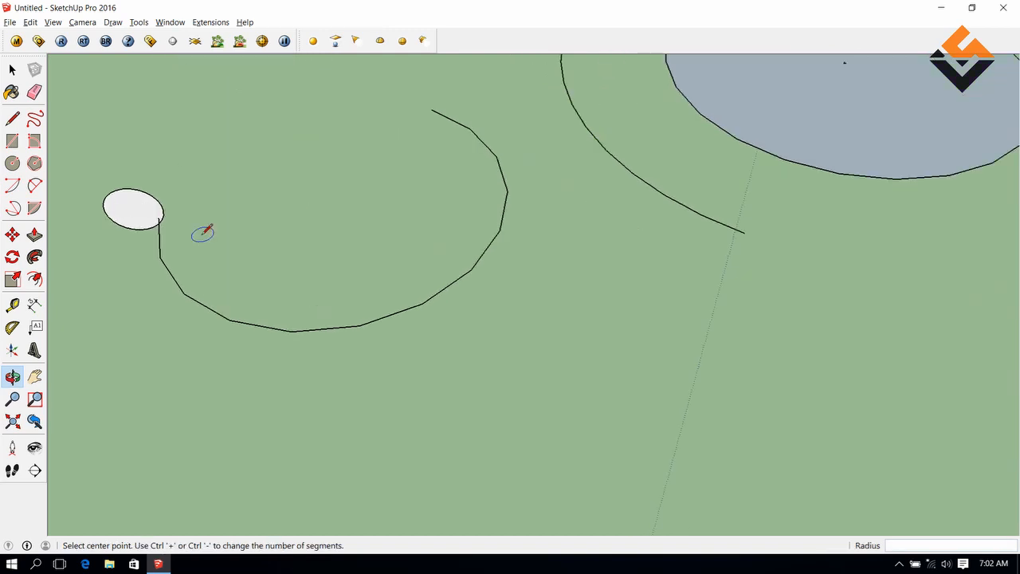
scroll(202, 234, up, 1)
key(space)
Sweep the small circle along the full length of the large arc with Follow Me to form a curved tube.
scroll(188, 227, down, 2)
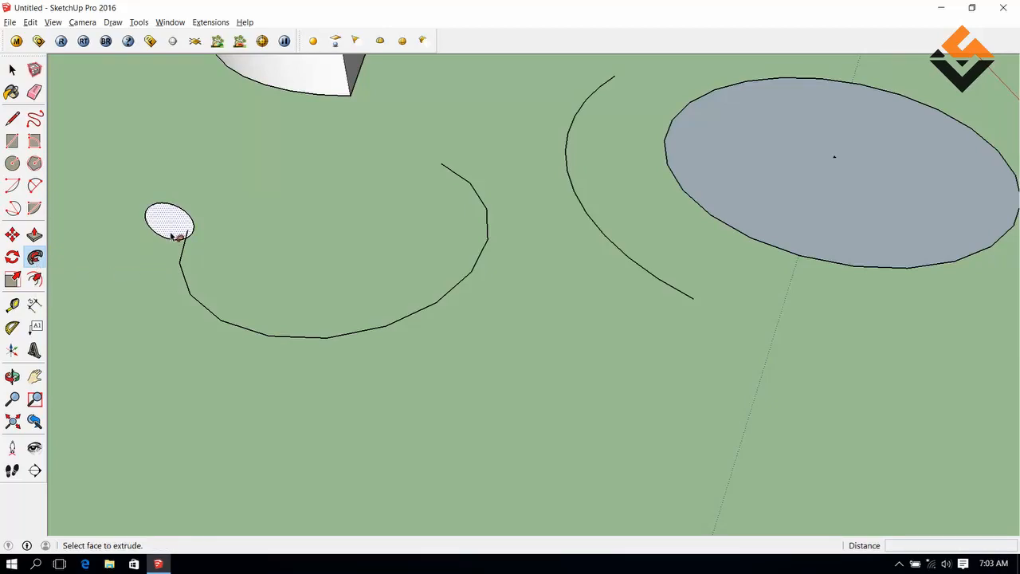
drag(171, 234, 449, 164)
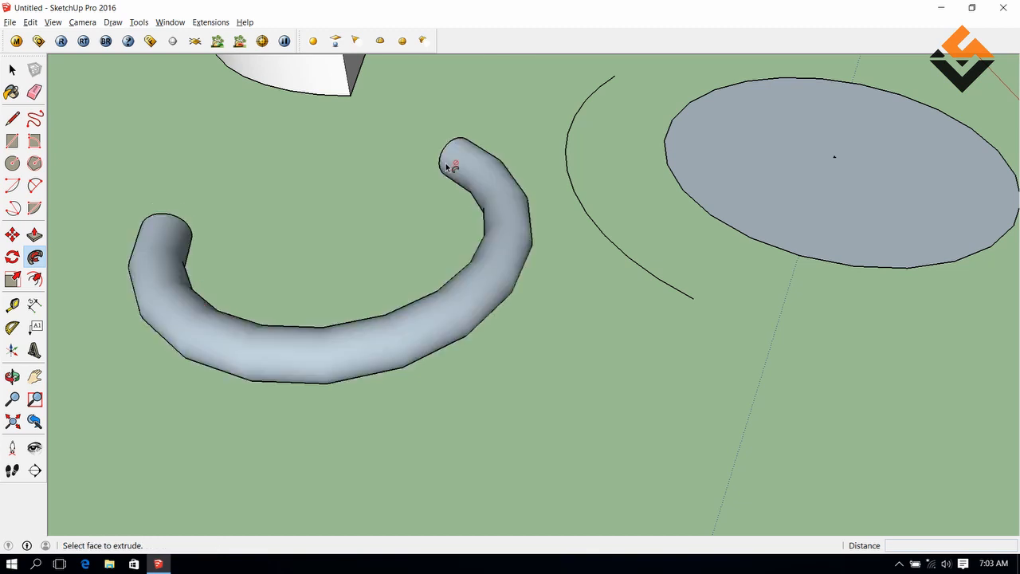
middle_drag(380, 312, 380, 289)
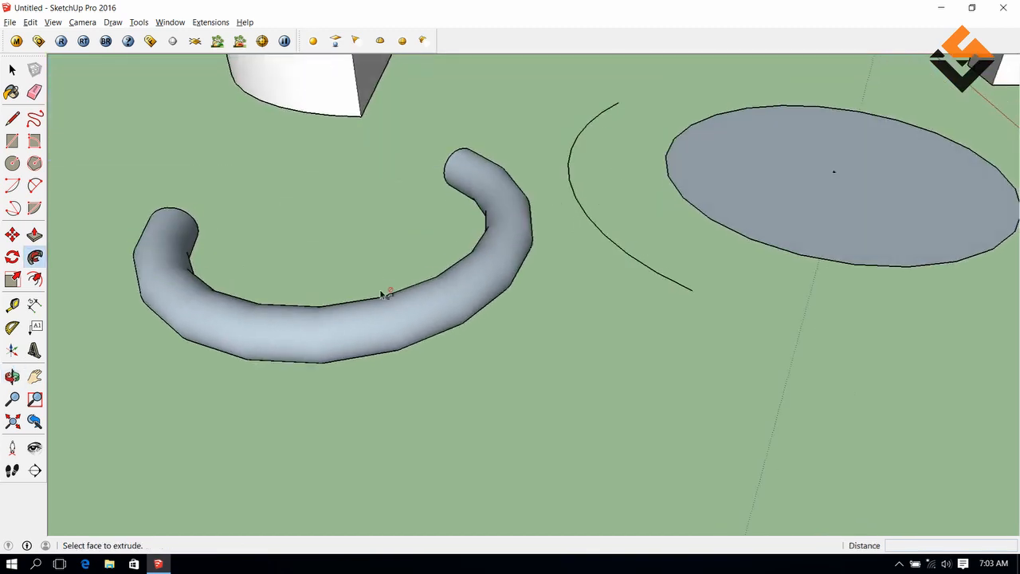
Undo the tube sweep and sweep the small circle again with Follow Me, using the preselected large arc as the path.
key(ctrl+z)
middle_drag(223, 255, 204, 252)
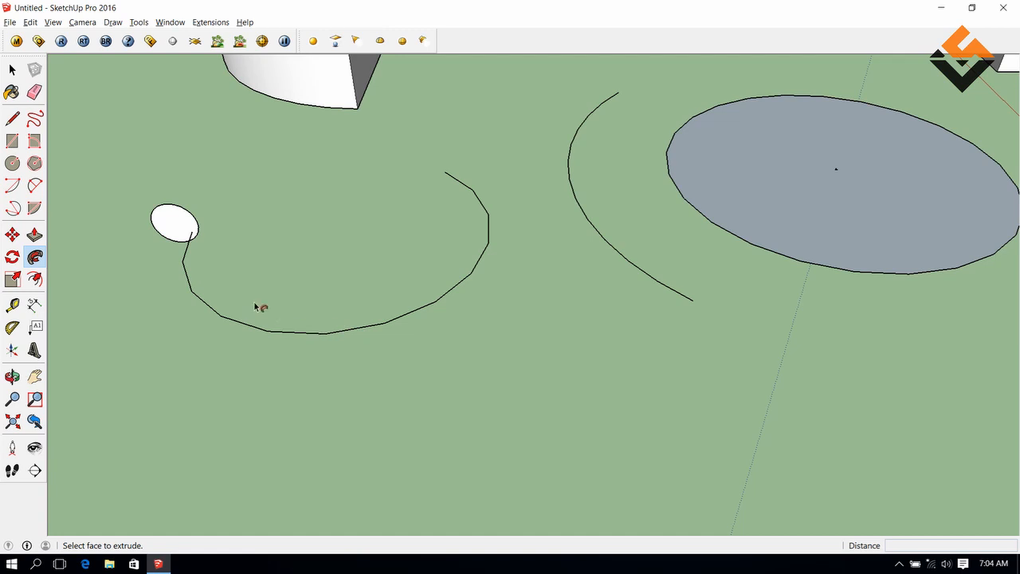
key(space)
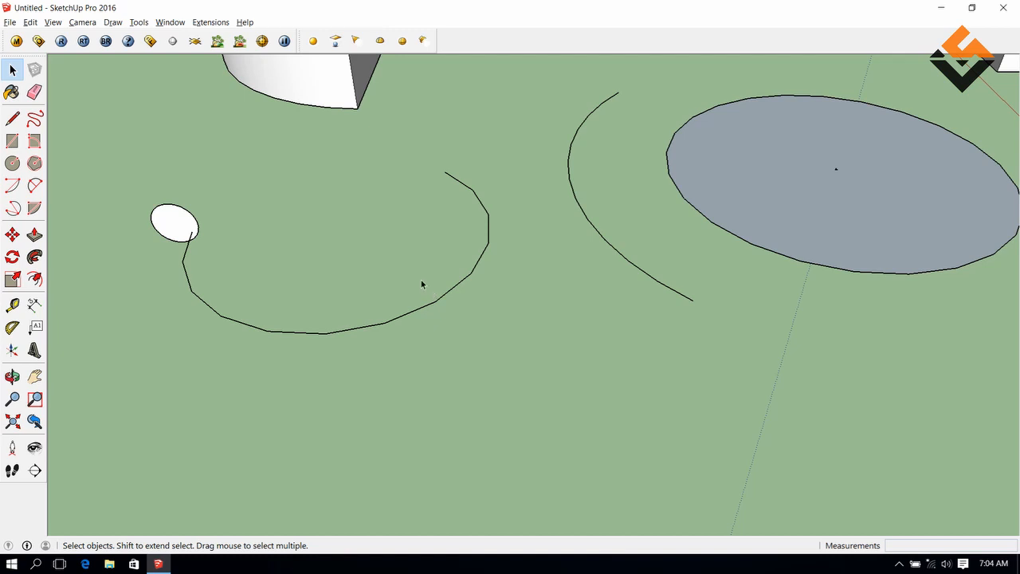
scroll(319, 275, up, 1)
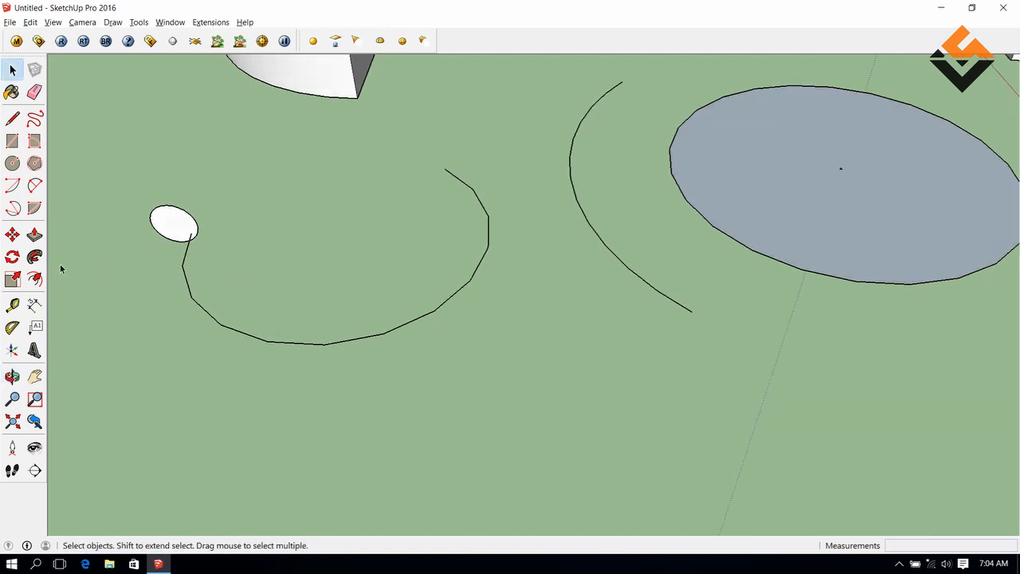
click(195, 304)
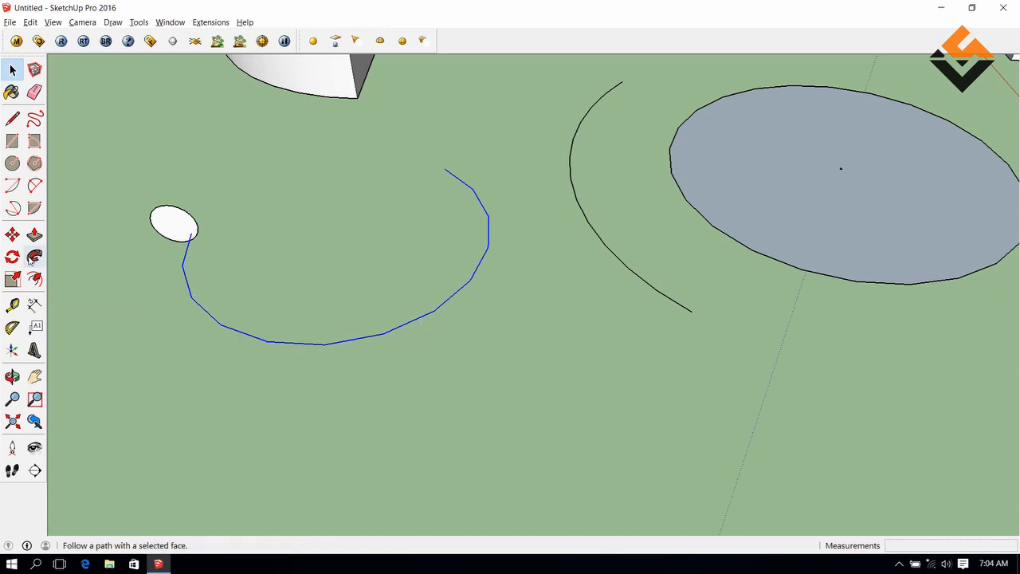
click(32, 256)
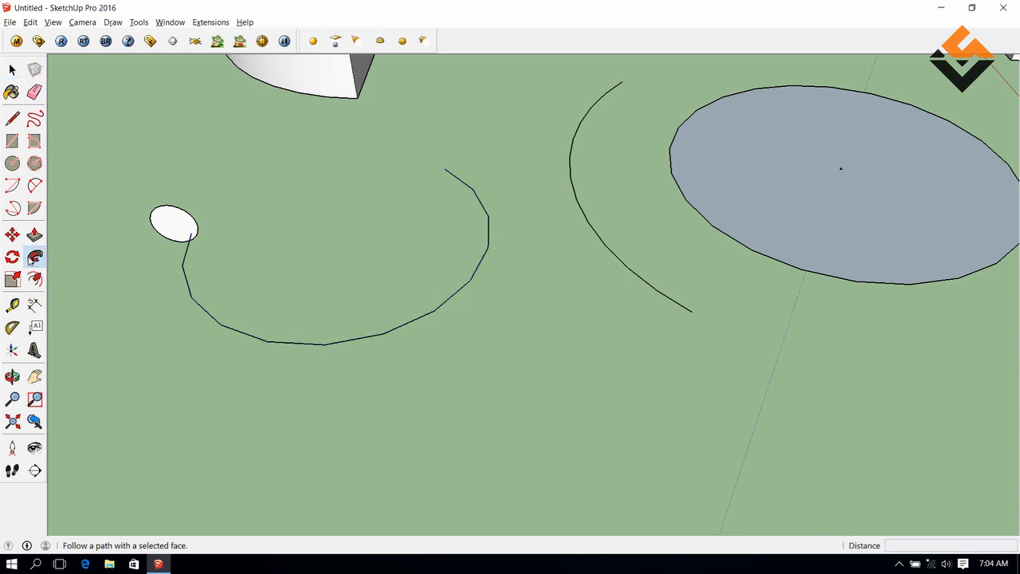
click(177, 237)
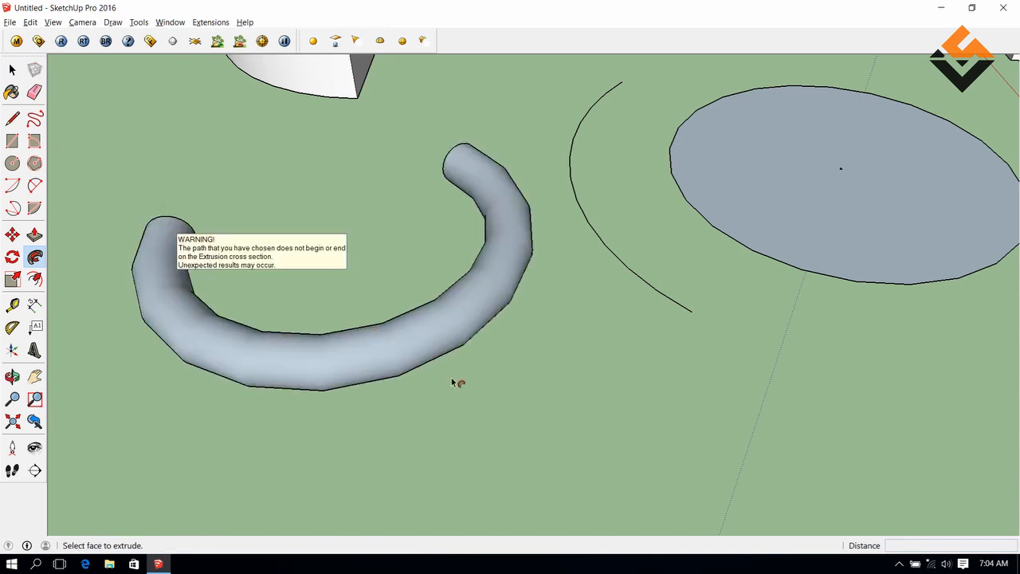
key(space)
Select the flat top and front faces of the pie solid together, and clear the selection.
middle_drag(463, 376, 451, 314)
scroll(472, 351, down, 2)
scroll(470, 349, down, 2)
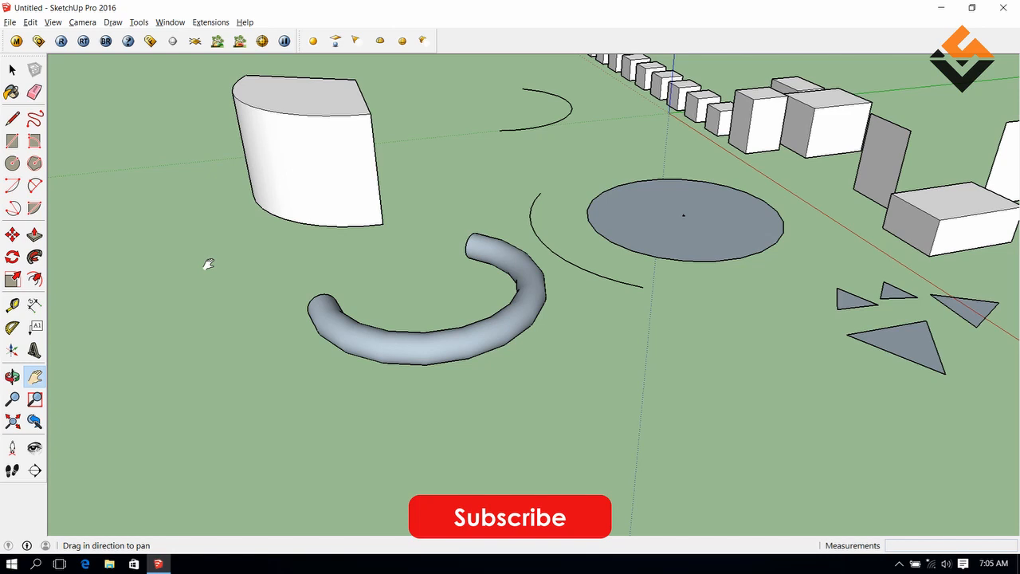
middle_drag(347, 328, 330, 313)
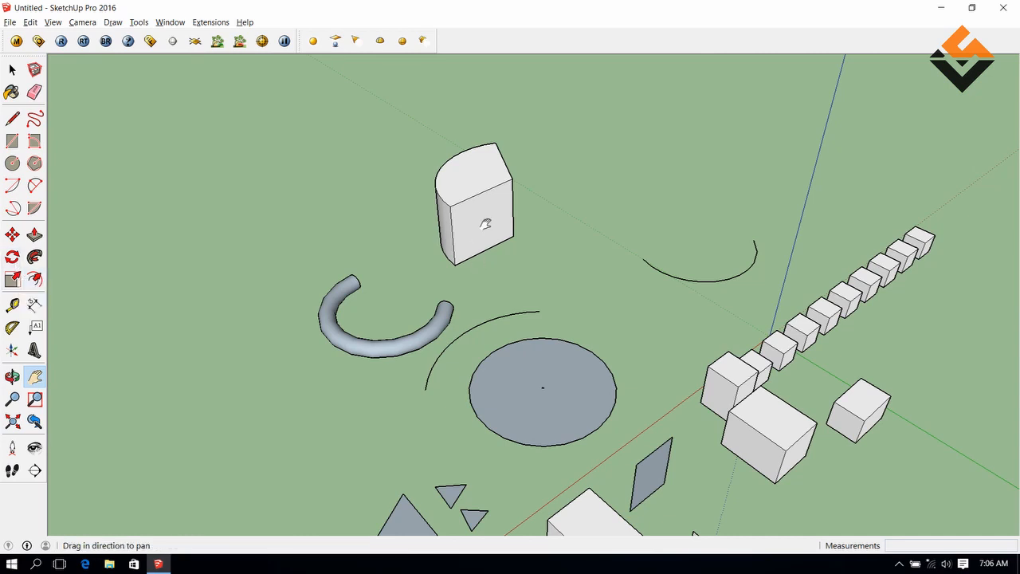
scroll(482, 262, up, 2)
scroll(477, 261, up, 2)
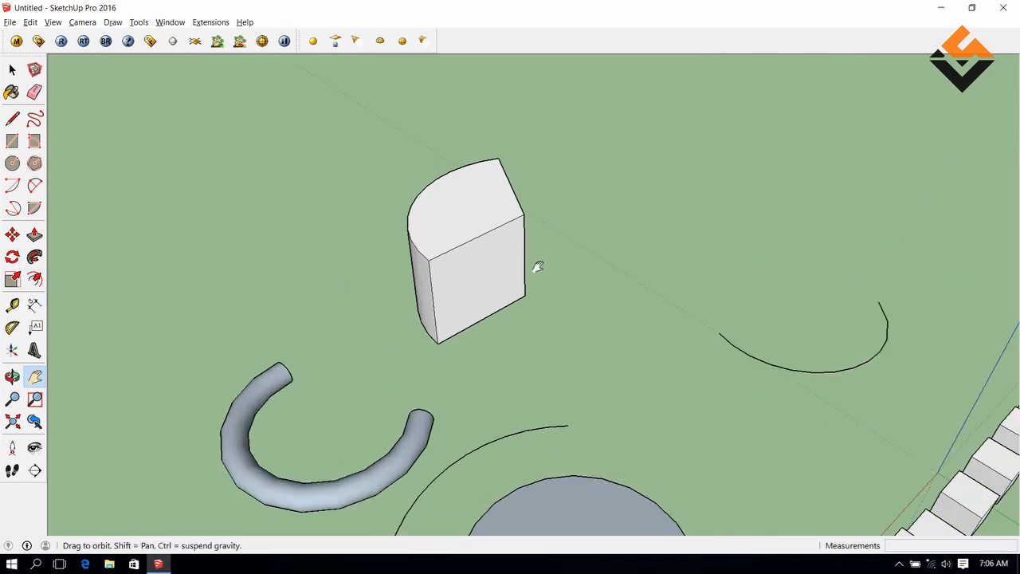
middle_drag(538, 268, 469, 269)
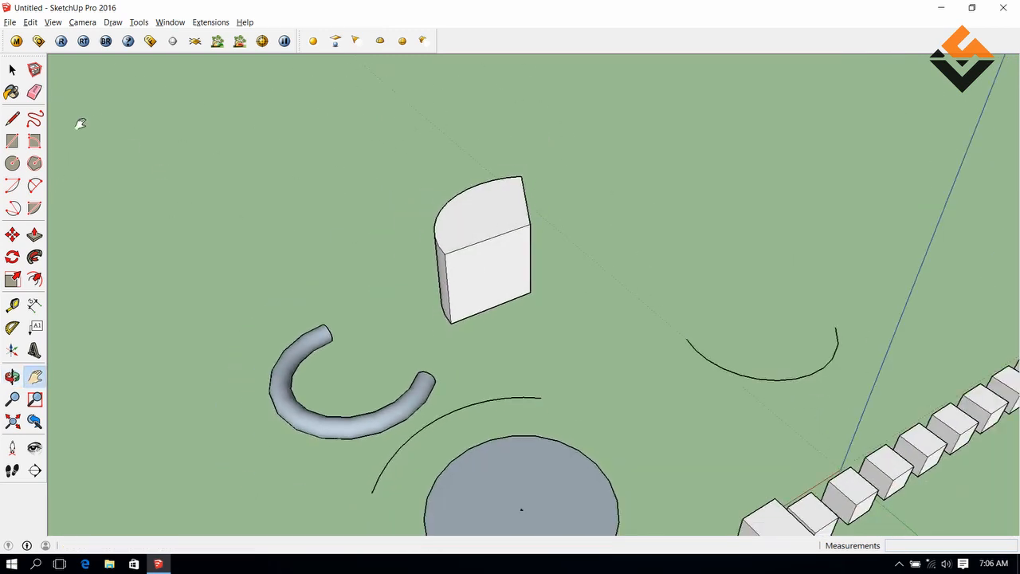
click(12, 70)
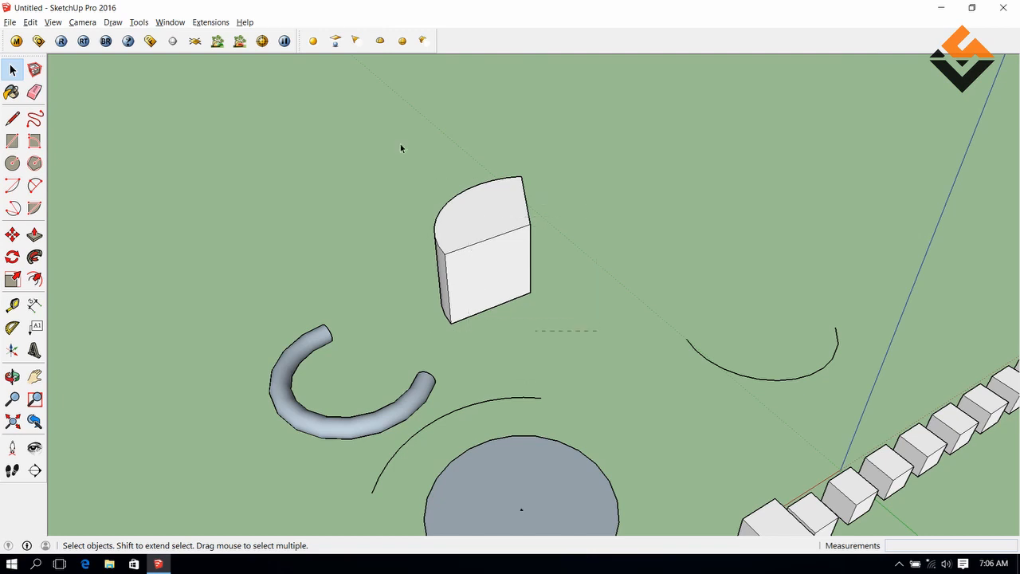
drag(393, 136, 393, 136)
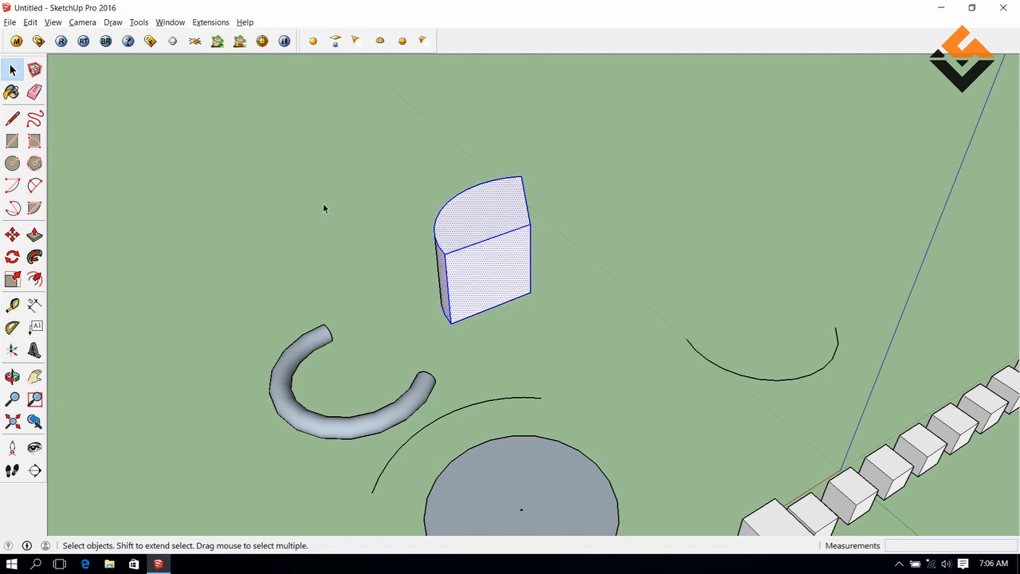
click(431, 194)
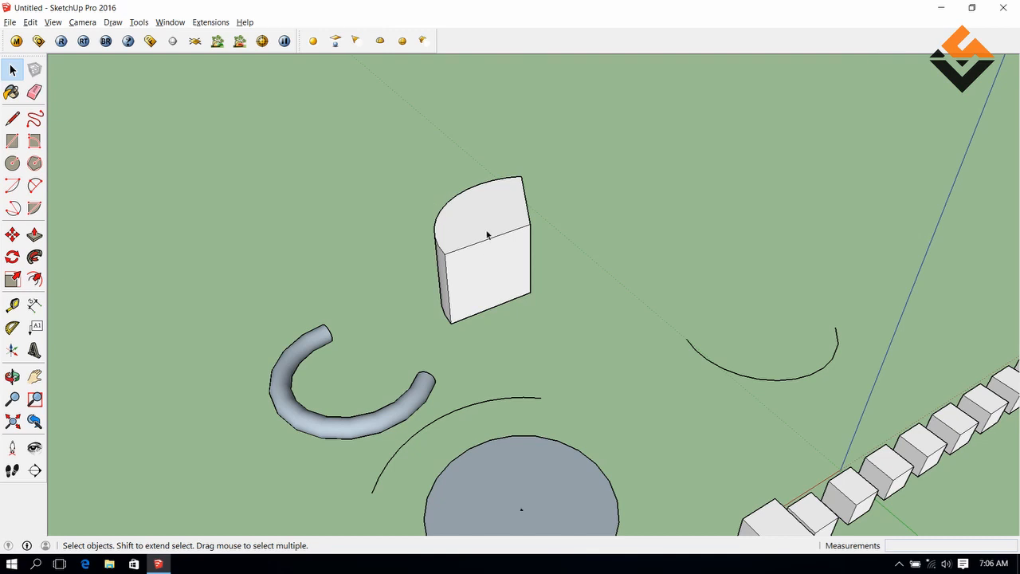
Select the pie solid's top face alone, that face with its bounding edges, and finally the entire connected solid.
triple_click(488, 234)
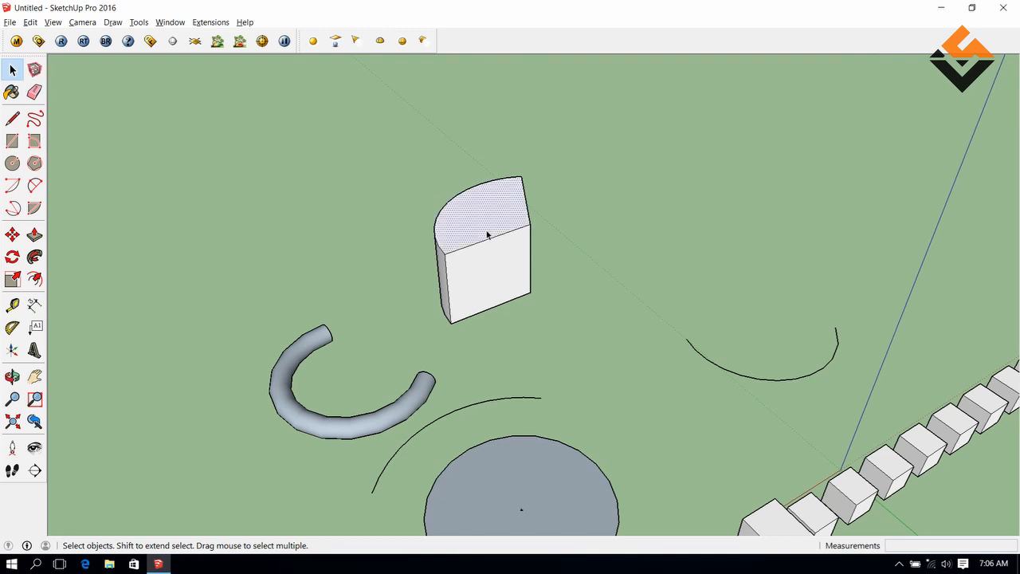
middle_drag(437, 351, 537, 283)
click(537, 283)
click(458, 245)
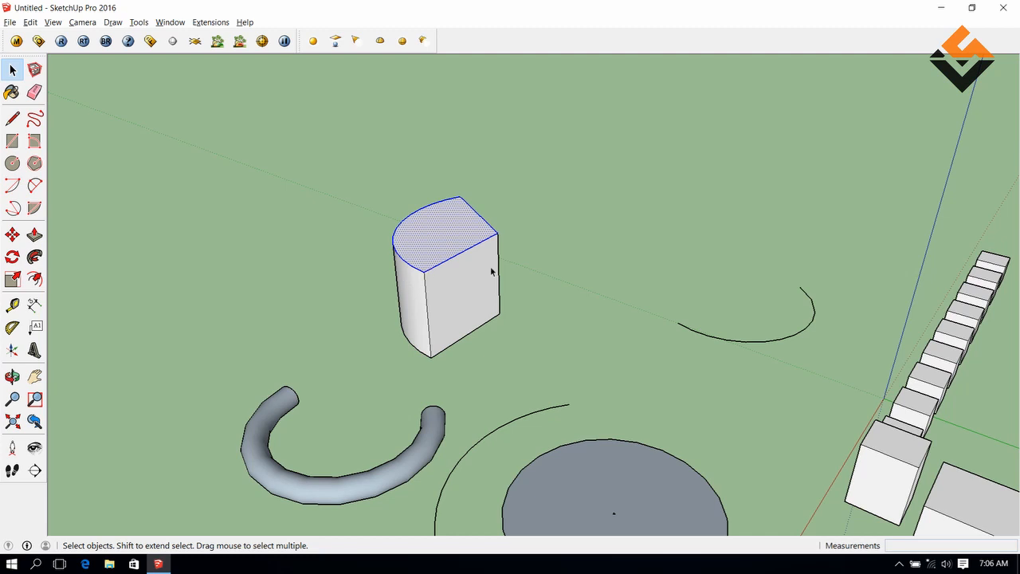
click(577, 267)
triple_click(457, 244)
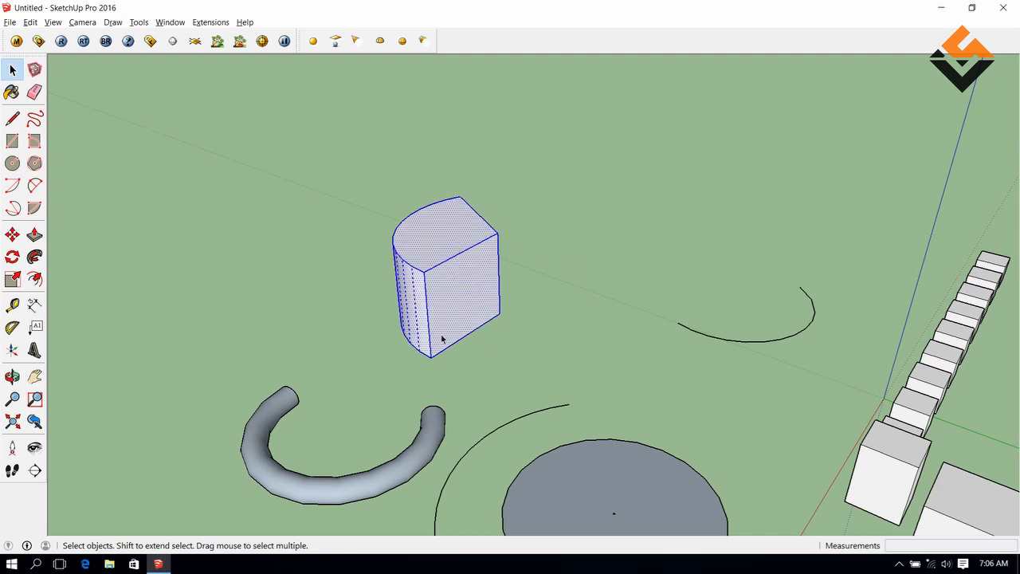
Select the entire curved tube and move its end about 18' 1 3/8" onto the pie solid's lower front corner.
middle_drag(444, 337, 640, 339)
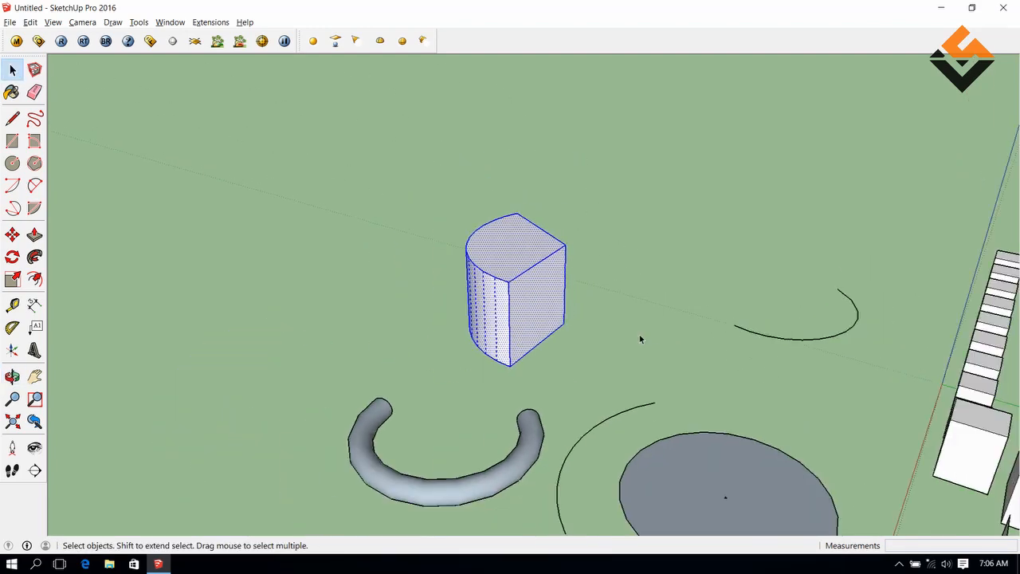
click(564, 406)
click(538, 440)
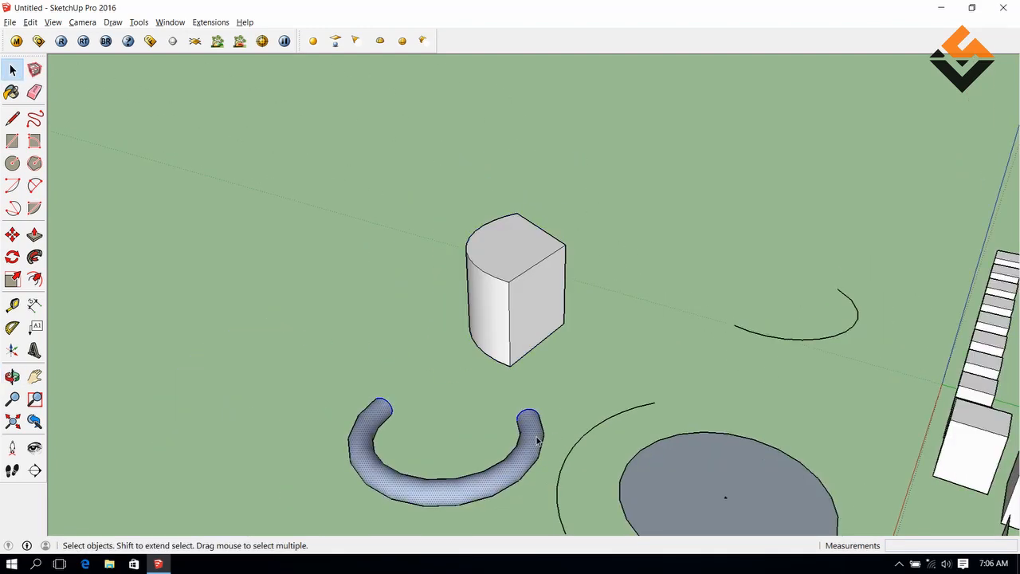
triple_click(538, 441)
key(m)
click(529, 428)
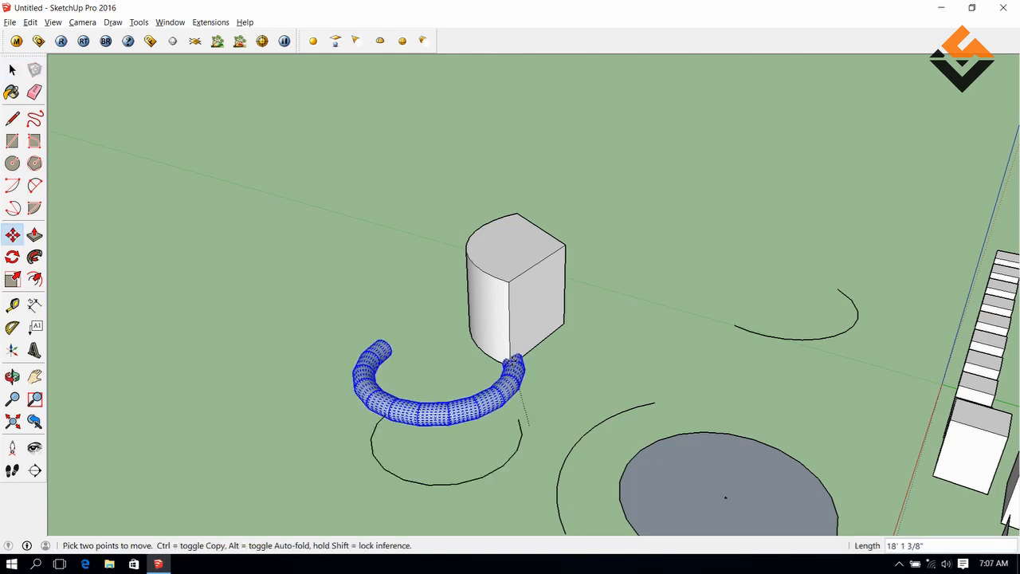
click(512, 361)
key(space)
Select all geometry connected to the pie solid, including the tube, and undo the tube's move.
middle_drag(613, 323, 584, 338)
click(584, 338)
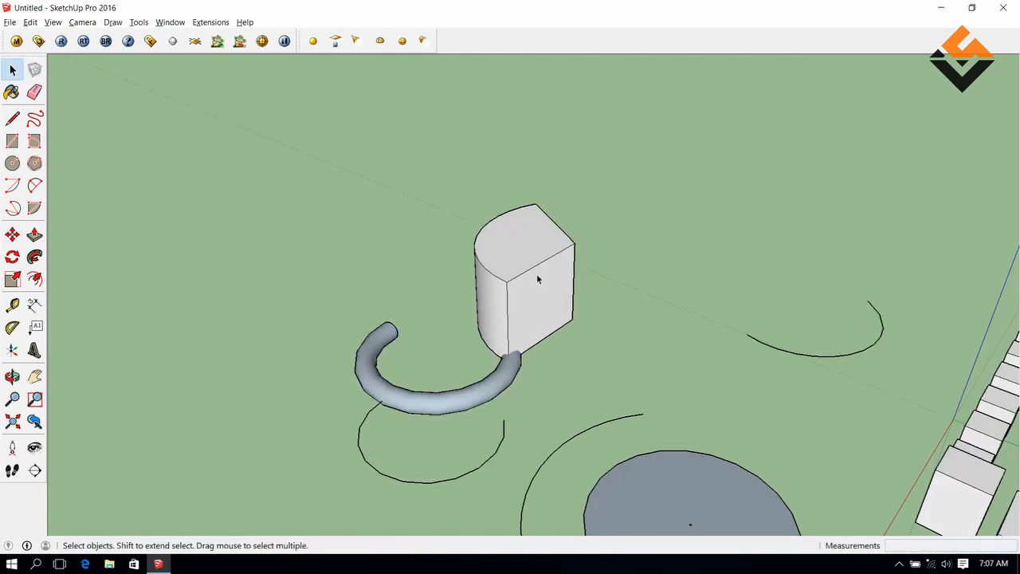
triple_click(540, 257)
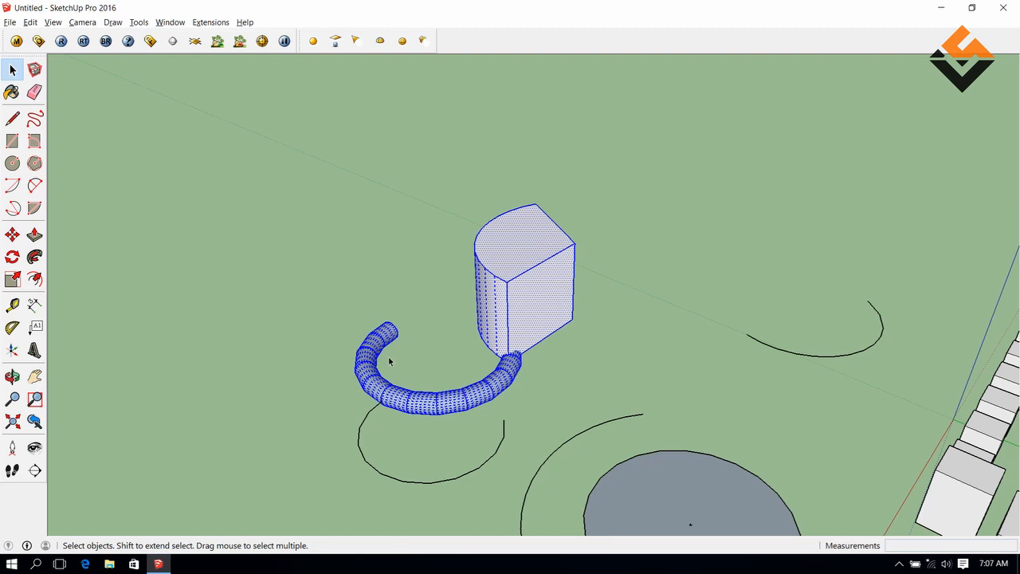
key(ctrl+z)
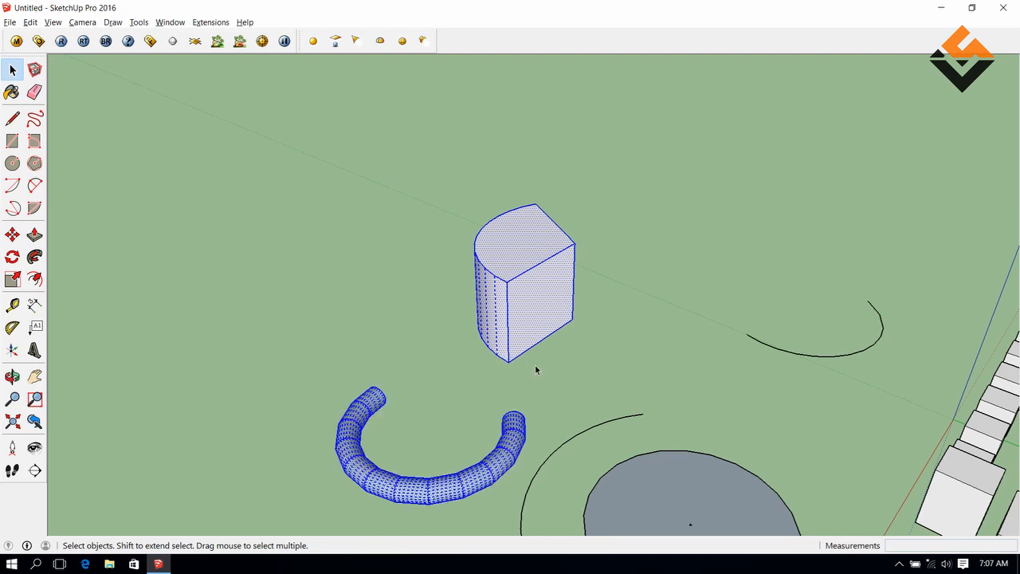
Select the entire pie solid and try to scale it along the red axis about the opposite point.
click(536, 370)
triple_click(531, 258)
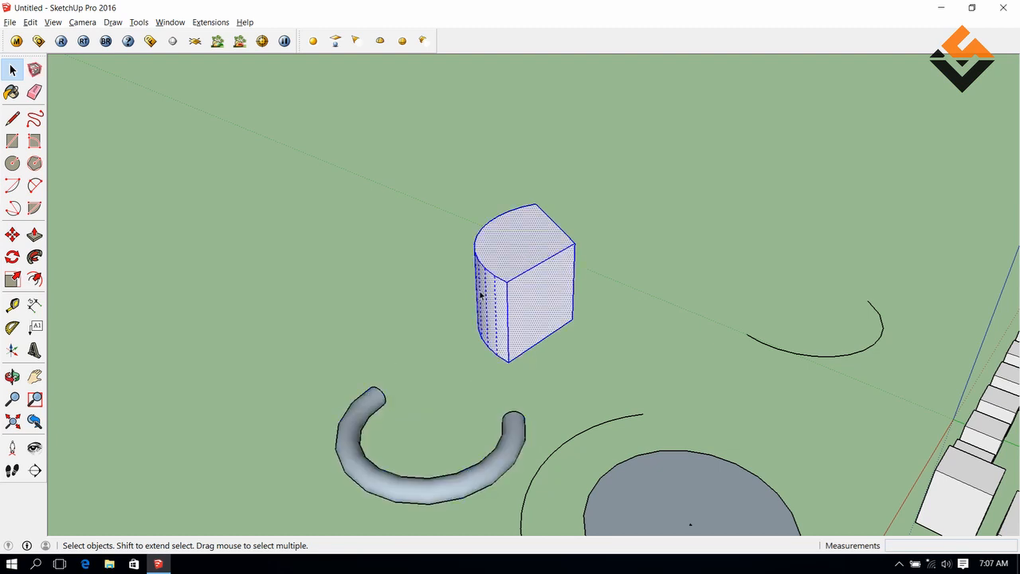
middle_drag(480, 295, 458, 300)
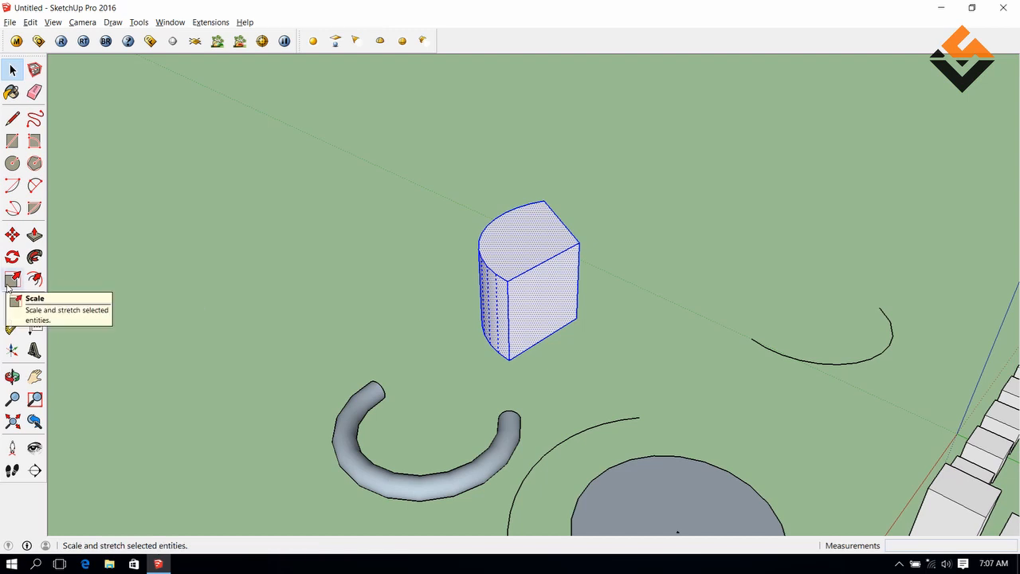
click(10, 282)
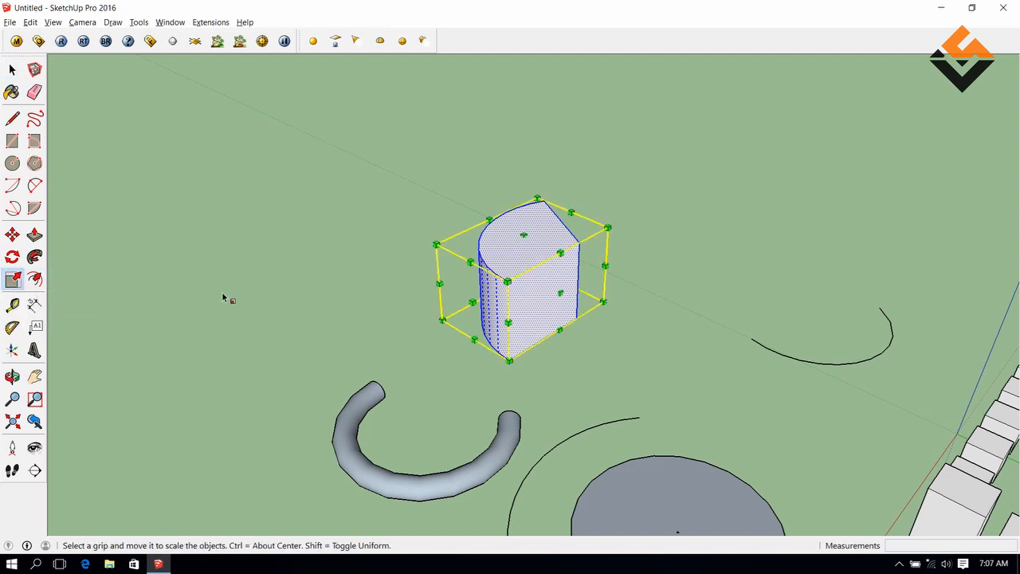
click(11, 70)
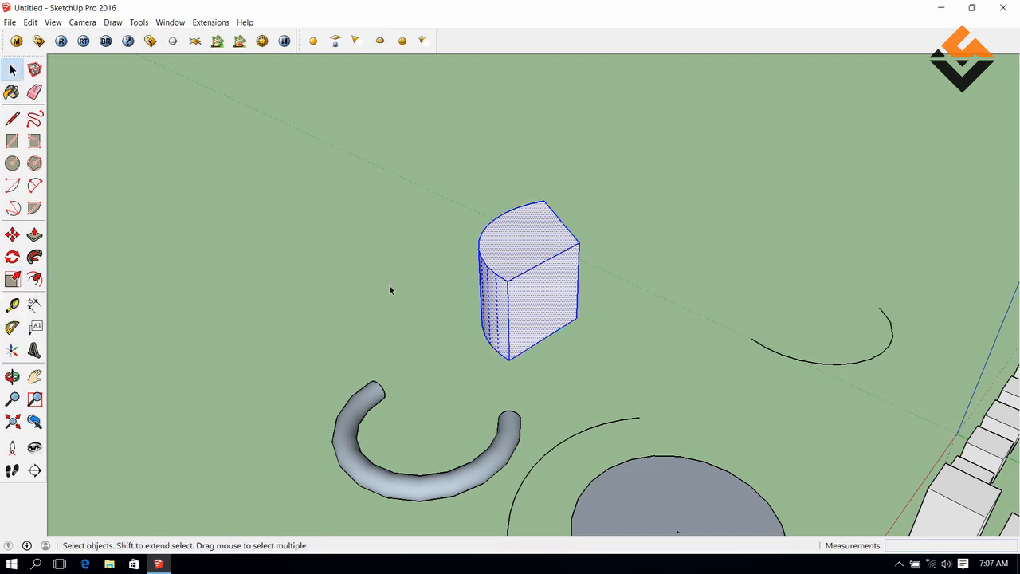
key(s)
middle_drag(705, 294, 669, 293)
scroll(591, 277, up, 1)
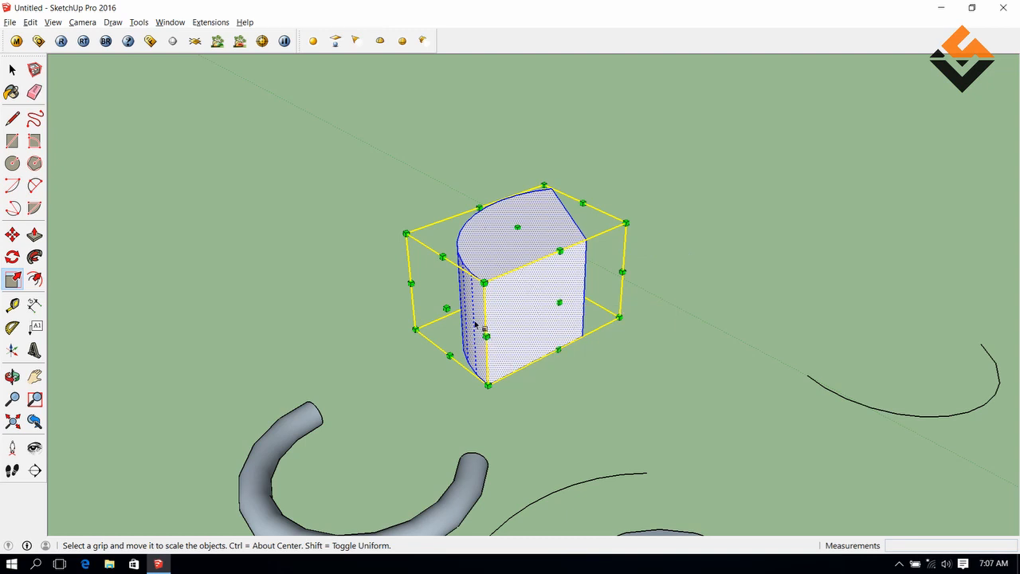
middle_drag(619, 273, 615, 242)
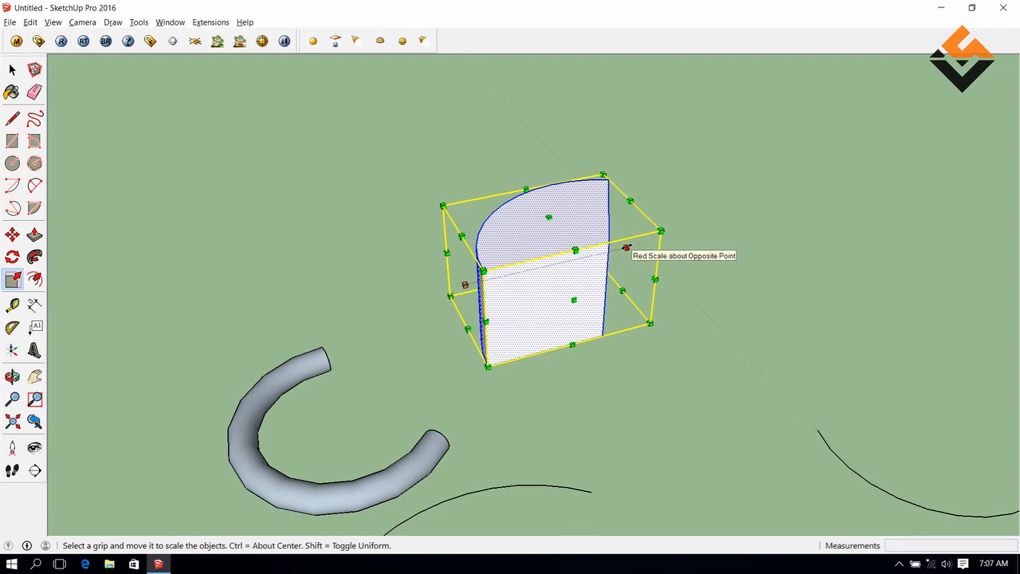
drag(626, 248, 658, 250)
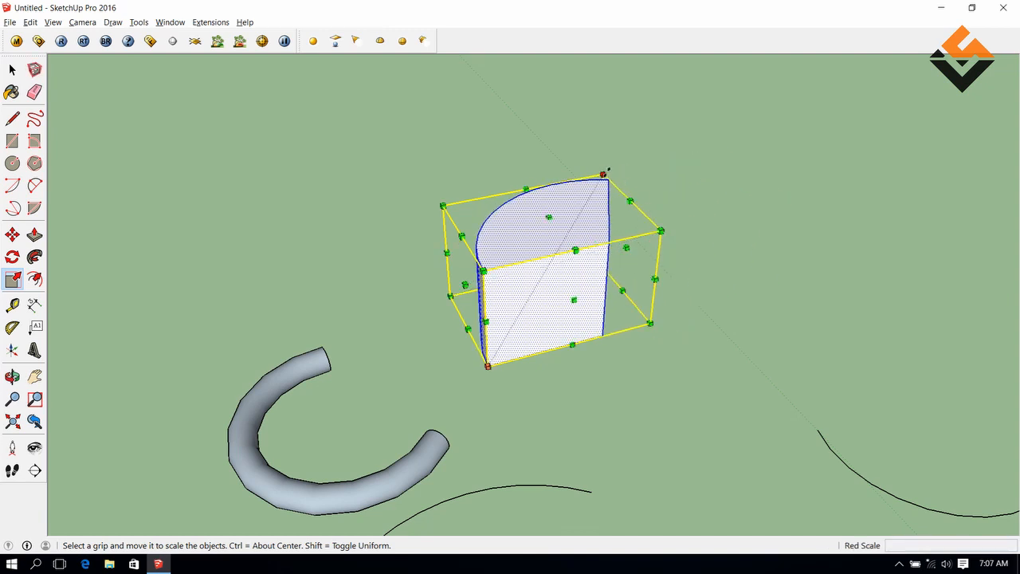
Try to scale the pie solid uniformly from an upper corner, about the opposite corner and about its center, and clear the selection.
drag(603, 174, 624, 187)
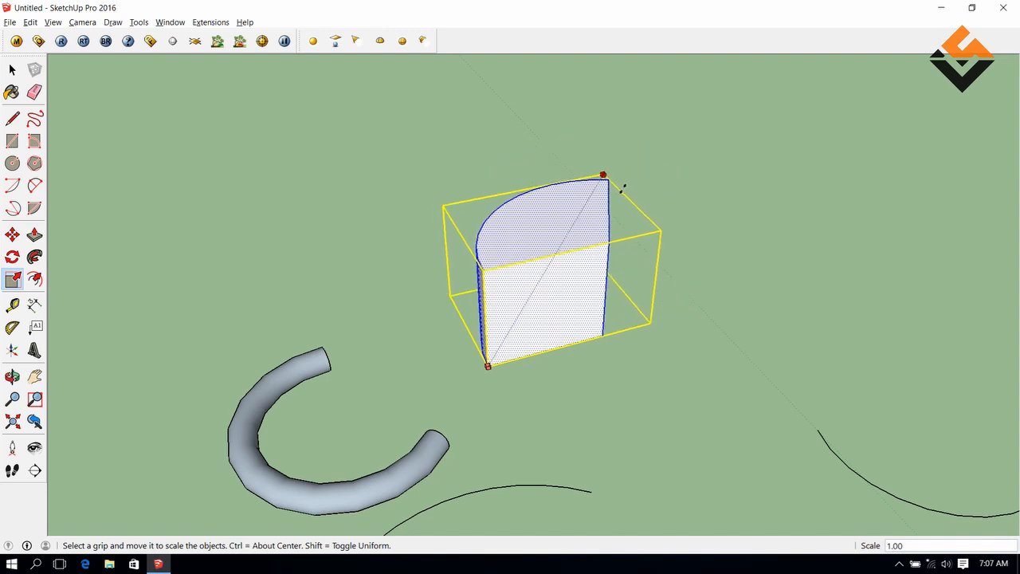
key(ctrl)
ctrl+drag(623, 174, 649, 167)
middle_drag(607, 268, 712, 229)
key(space)
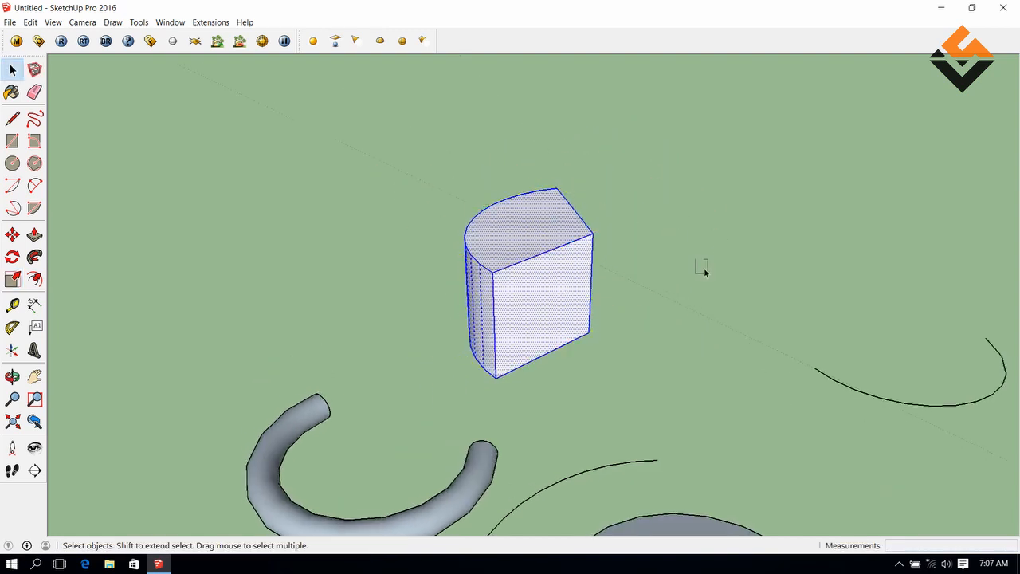
click(701, 264)
Offset the outline of the pie solid's top face inward by 24 inches.
middle_drag(584, 269, 625, 271)
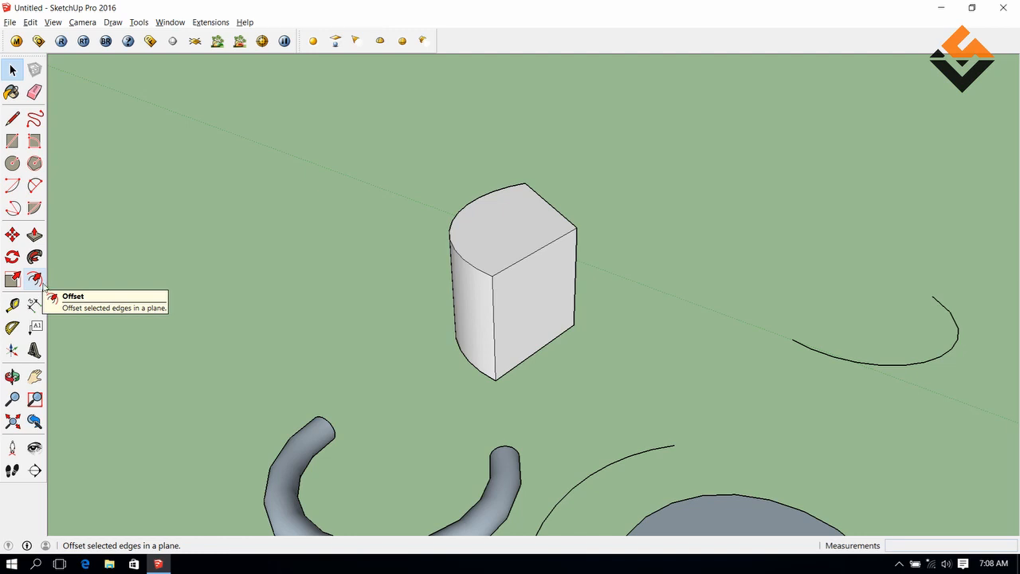
middle_drag(478, 307, 512, 149)
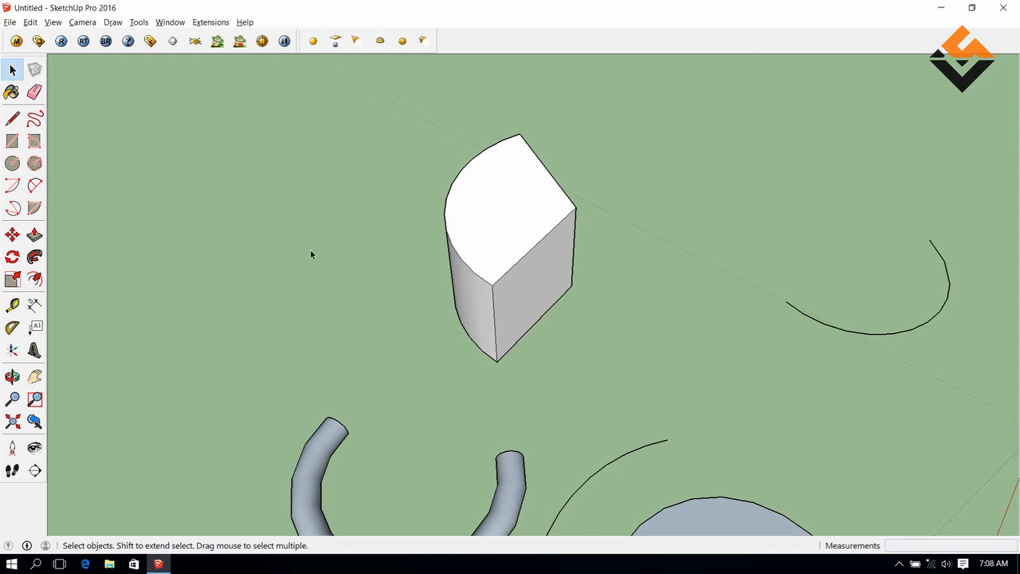
click(34, 278)
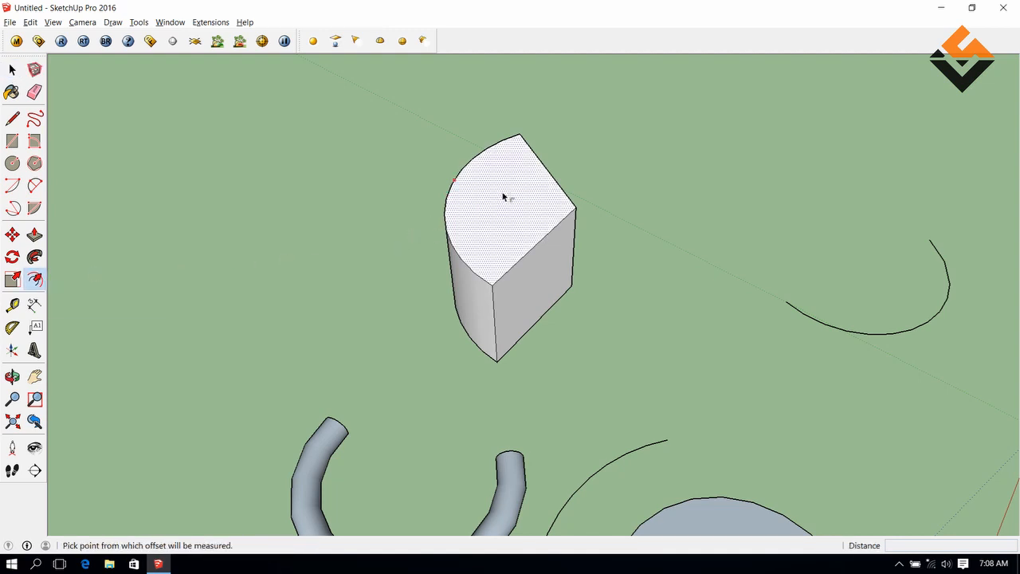
scroll(519, 201, up, 1)
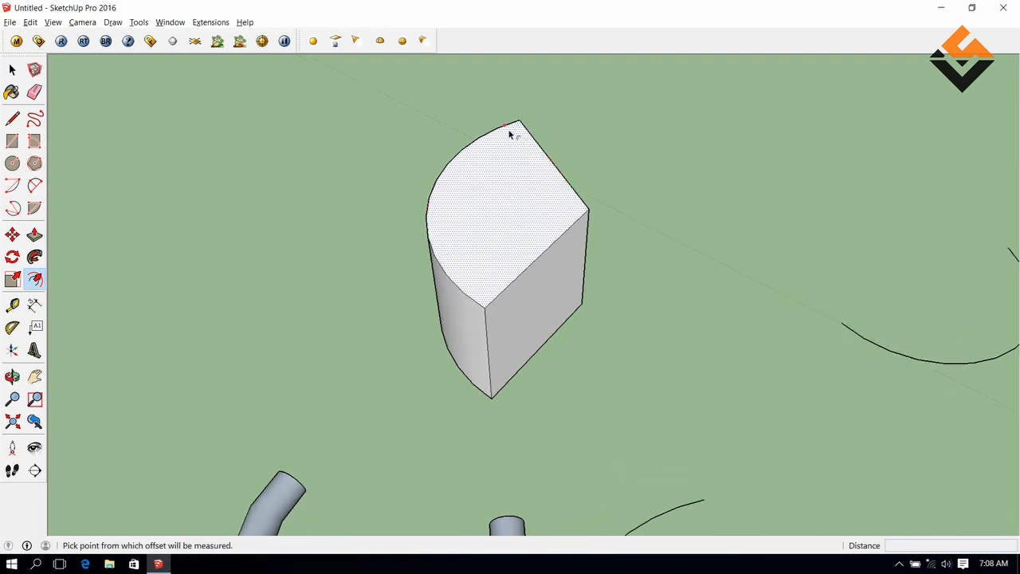
click(471, 161)
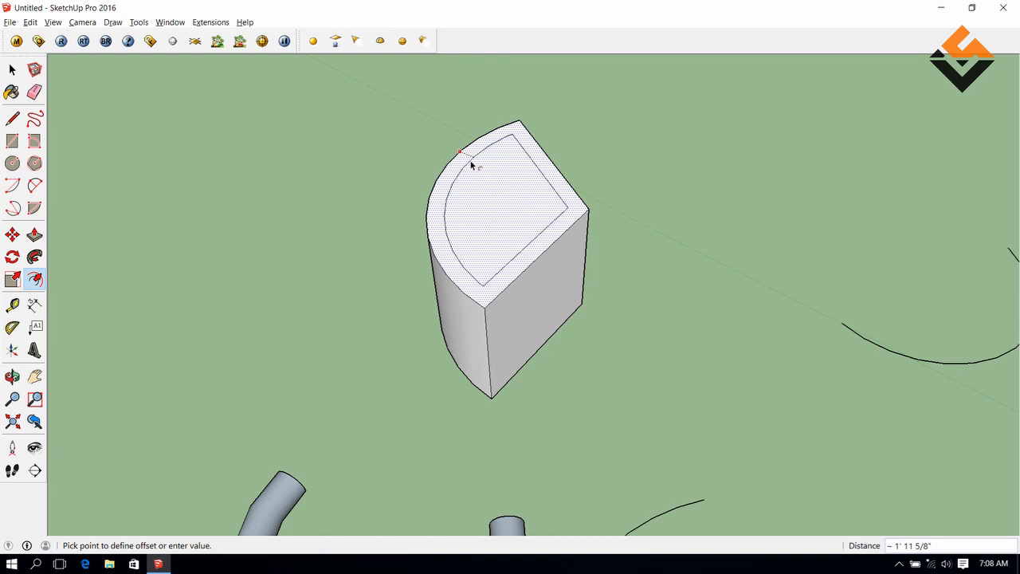
text(24)
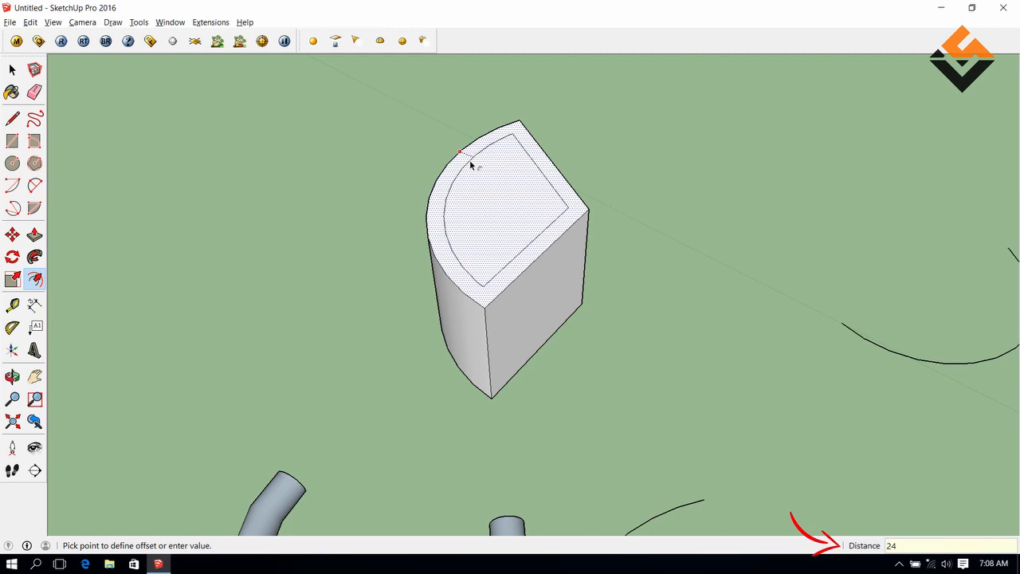
key(Return)
key(space)
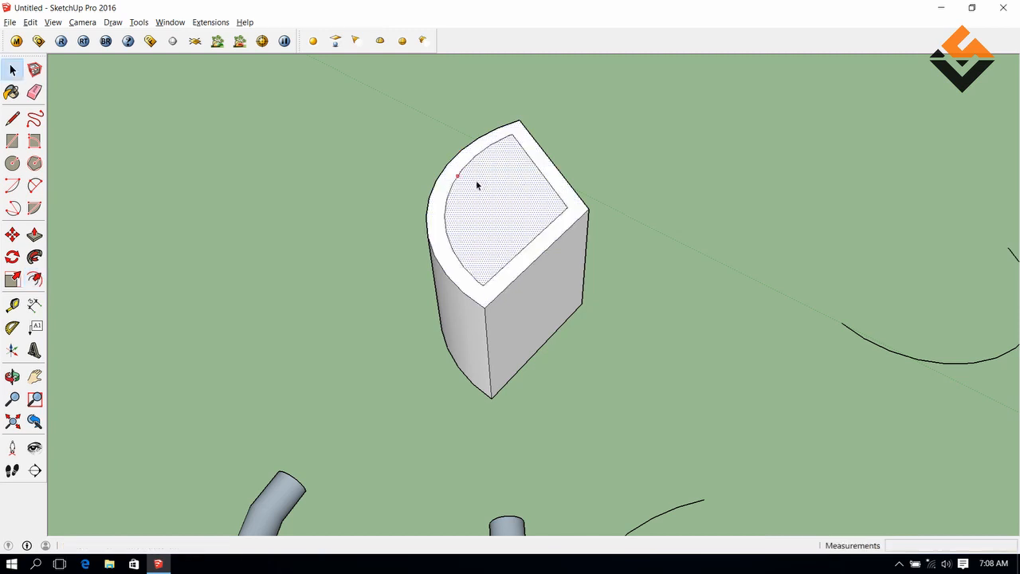
Try to Push/Pull the inner offset face on top of the pie solid.
scroll(482, 206, up, 3)
middle_drag(542, 294, 587, 213)
key(p)
drag(574, 221, 546, 243)
scroll(546, 243, down, 2)
middle_drag(545, 243, 535, 249)
key(space)
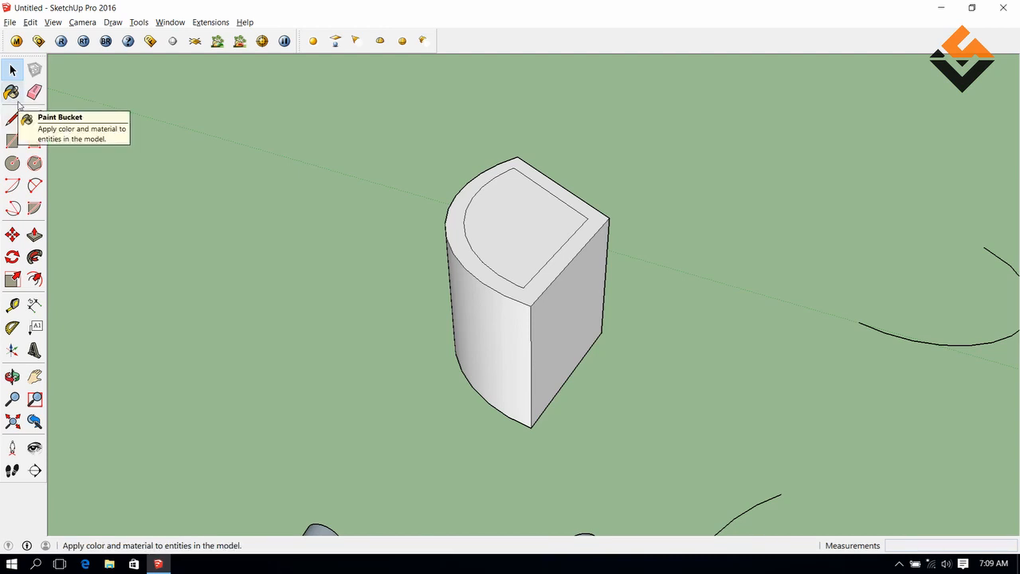
Paint the three visible faces of the tall box beside the cube row with 0018_Brown from the Colors-Named materials.
mouse_move(587, 228)
middle_down()
mouse_move(473, 269)
mouse_move(643, 321)
mouse_move(499, 271)
middle_up()
middle_drag(550, 301, 700, 261)
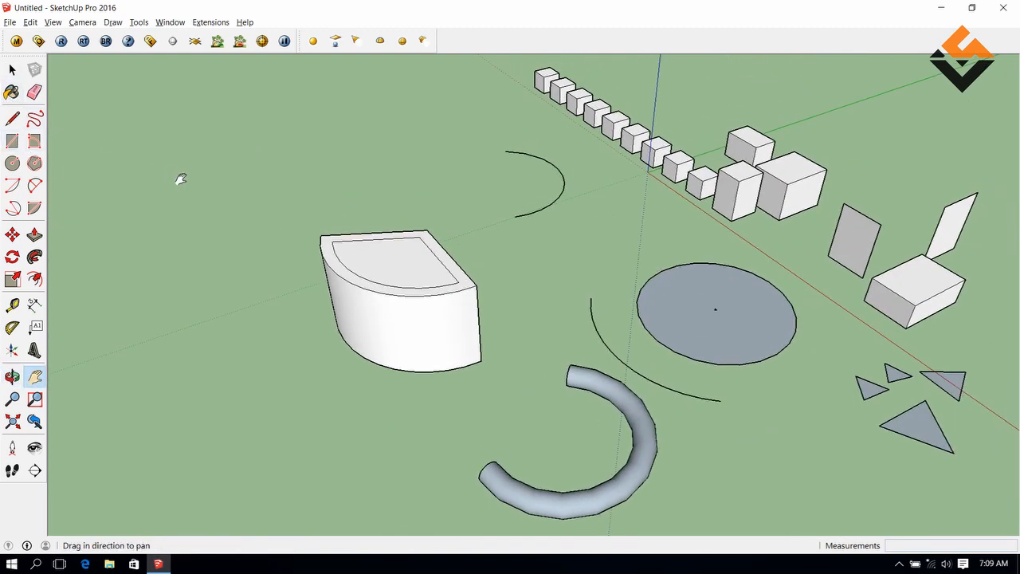
key(b)
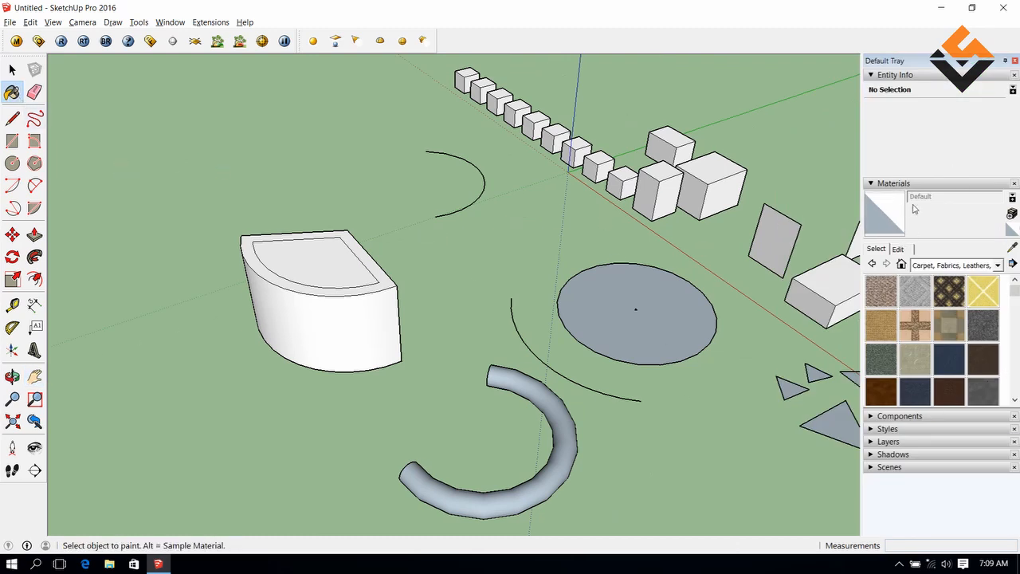
click(959, 267)
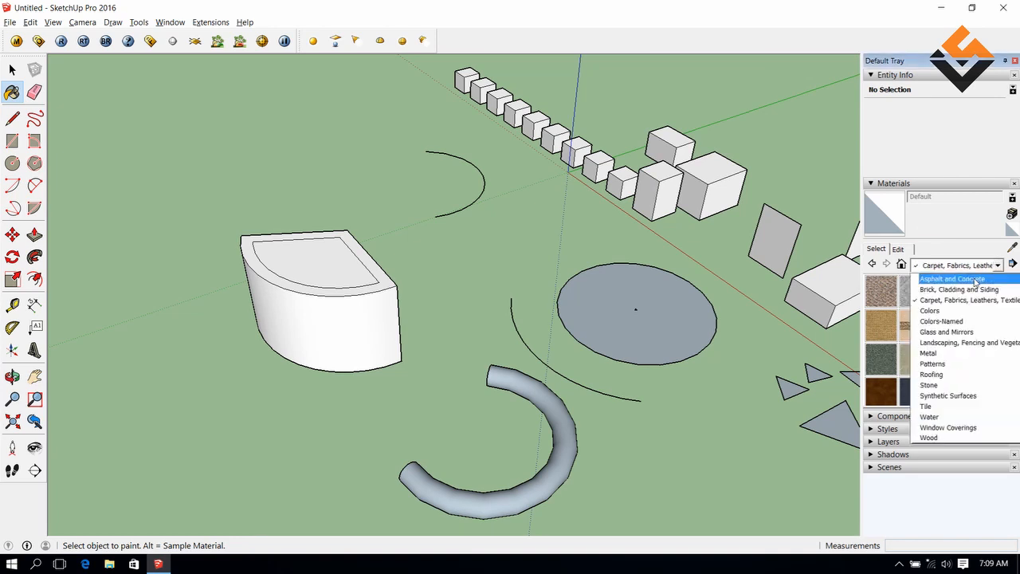
scroll(978, 291, up, 1)
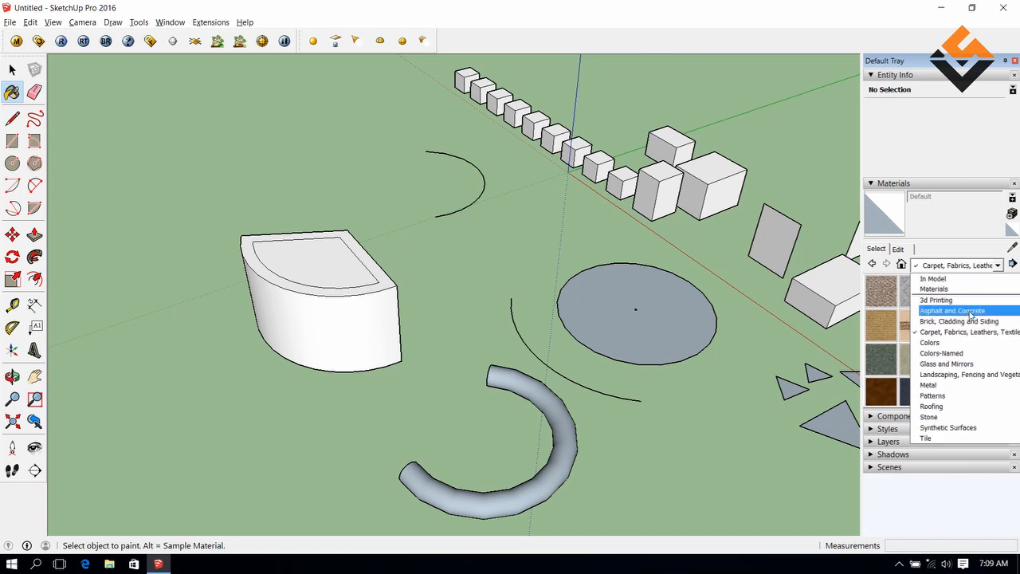
click(980, 353)
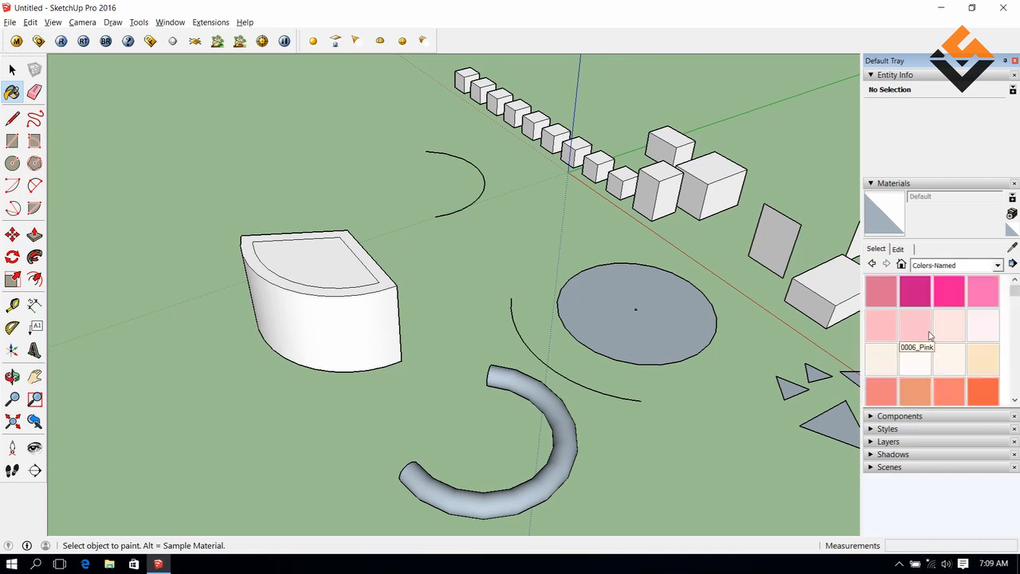
scroll(945, 326, down, 2)
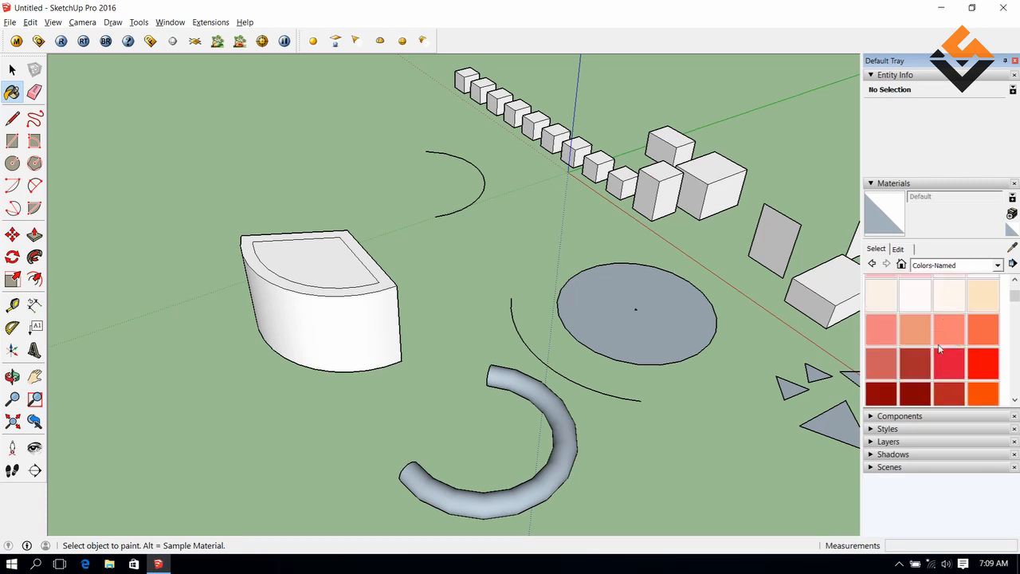
click(917, 365)
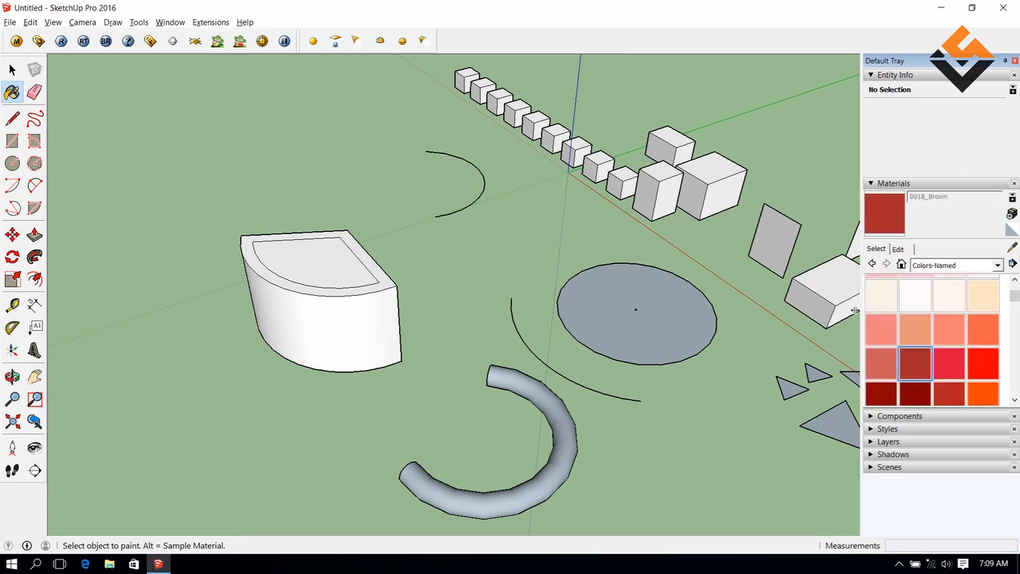
click(646, 184)
click(668, 188)
click(678, 169)
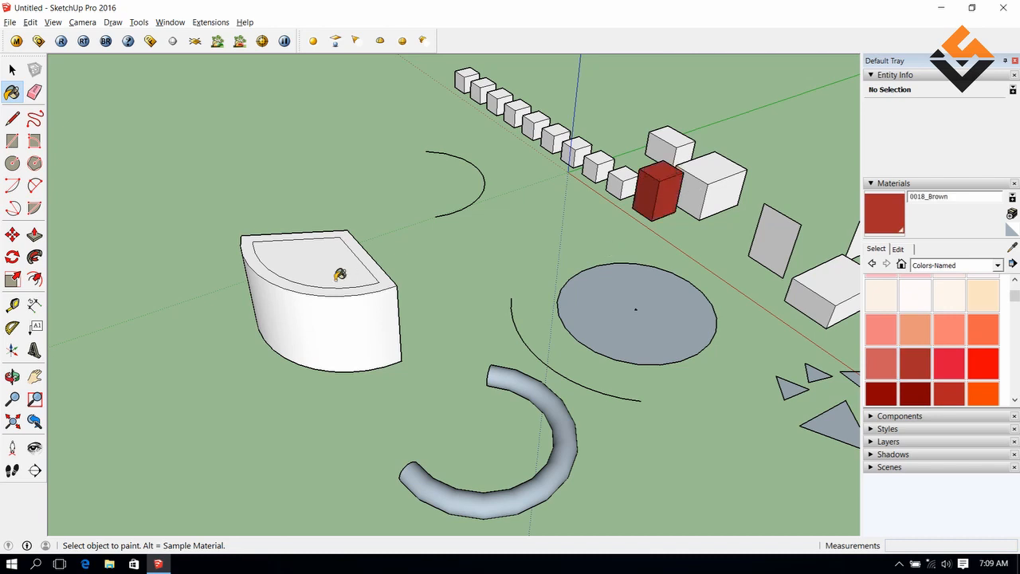
Paint the pie solid's inner top face and curved side with 0018_Brown.
click(340, 274)
mouse_move(405, 295)
middle_down()
mouse_move(499, 318)
mouse_move(671, 317)
middle_up()
key(space)
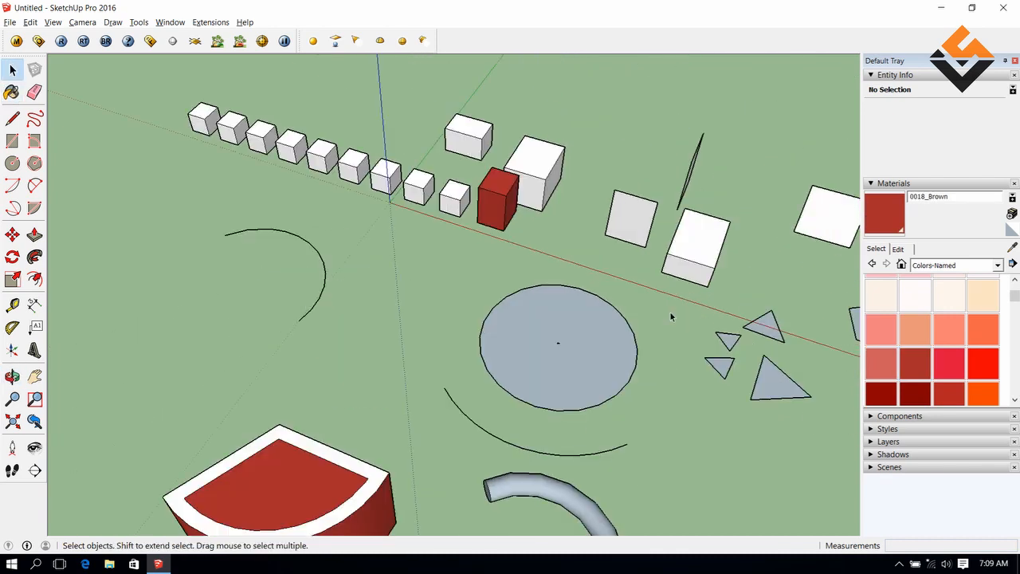
Paint the large box's visible faces and the front face of the box behind it with 0024_OrangeRed.
click(984, 394)
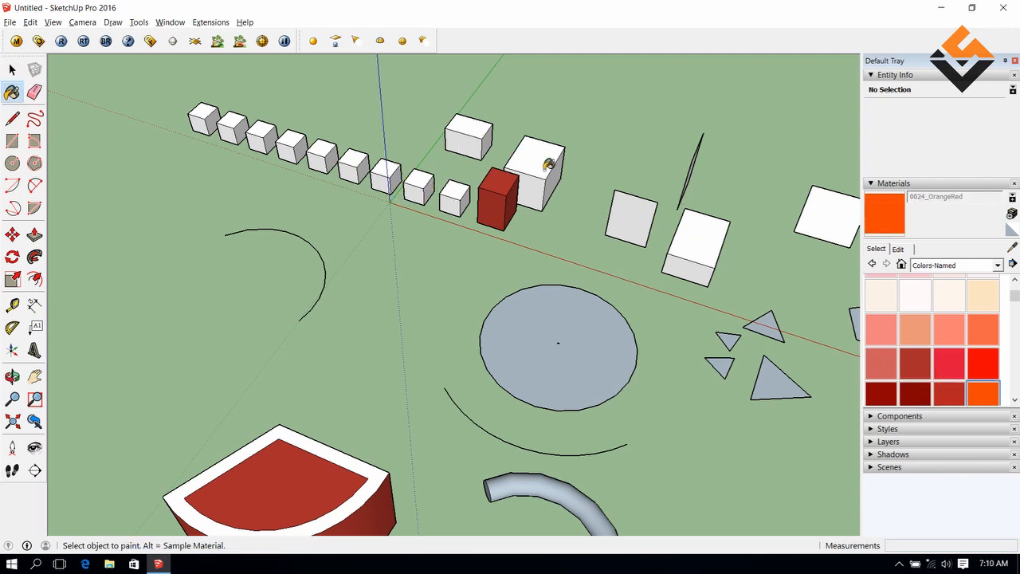
click(524, 144)
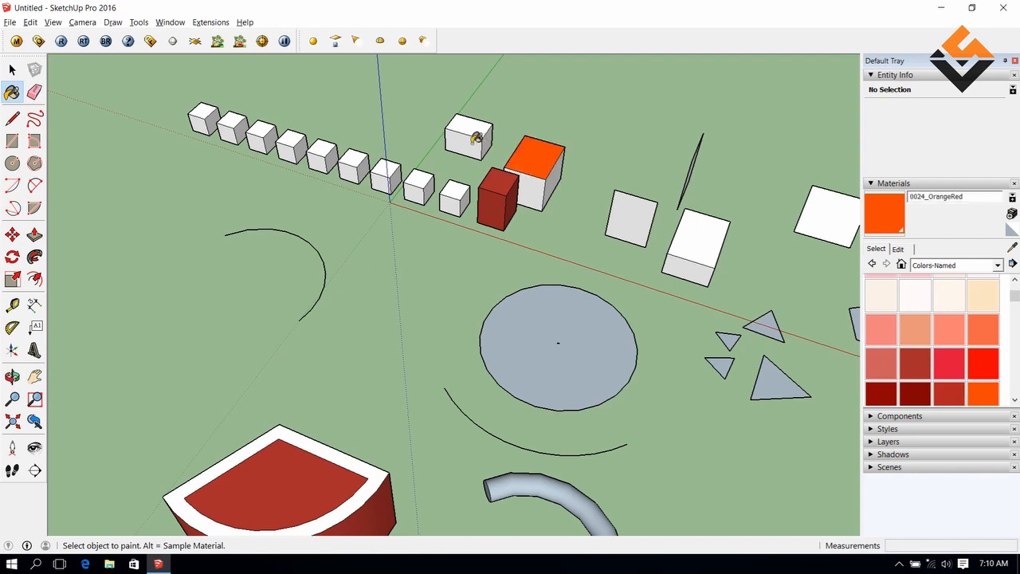
click(476, 140)
click(539, 180)
click(556, 172)
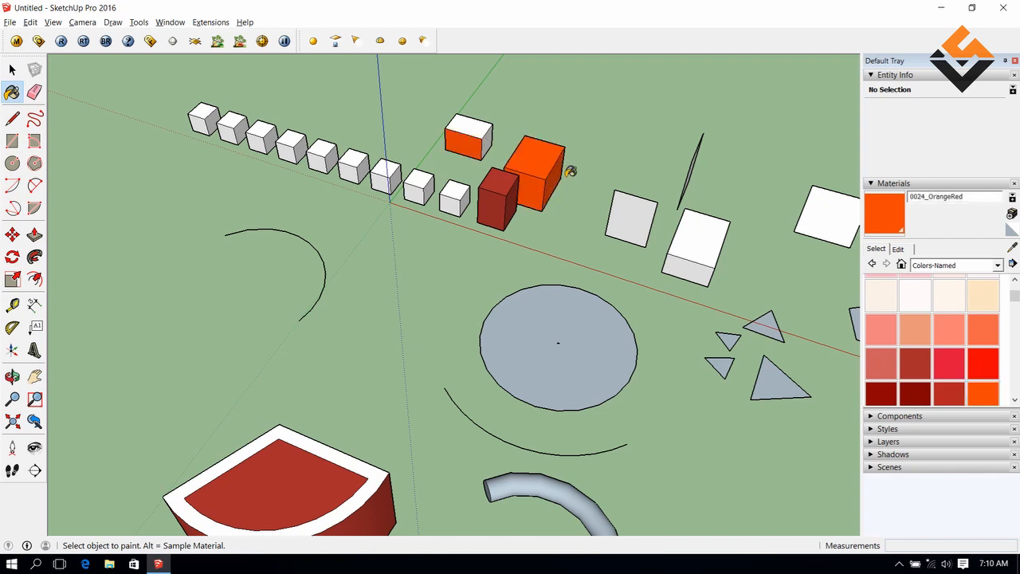
Try replacing the default material on all matching faces in the model with 0024_OrangeRed, and undo the replacement.
key(shift)
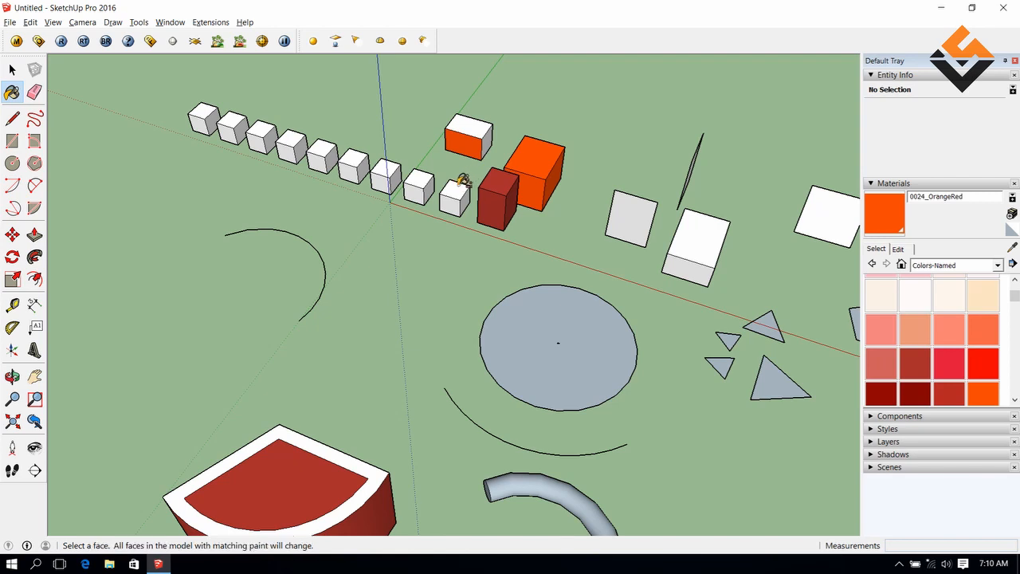
shift+click(459, 187)
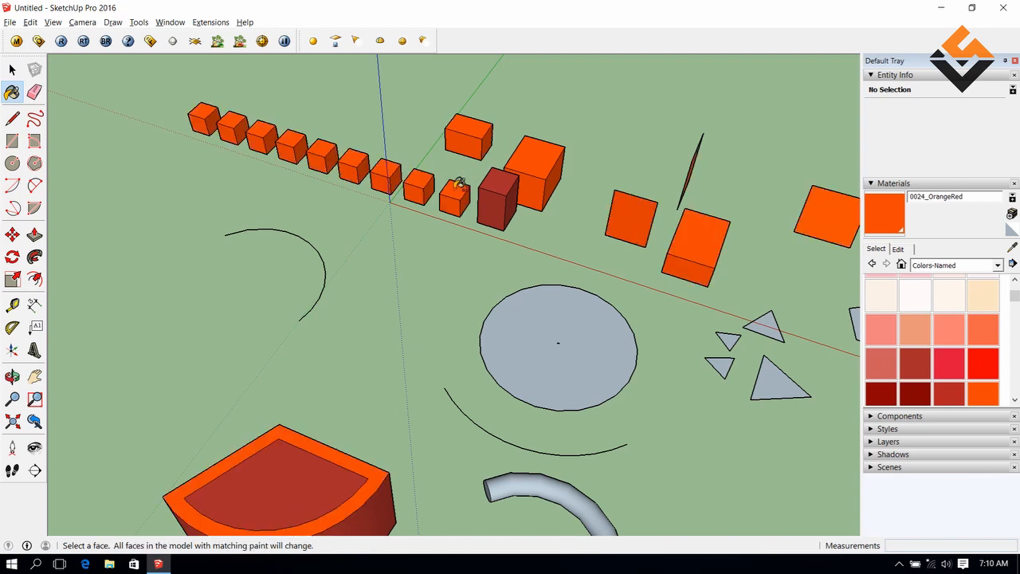
scroll(460, 185, down, 1)
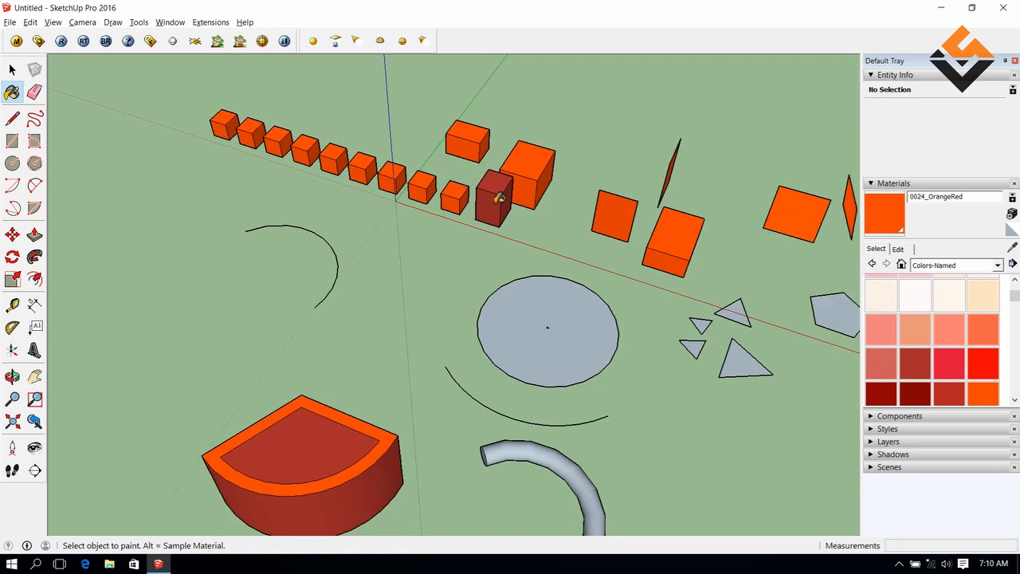
scroll(495, 199, down, 1)
mouse_move(457, 269)
middle_down()
mouse_move(494, 207)
mouse_move(558, 148)
mouse_move(555, 200)
mouse_move(528, 217)
middle_up()
key(ctrl+z)
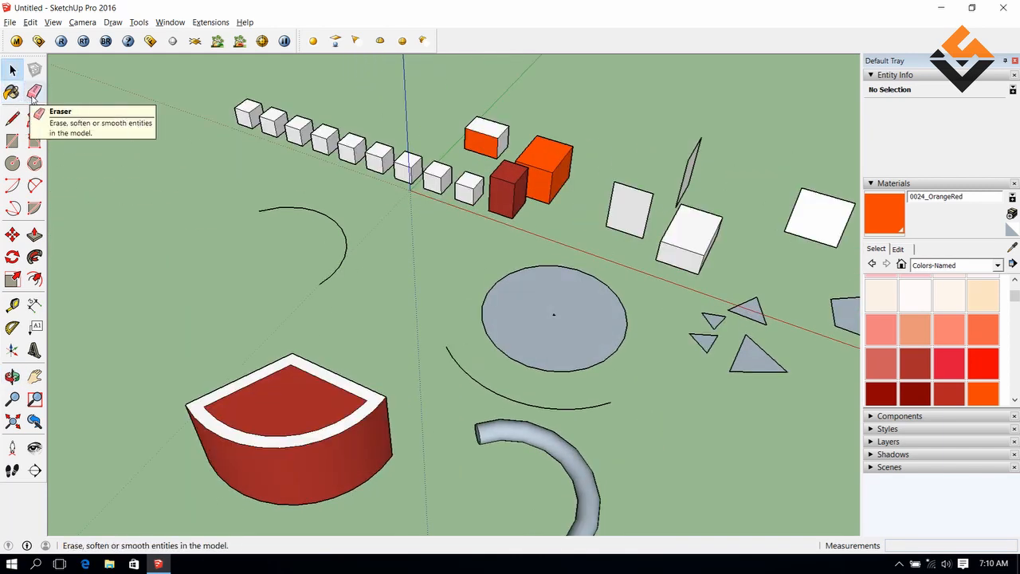
Erase the freestanding arc between the cube row and the pie solid.
click(33, 95)
scroll(424, 261, down, 2)
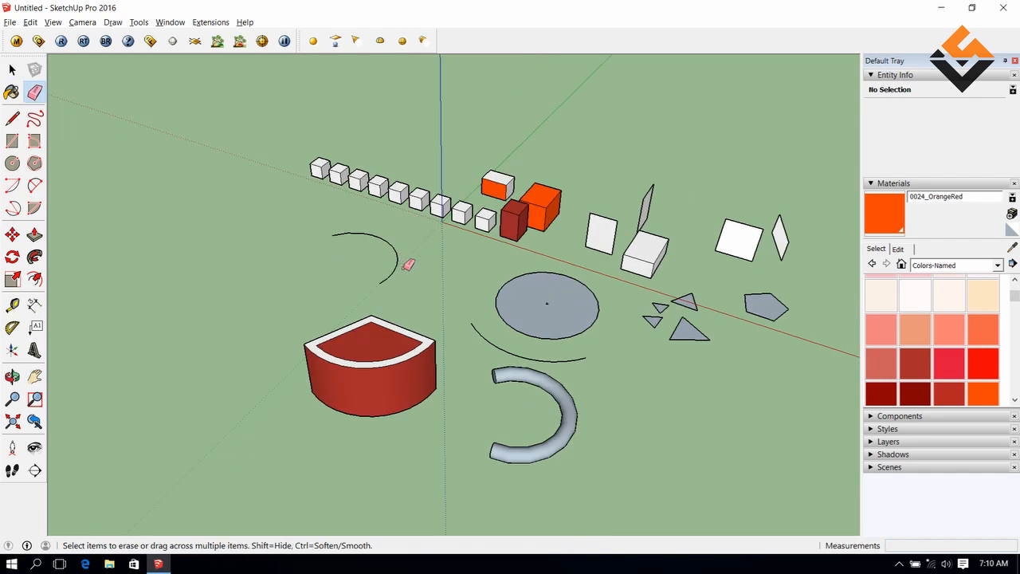
click(393, 249)
Draw a circle of about 8' radius on open ground beside the pie solid and Push/Pull it up about 20' into a cylinder.
key(h)
mouse_move(404, 278)
middle_down()
mouse_move(534, 303)
mouse_move(518, 306)
middle_up()
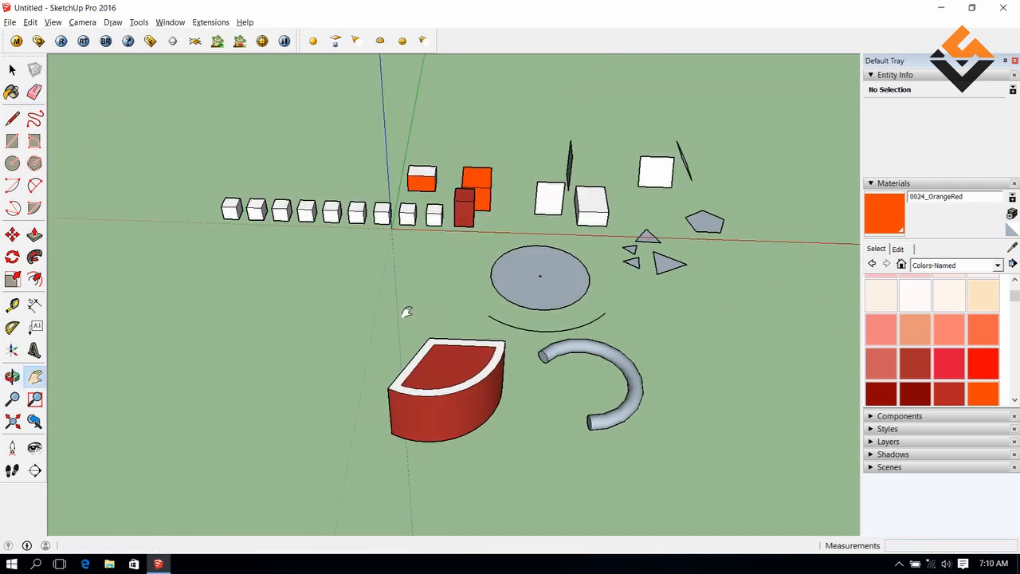
drag(326, 319, 412, 323)
scroll(405, 321, up, 1)
key(c)
click(333, 353)
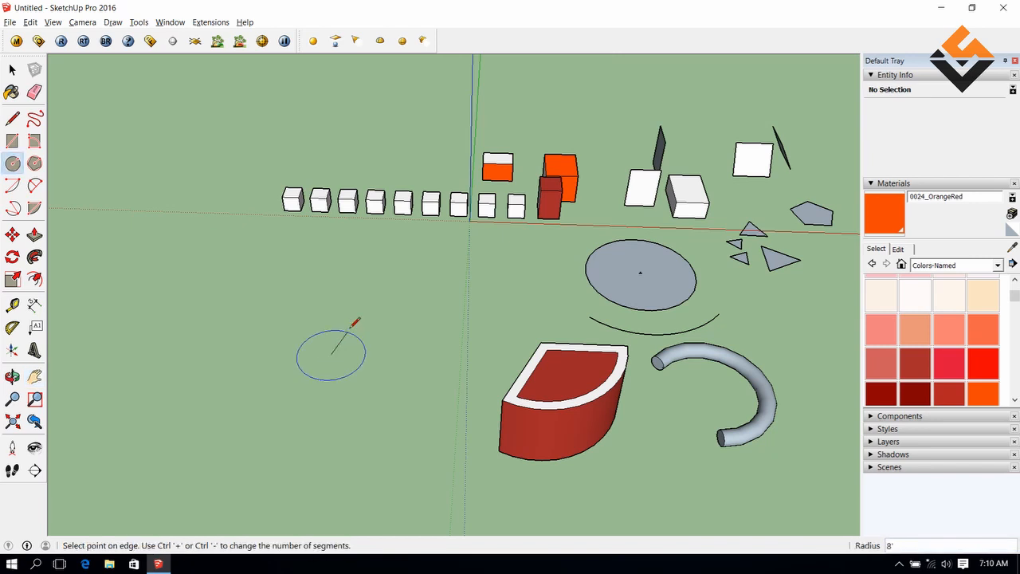
click(362, 339)
key(p)
drag(341, 348, 331, 294)
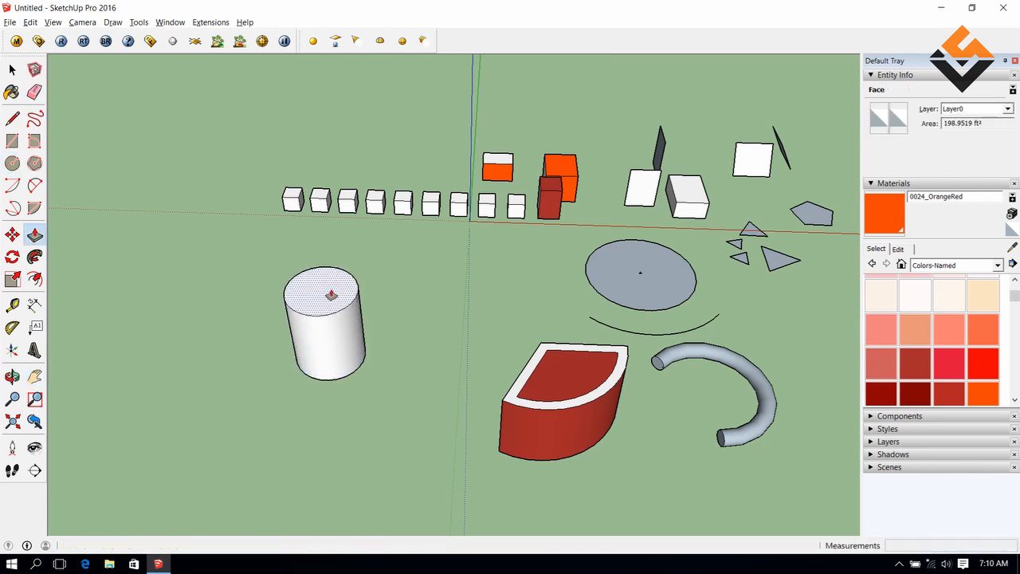
key(space)
Draw two vertical lines down the front of the cylinder from the top rim to the base edge.
middle_drag(330, 294, 333, 324)
scroll(333, 279, up, 2)
key(l)
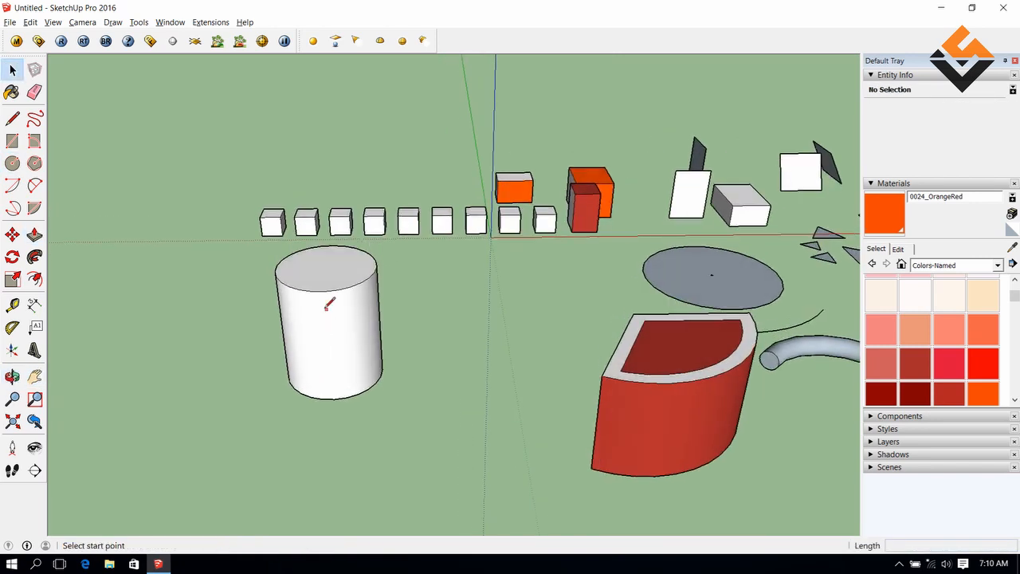
click(326, 267)
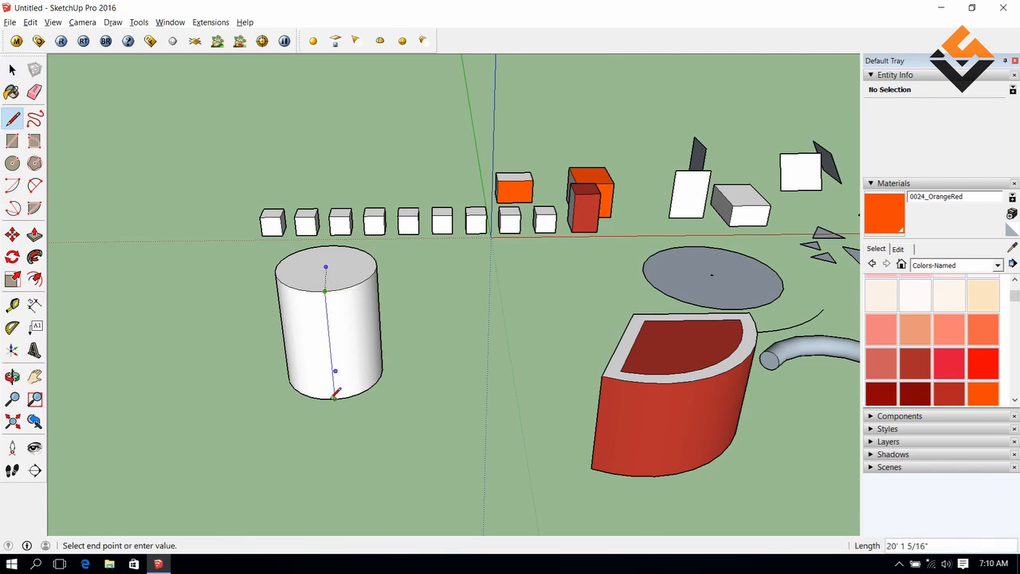
click(333, 389)
click(288, 286)
click(307, 390)
Try erasing the cylinder's top rim edge between the two vertical lines, and undo the erasure.
middle_drag(341, 338, 388, 373)
scroll(369, 350, up, 4)
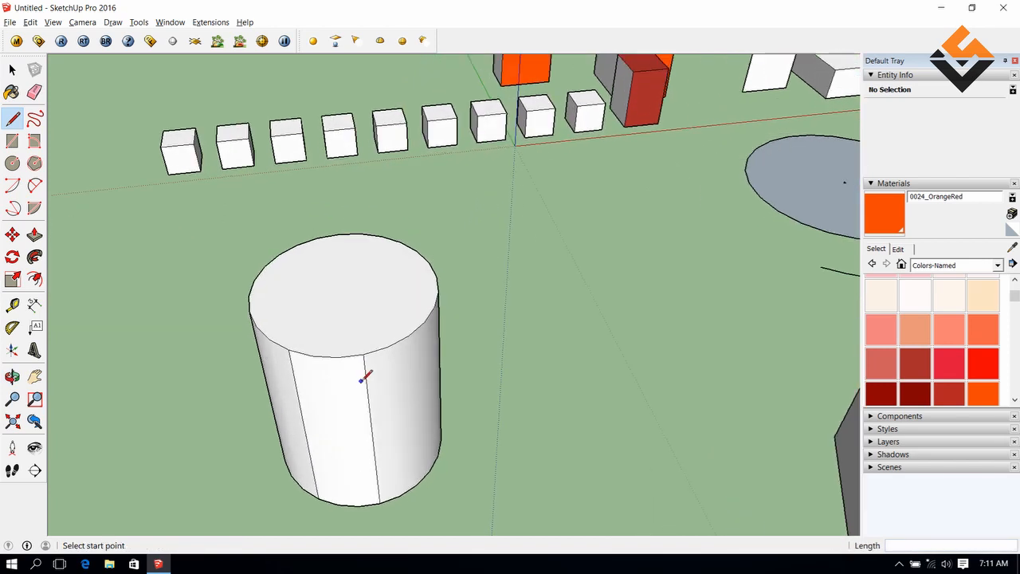
middle_drag(364, 372, 365, 311)
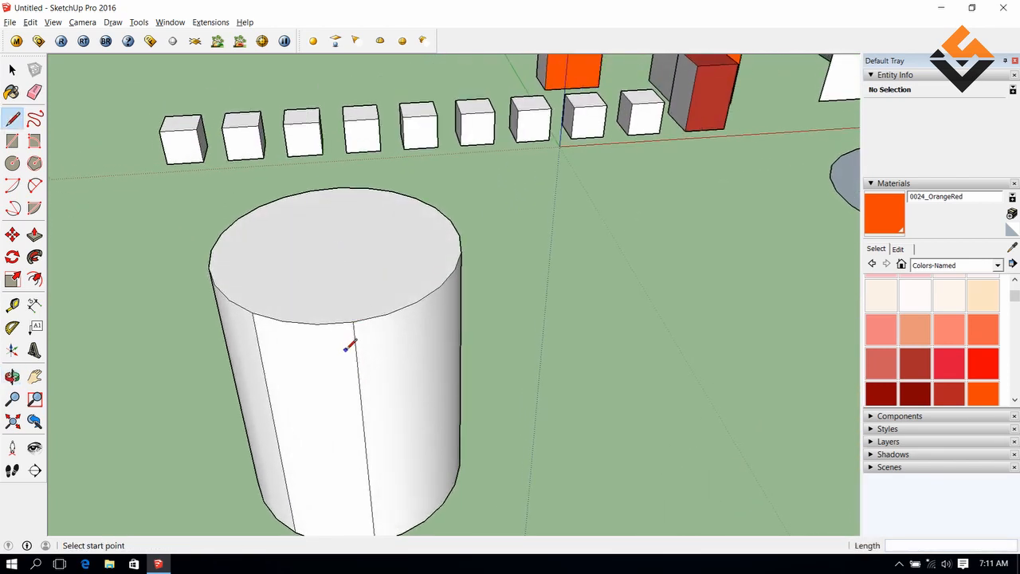
click(35, 93)
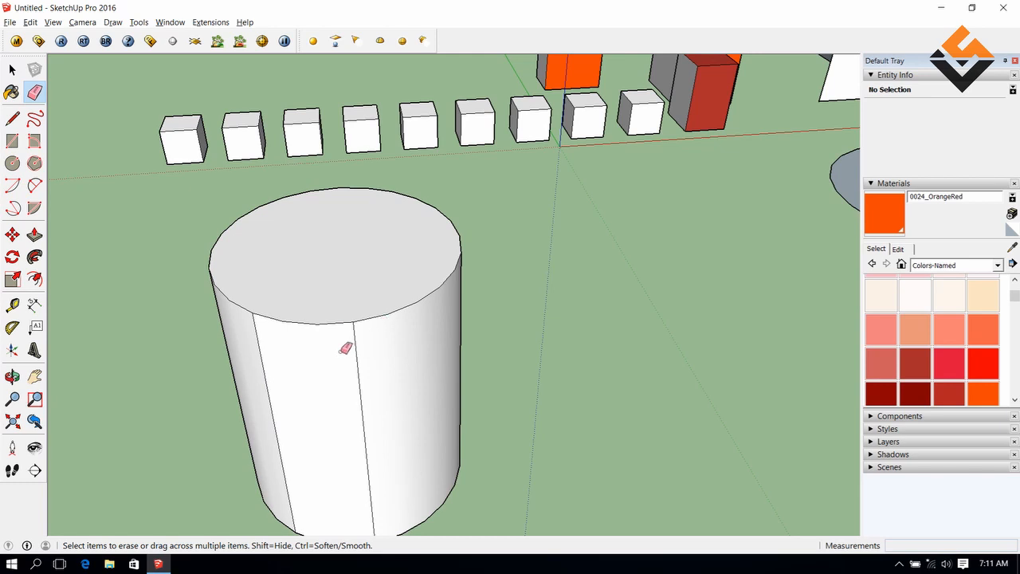
mouse_move(330, 319)
mouse_down()
mouse_move(343, 307)
mouse_move(335, 325)
mouse_move(339, 315)
mouse_up()
key(ctrl+z)
key(ctrl+z)
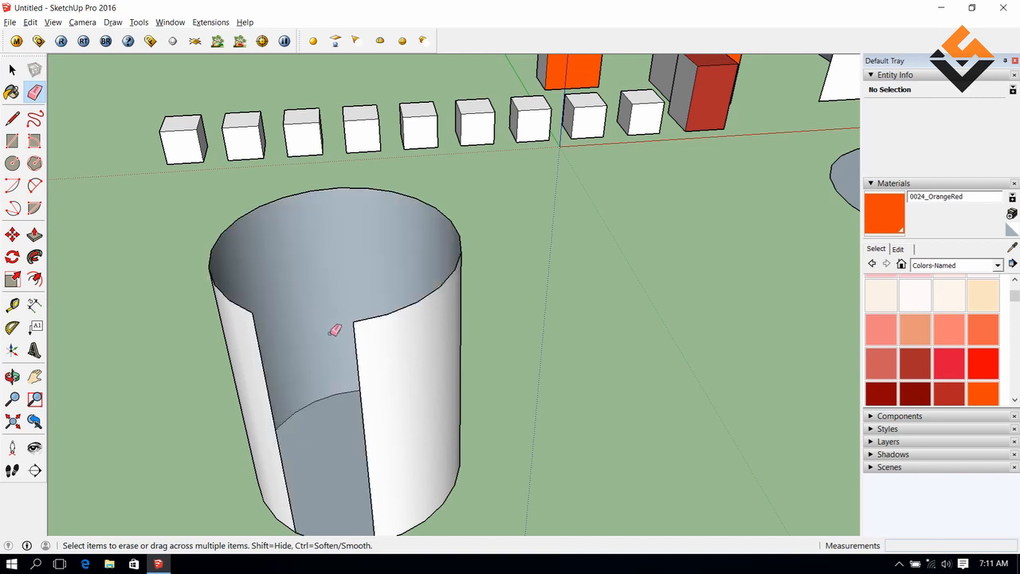
key(ctrl+z)
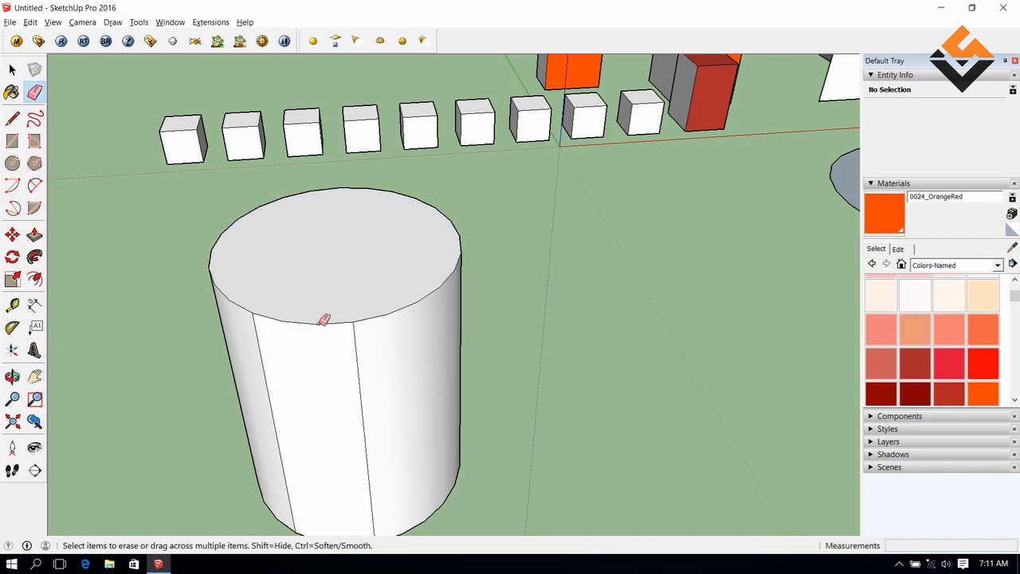
Hide the cylinder's top rim edge between the two vertical lines with the Eraser.
shift+click(321, 322)
mouse_move(328, 332)
middle_down()
mouse_move(269, 346)
mouse_move(296, 298)
mouse_move(310, 321)
middle_up()
mouse_move(303, 358)
middle_down()
mouse_move(339, 273)
mouse_move(371, 349)
mouse_move(343, 255)
mouse_move(348, 333)
mouse_move(329, 358)
middle_up()
Soften and smooth the two vertical lines on the cylinder's side with the Eraser.
scroll(339, 343, up, 1)
scroll(339, 343, down, 1)
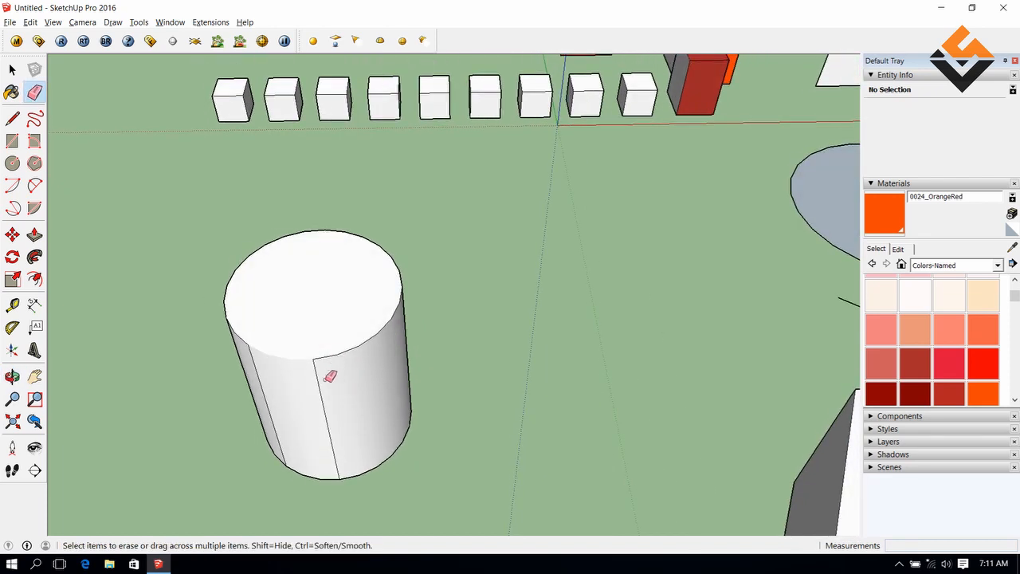
mouse_move(315, 390)
middle_down()
mouse_move(325, 403)
mouse_move(323, 358)
middle_up()
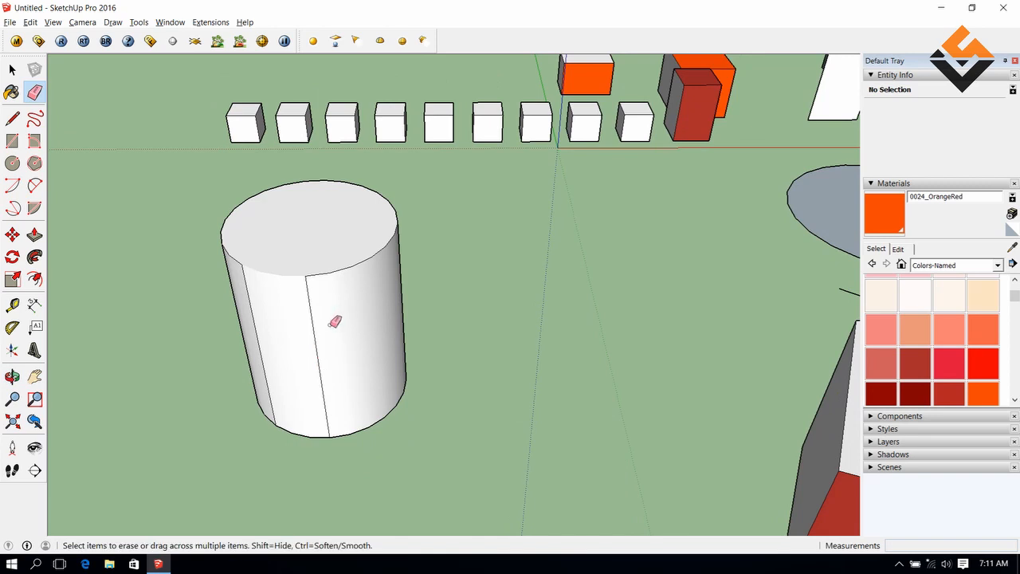
mouse_move(335, 321)
mouse_down()
mouse_move(287, 317)
mouse_move(330, 317)
mouse_move(365, 292)
mouse_move(301, 319)
mouse_move(230, 280)
mouse_move(348, 315)
mouse_up()
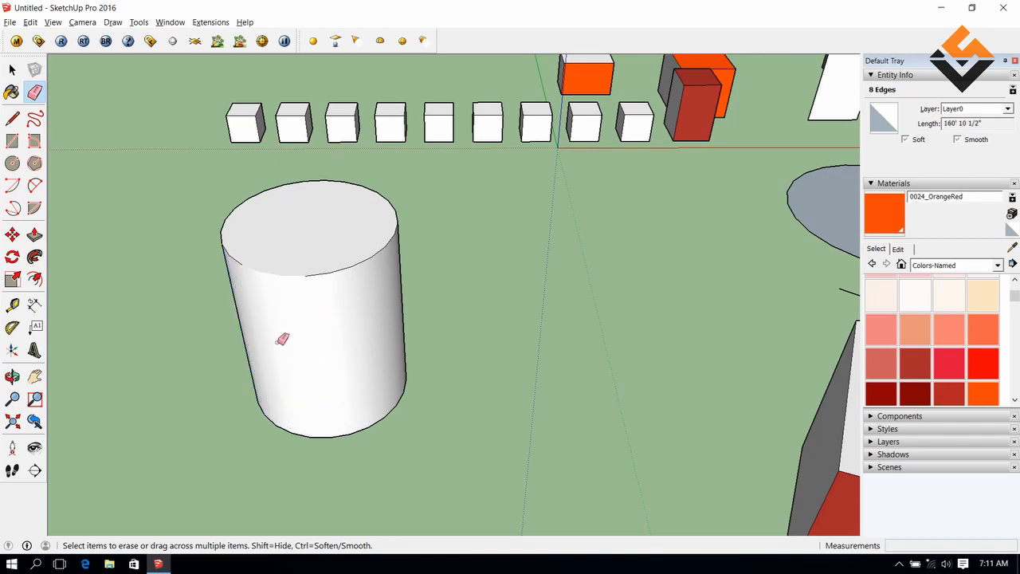